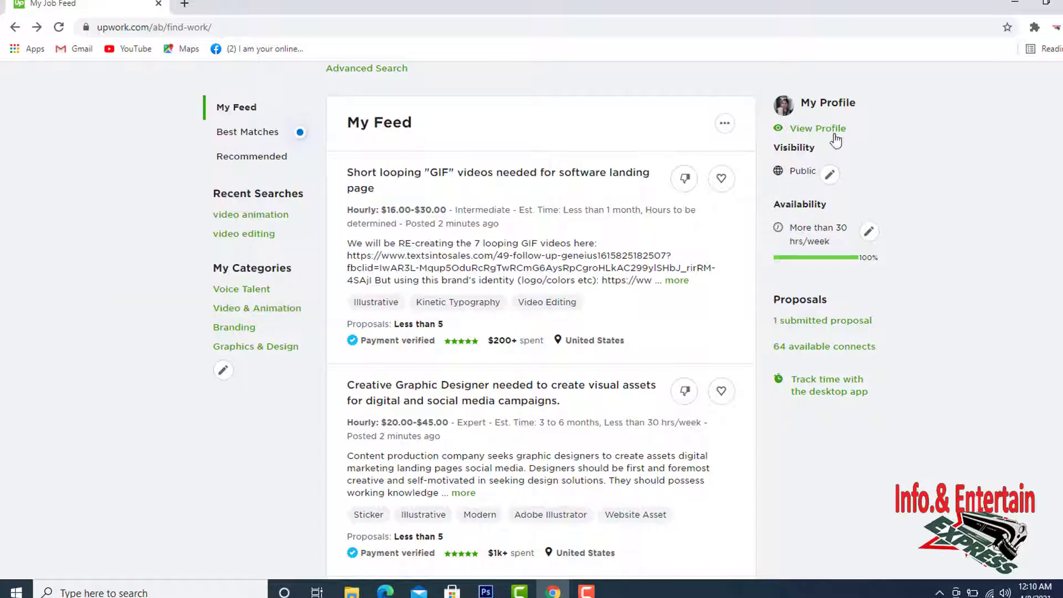
Open your own freelancer profile from the job feed and look over its overview, portfolio, skills and project catalog sections.
left_click(835, 136)
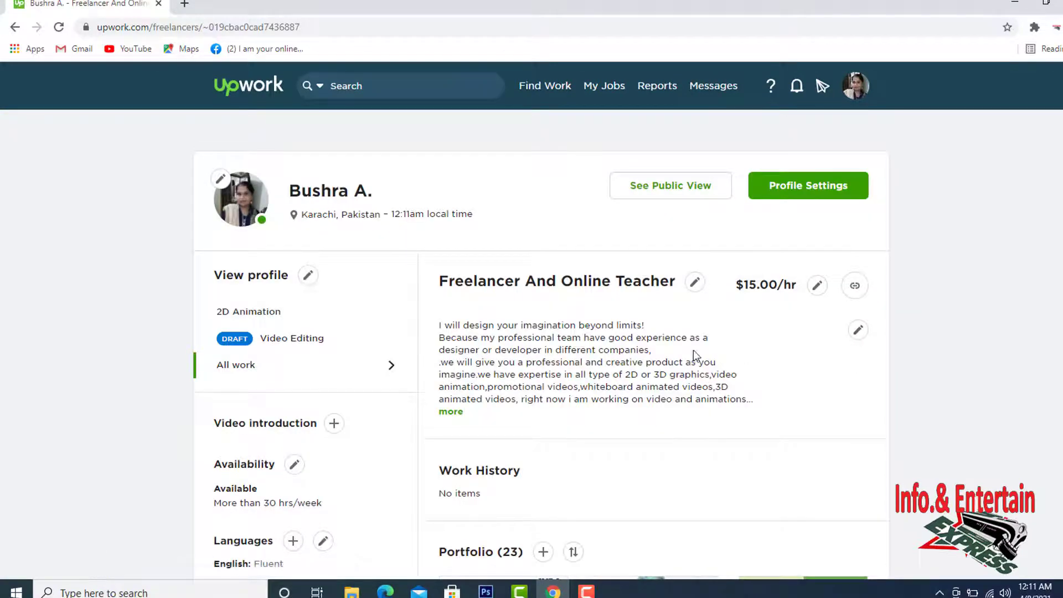
scroll(677, 349, "down", 5)
scroll(720, 327, "up", 5)
scroll(774, 318, "down", 8)
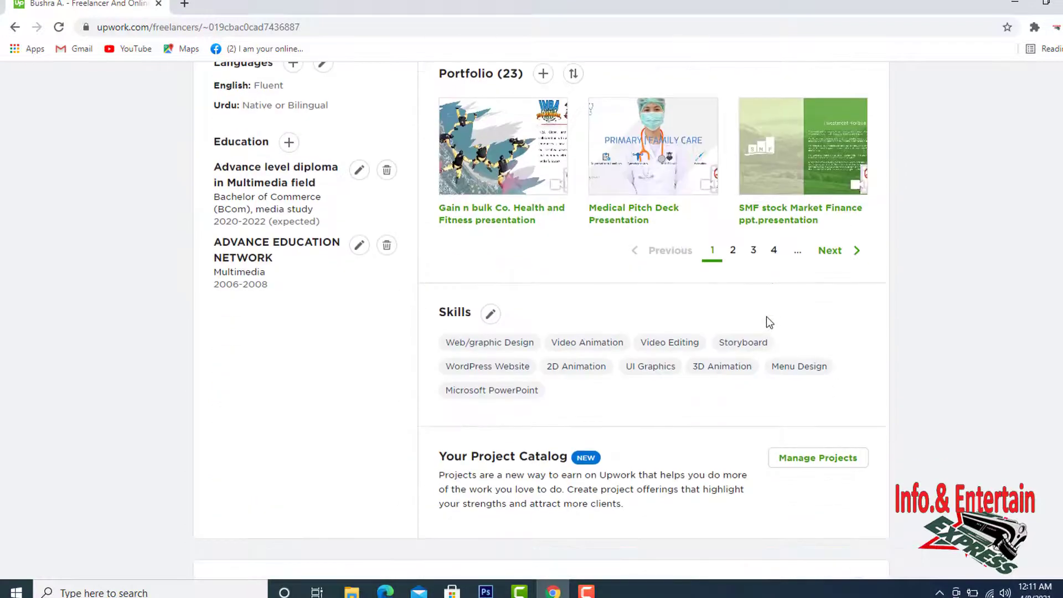
scroll(768, 323, "up", 2)
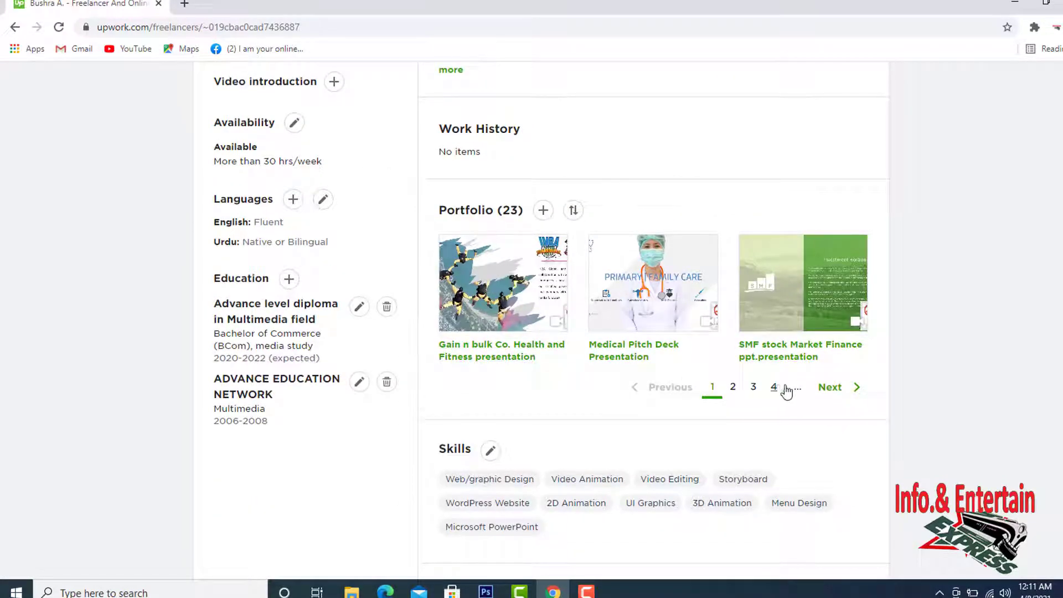
Browse pages 2, 3 and 4 of the portfolio on the profile.
left_click(732, 389)
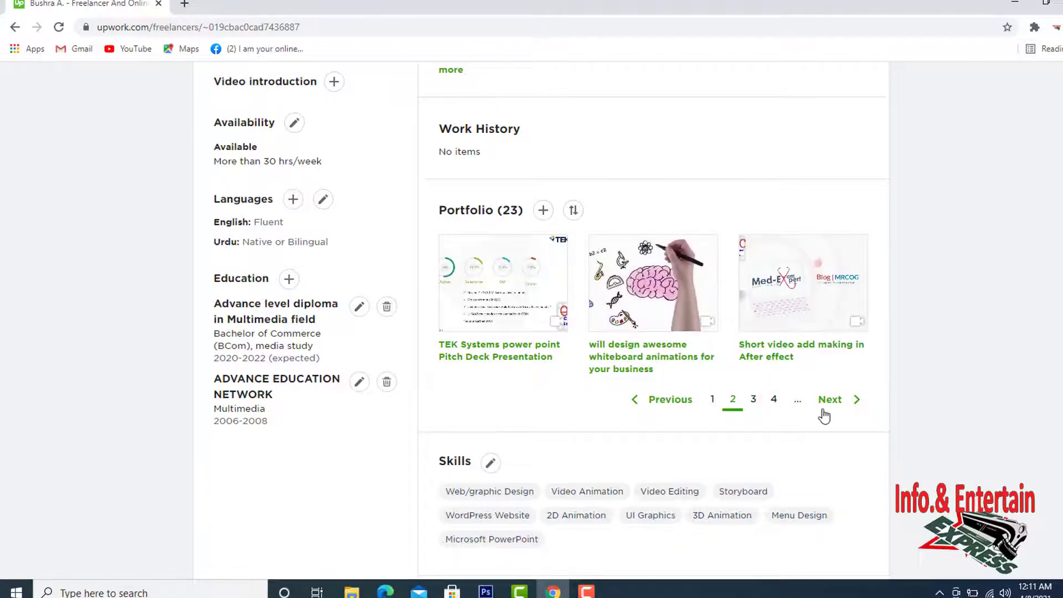
left_click(755, 402)
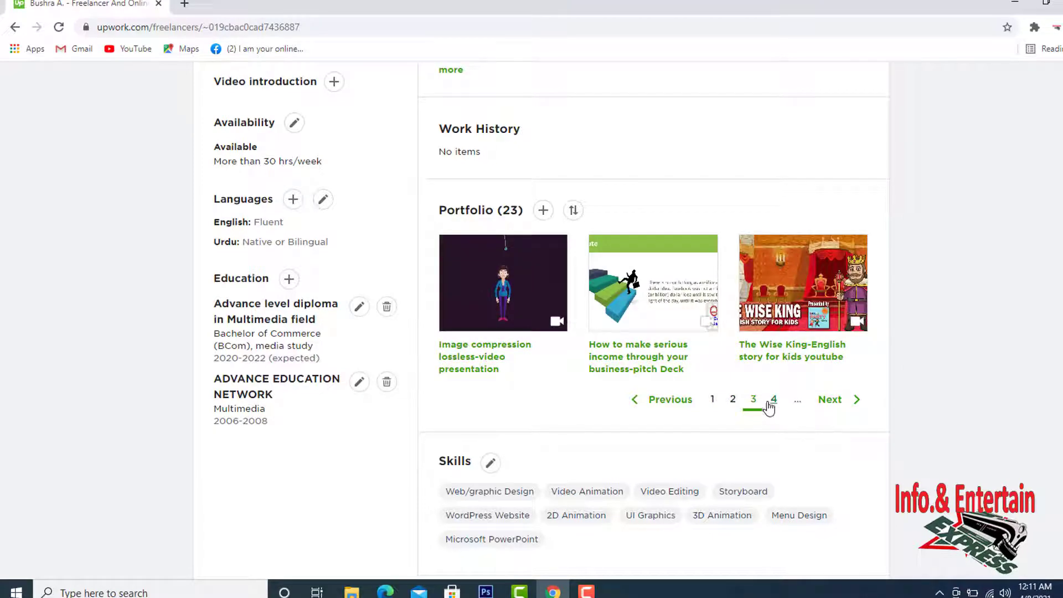
left_click(769, 403)
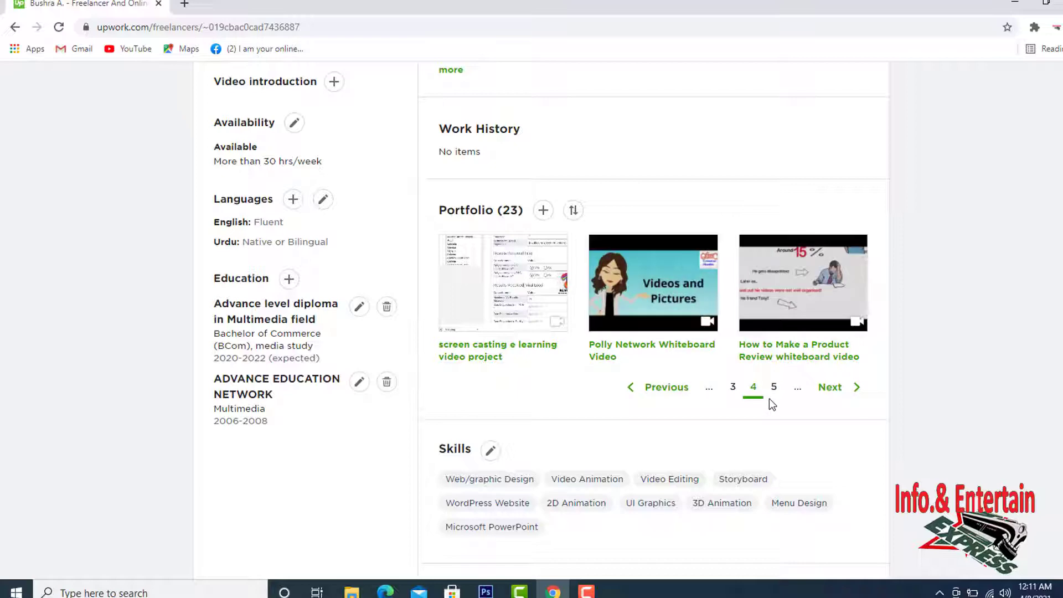
scroll(775, 403, "up", 4)
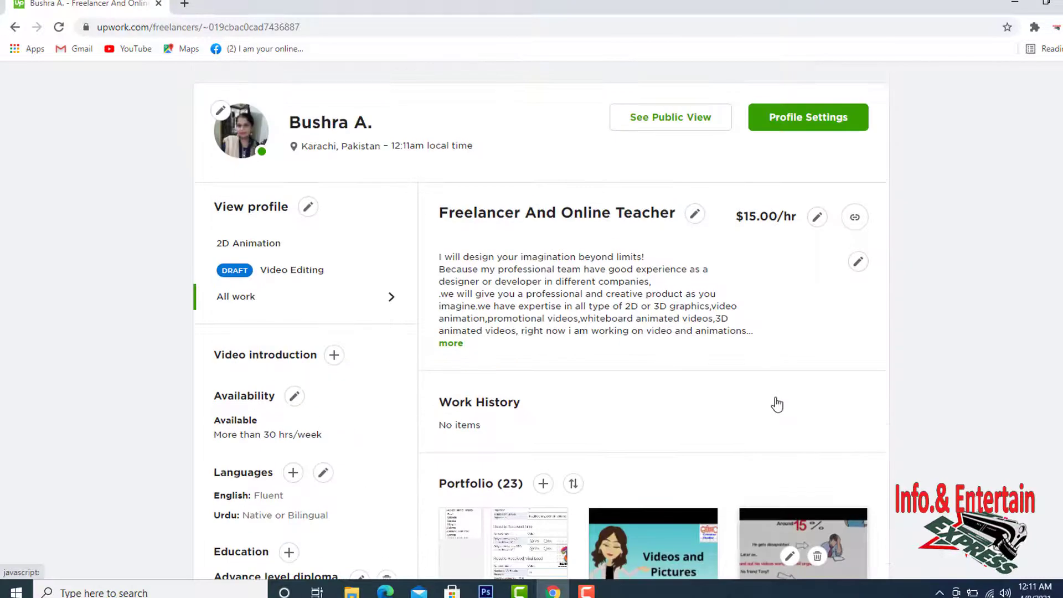
Review the profile's education, skills, testimonials, certifications and employment history sections, and return to the profile header.
scroll(775, 400, "down", 3)
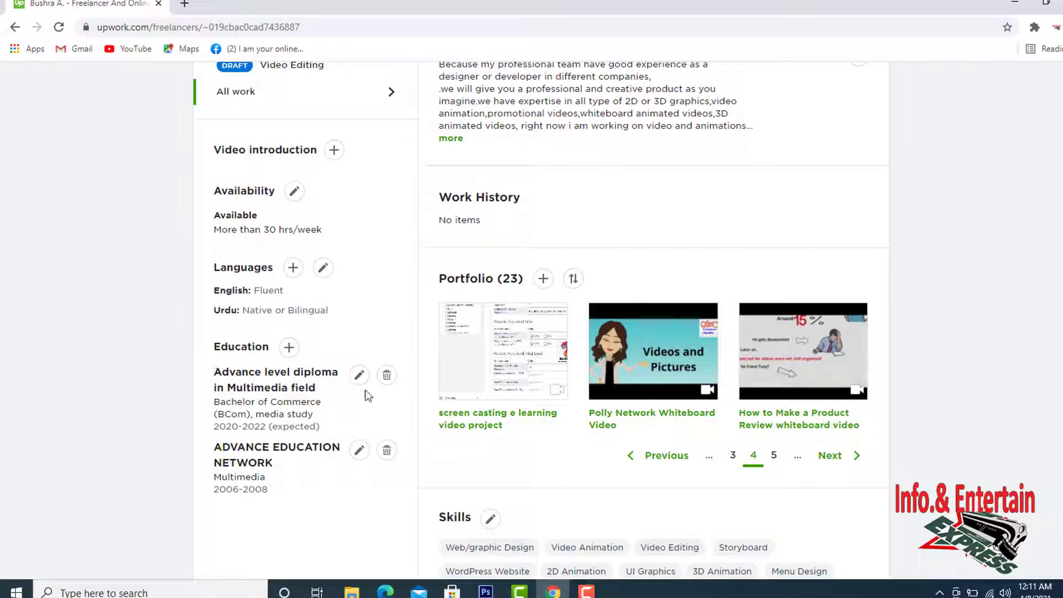
scroll(348, 403, "up", 5)
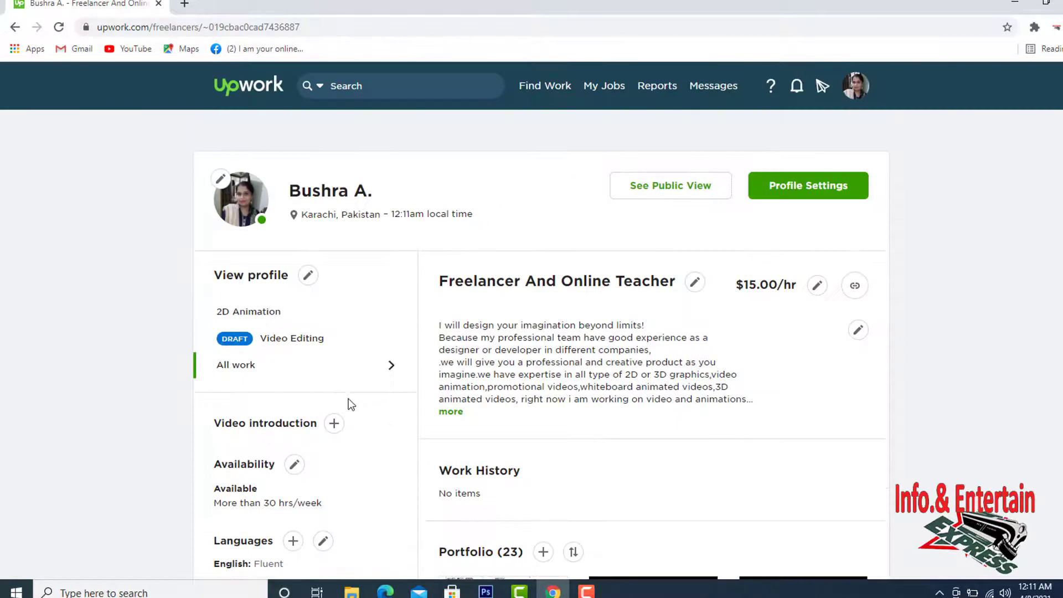
scroll(349, 398, "down", 11)
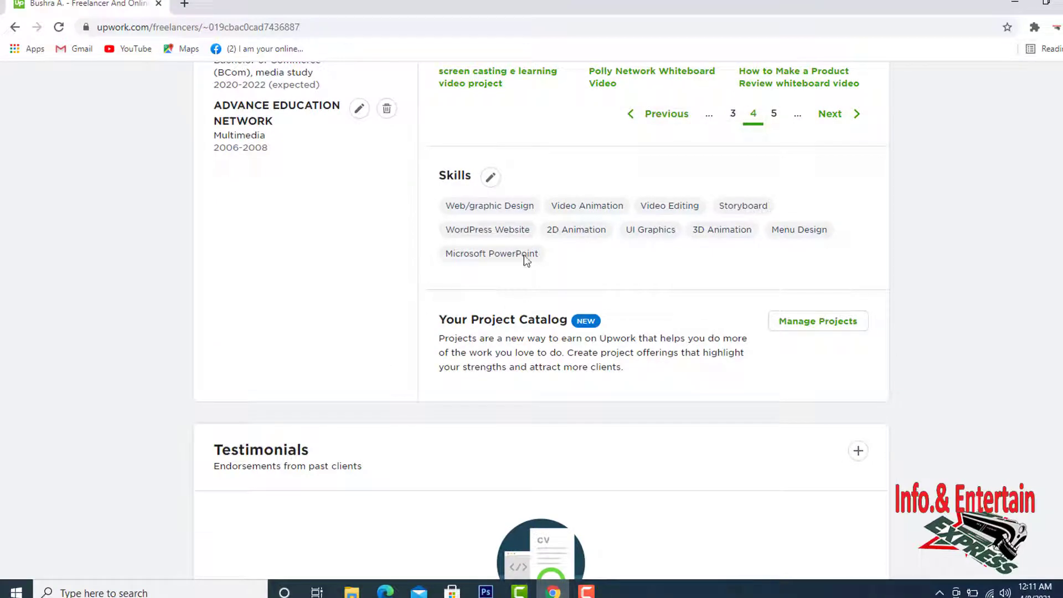
scroll(606, 271, "down", 8)
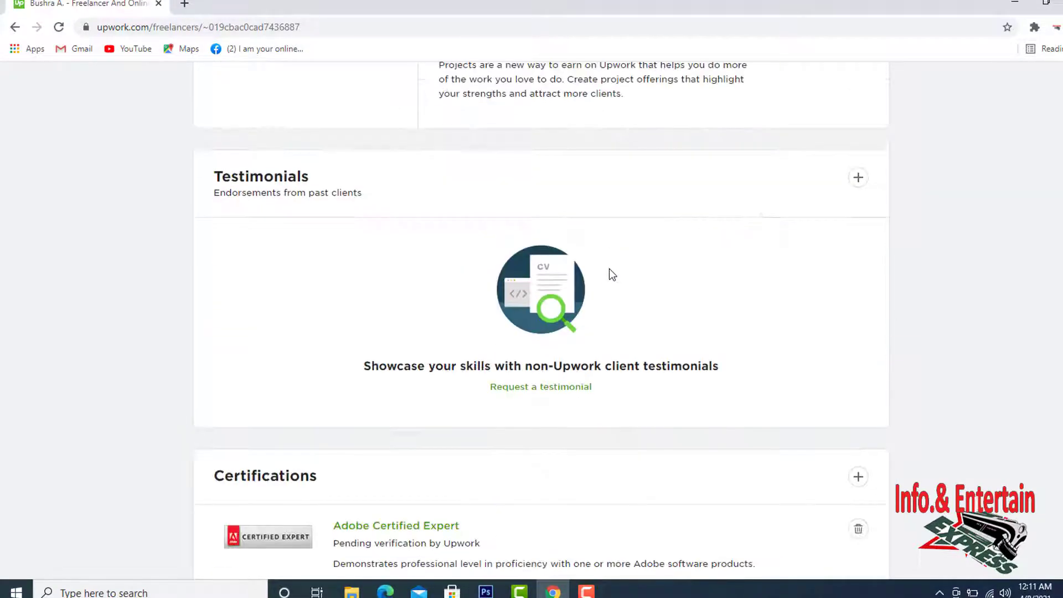
scroll(612, 274, "down", 2)
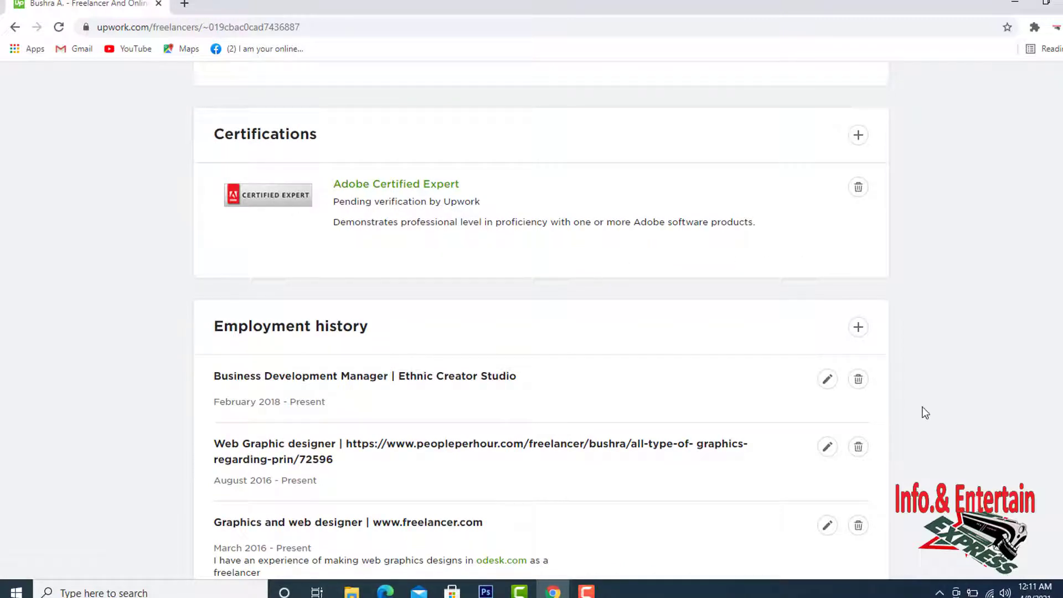
scroll(924, 410, "up", 9)
scroll(925, 411, "up", 8)
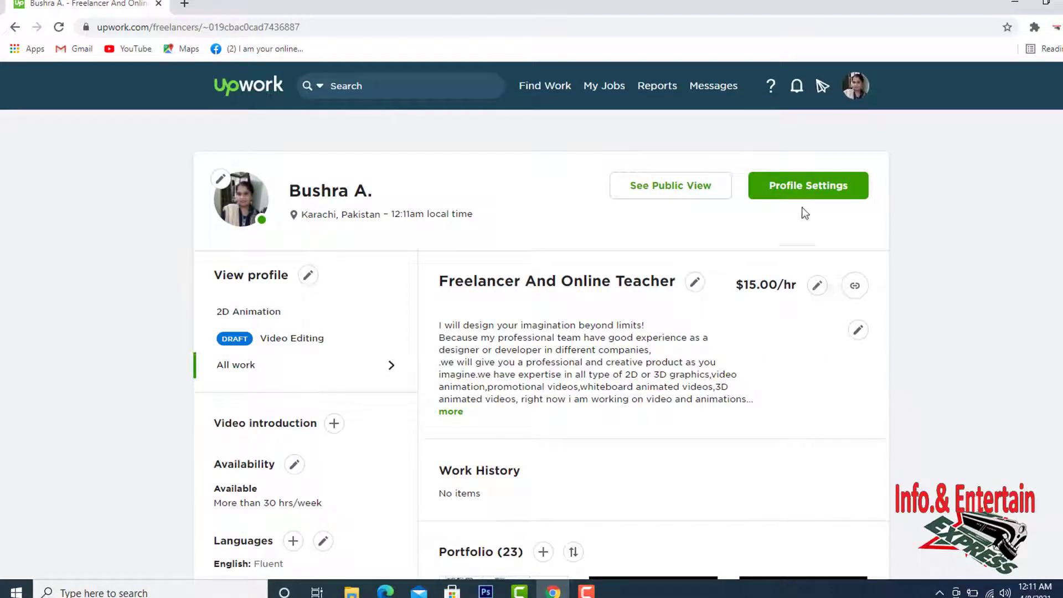
Open the profile settings, dismiss the security question dialog and review the password and two-step verification options.
left_click(806, 188)
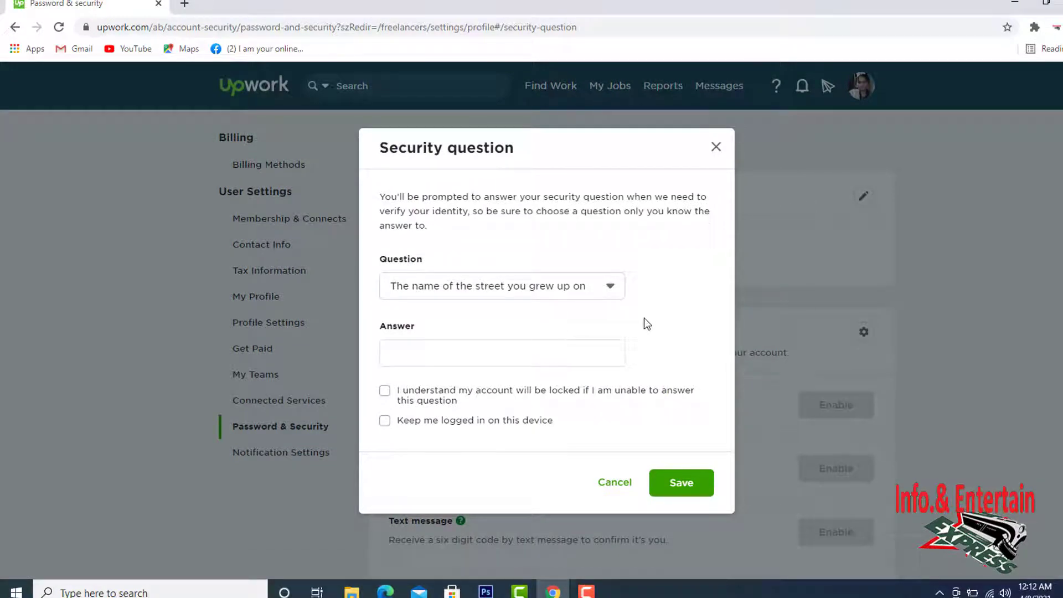
left_click(716, 147)
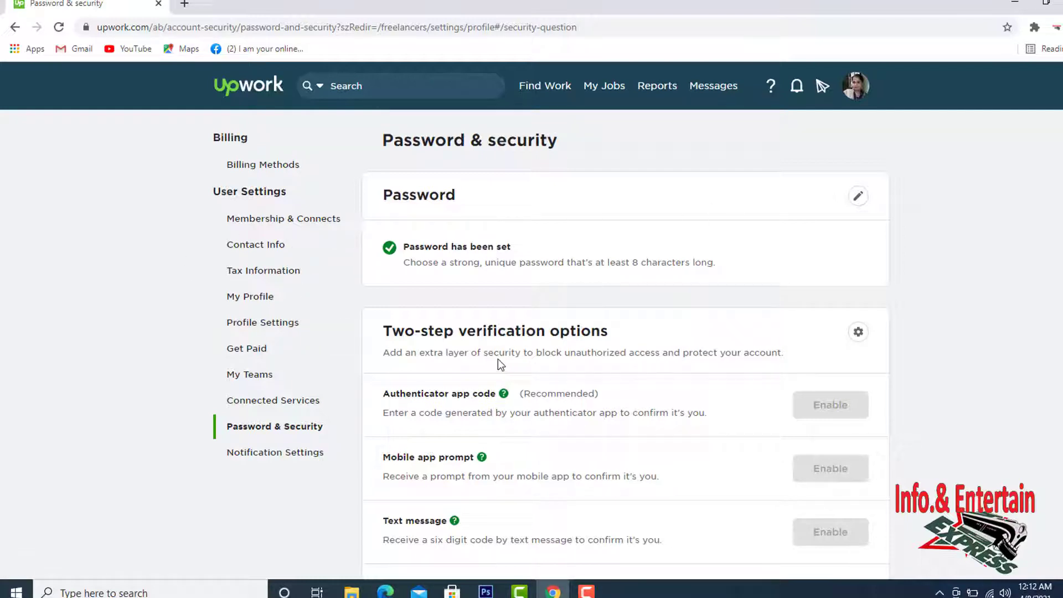
scroll(500, 363, "down", 4)
scroll(595, 369, "up", 4)
View the Billing Methods settings page and go back to the Find Work job feed.
left_click(273, 167)
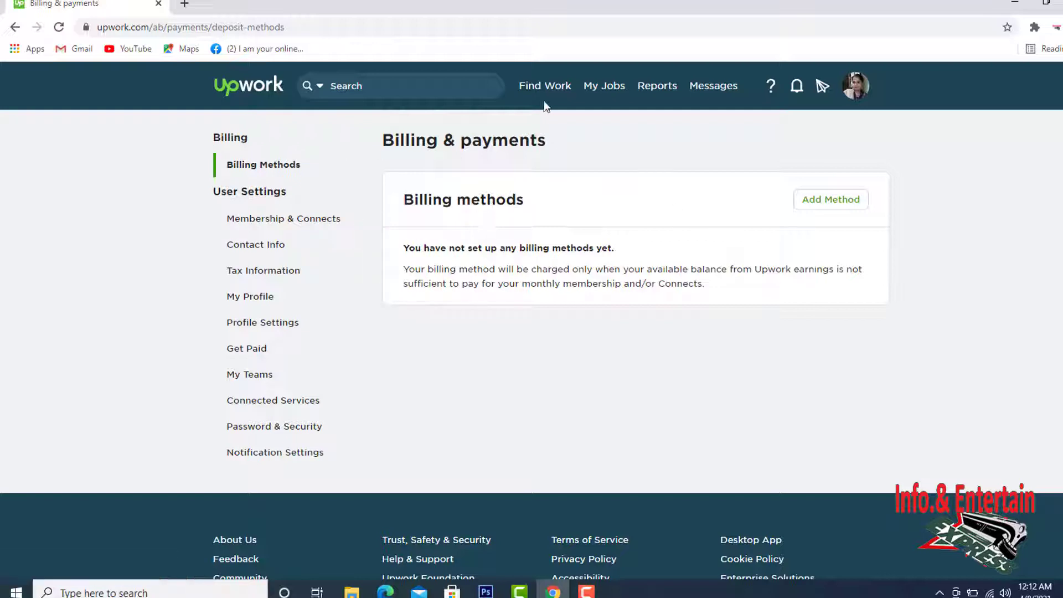
mouse_move(657, 85)
mouse_move(535, 98)
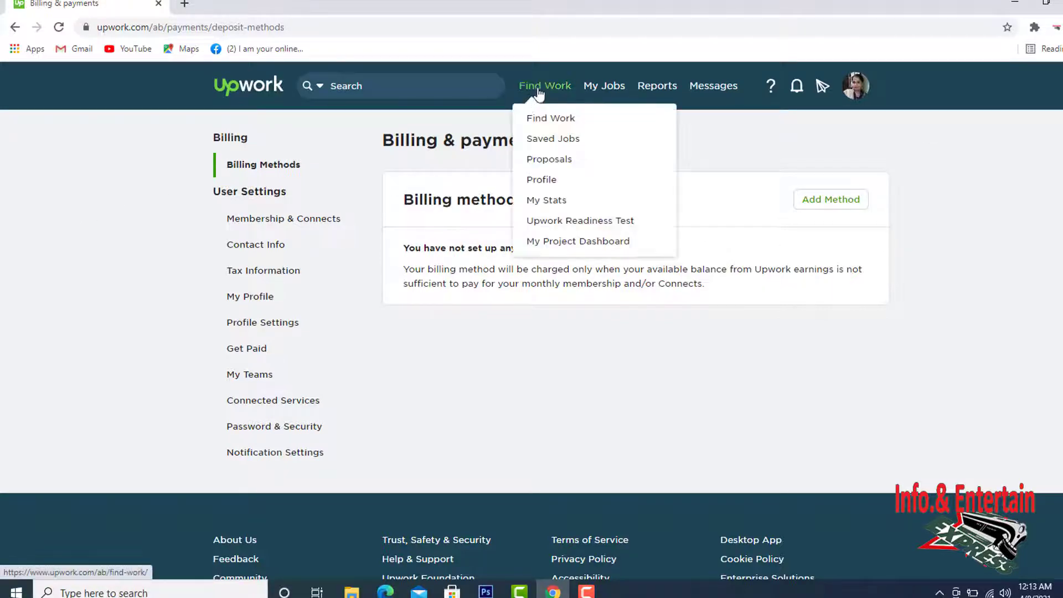
left_click(584, 164)
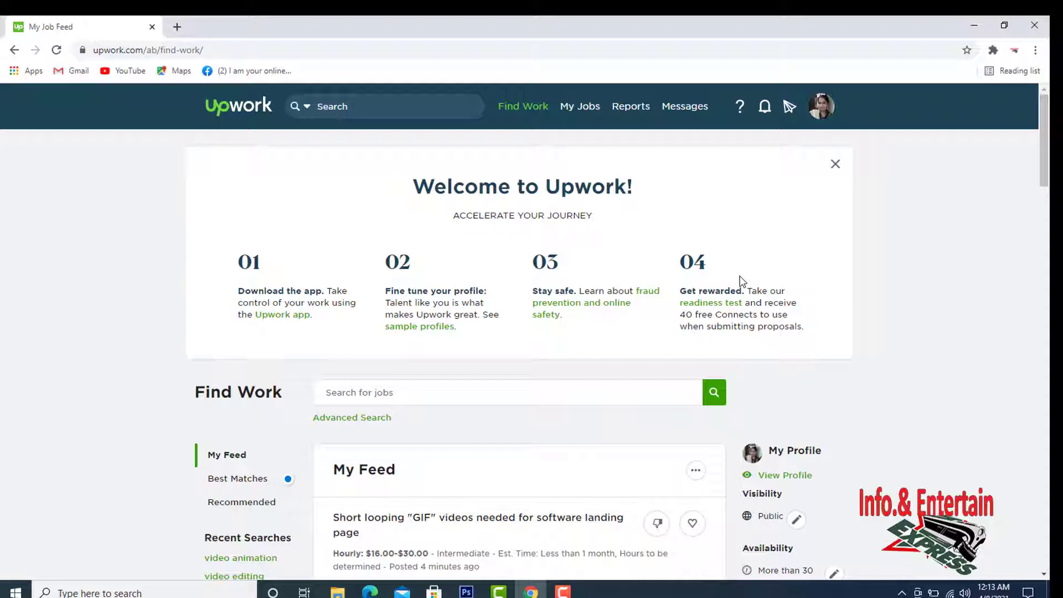
Review the job feed together with the profile visibility, availability, proposals and available connects summary.
scroll(743, 281, "down", 5)
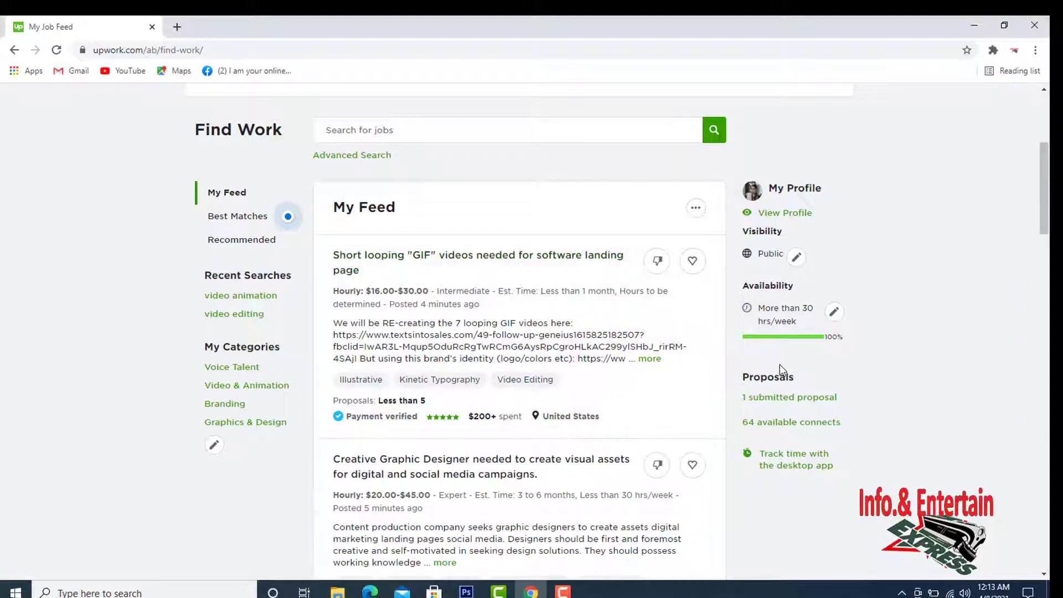
scroll(746, 302, "down", 2)
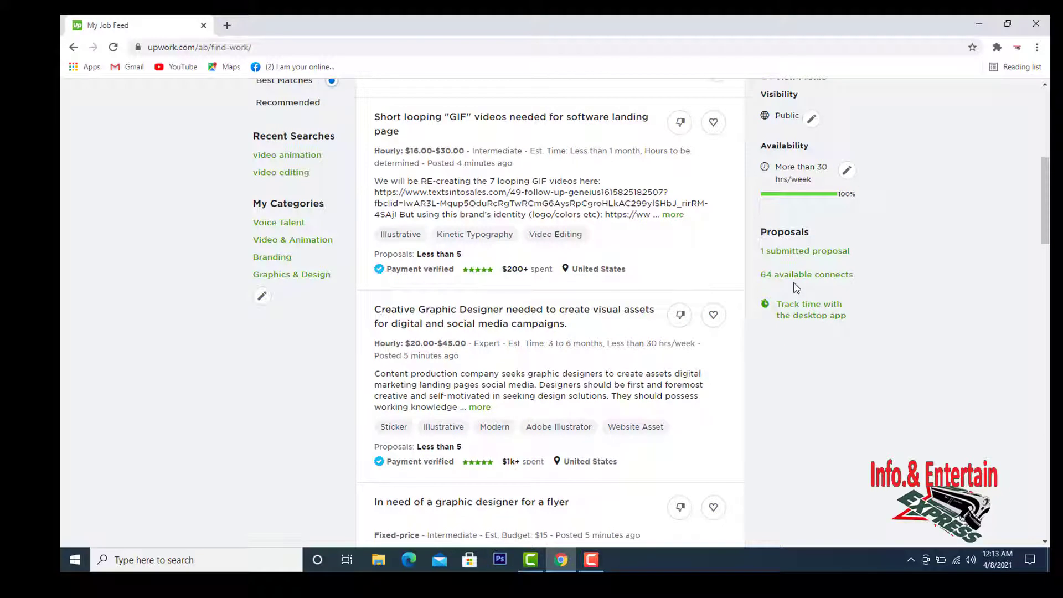
scroll(783, 280, "up", 3)
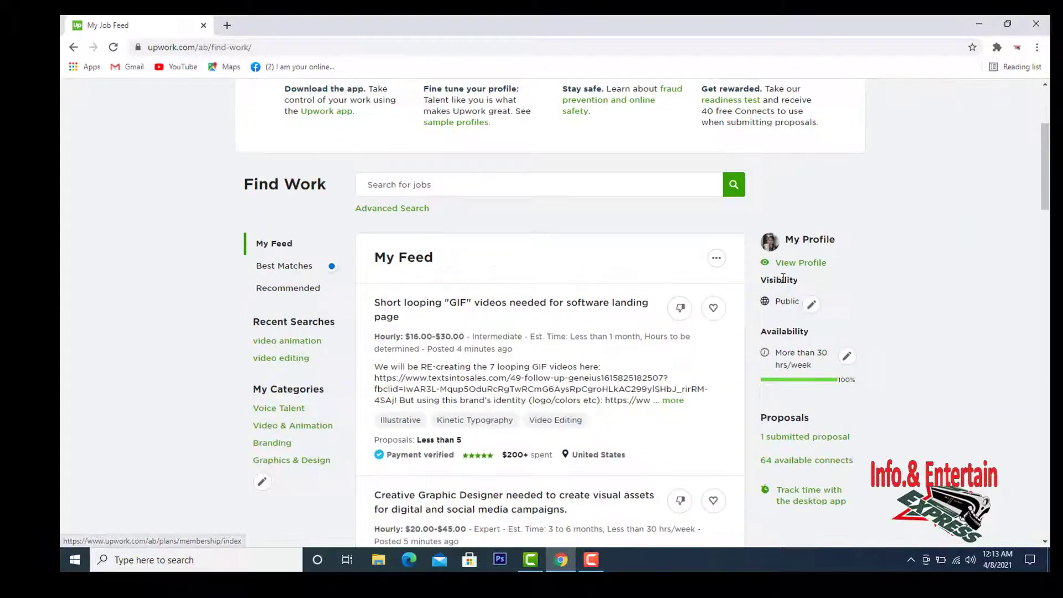
scroll(770, 265, "up", 3)
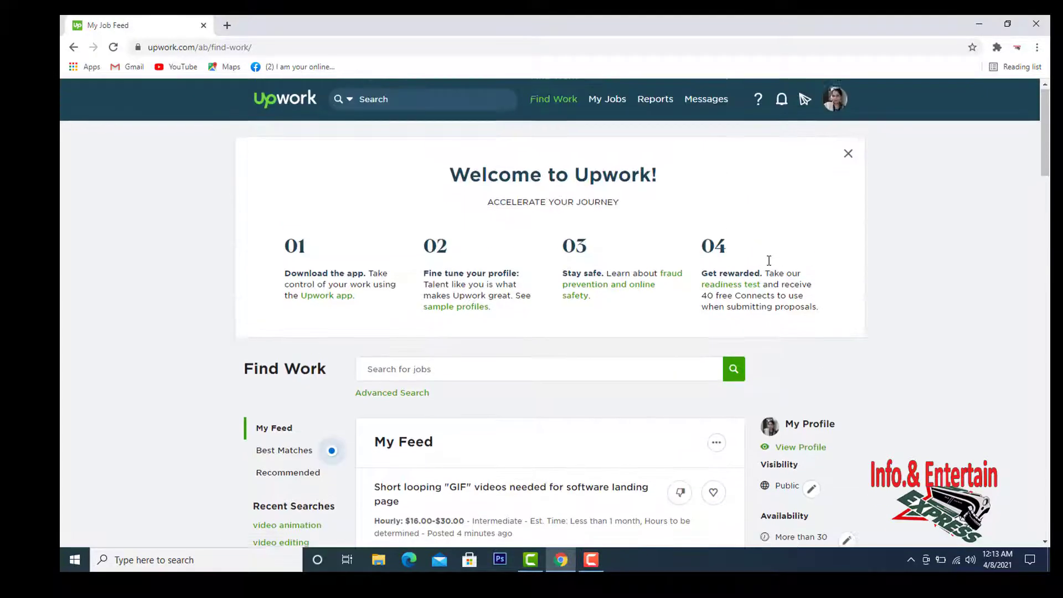
Open the account settings and dismiss the security question dialog without answering it.
mouse_move(566, 117)
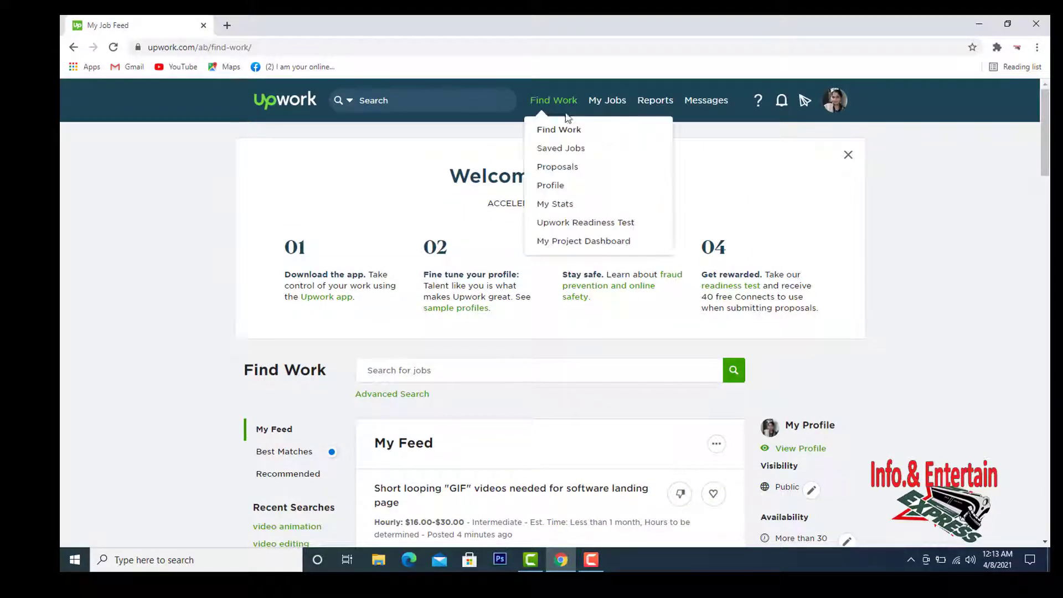
mouse_move(841, 108)
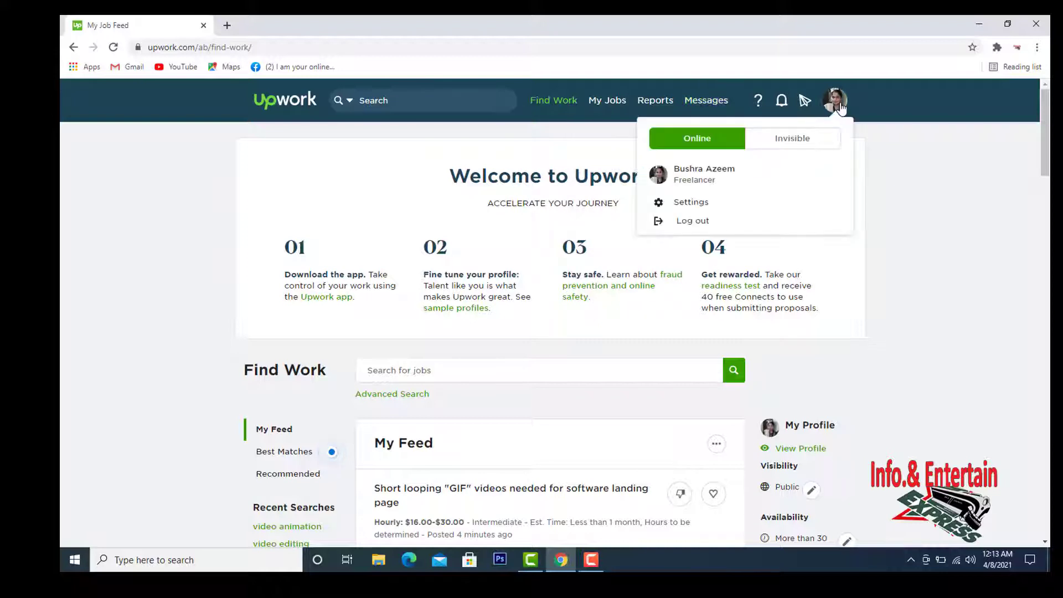
left_click(702, 209)
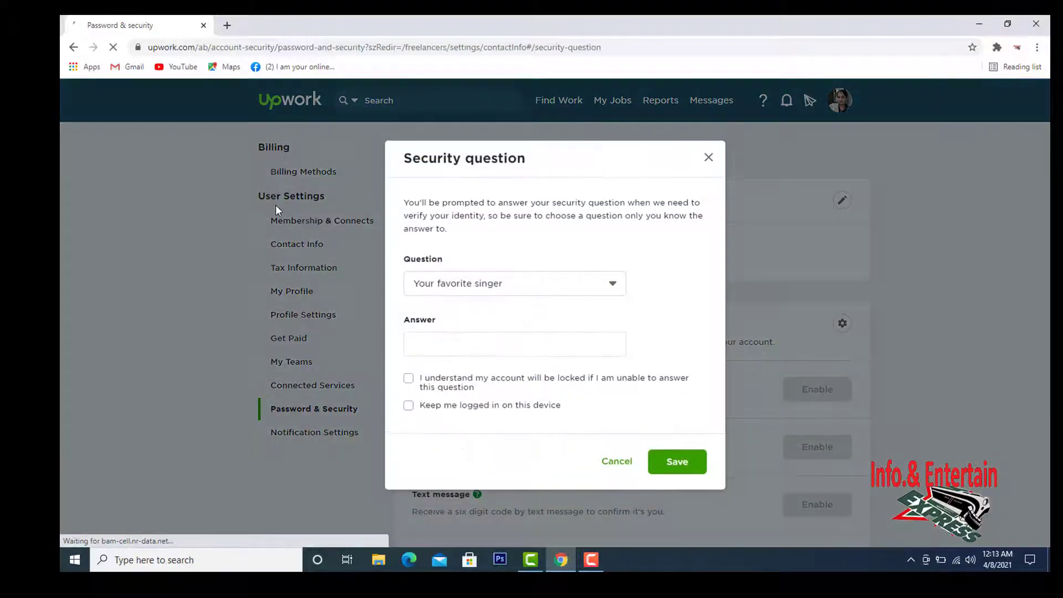
left_click(709, 157)
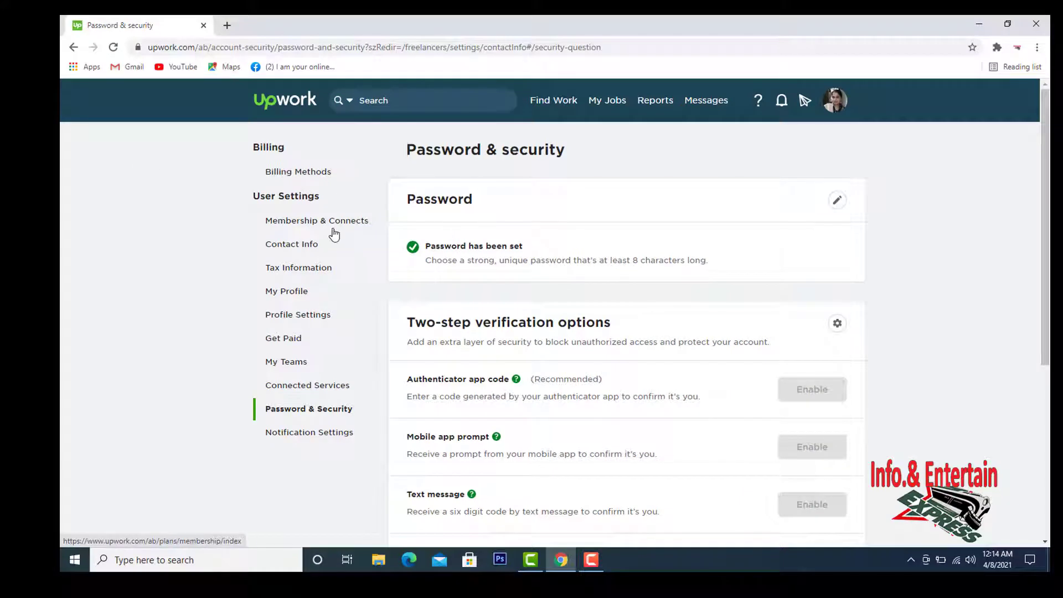
Open Membership & Connects and review the current plan, available connects, membership fee and billing cycle.
left_click(336, 223)
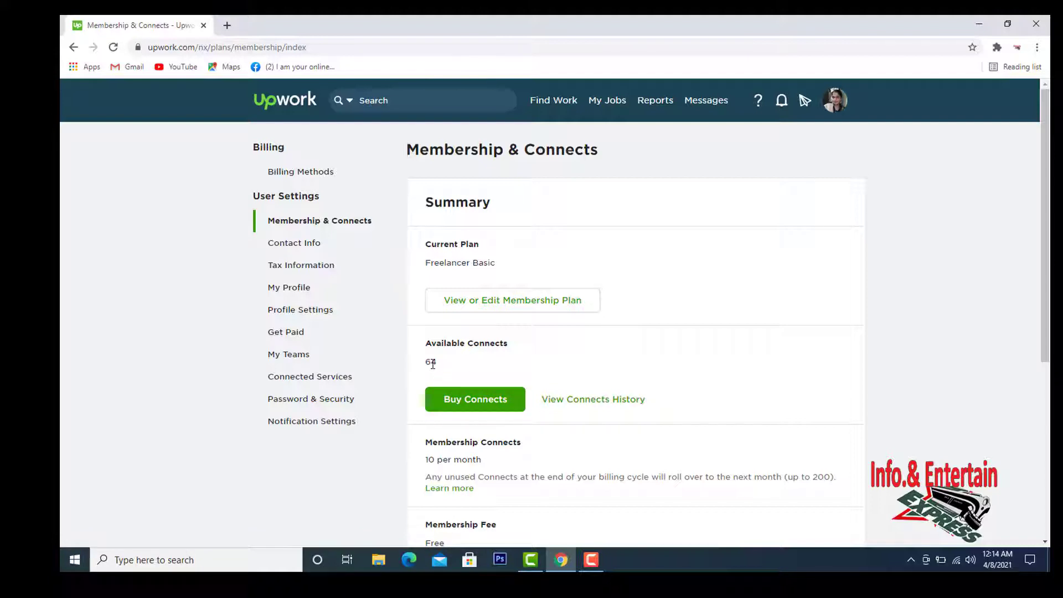
scroll(433, 364, "down", 5)
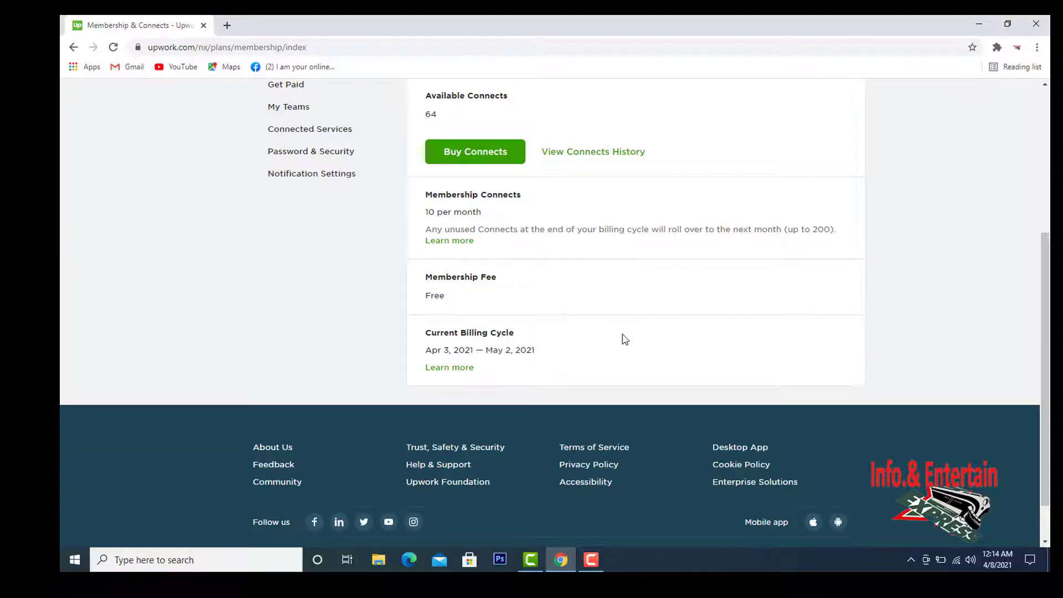
scroll(625, 339, "up", 2)
scroll(625, 339, "up", 1)
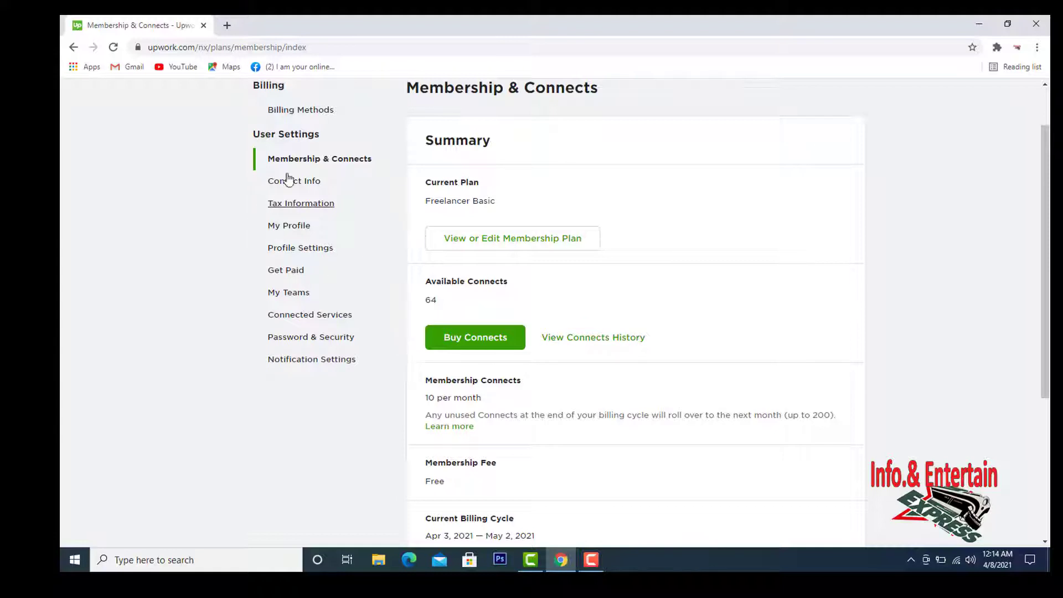
Examine the bundle amounts and charge details for buying Connects without purchasing, and return to the Membership & Connects summary.
left_click(500, 337)
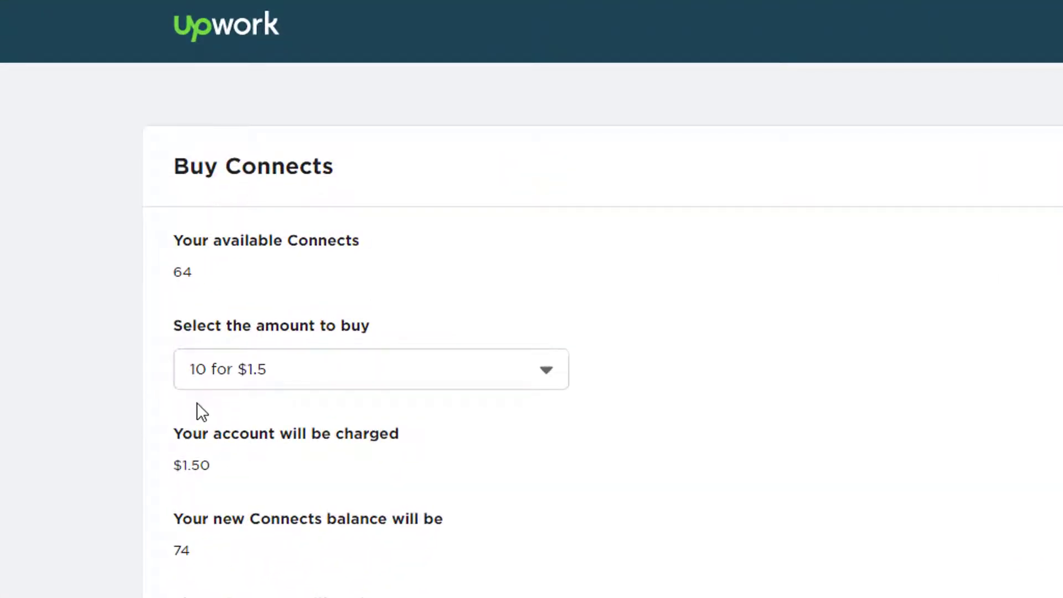
left_click(547, 382)
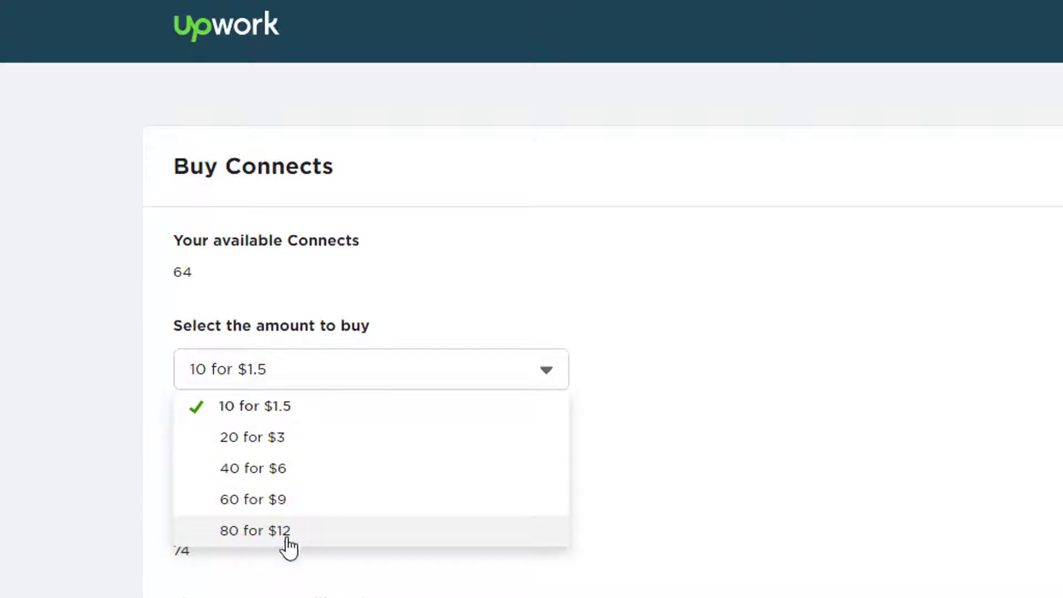
left_click(728, 533)
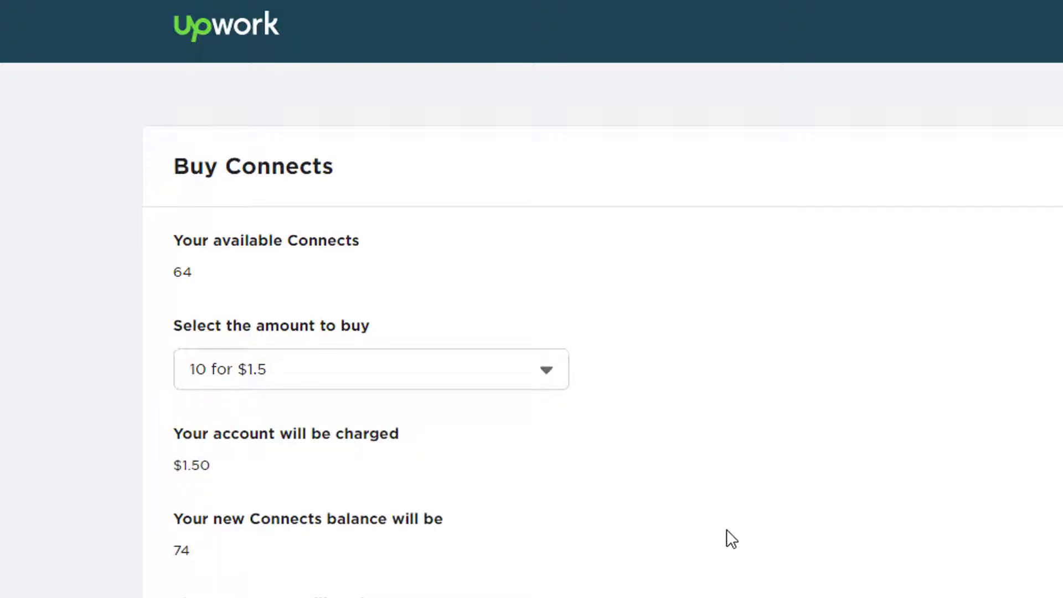
scroll(727, 530, "down", 5)
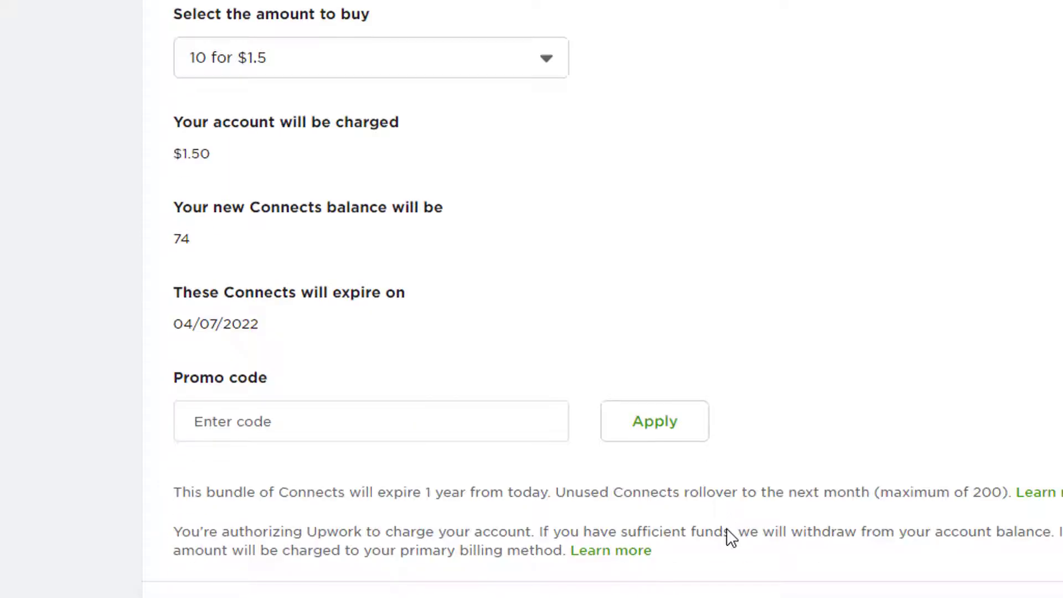
scroll(715, 529, "up", 3)
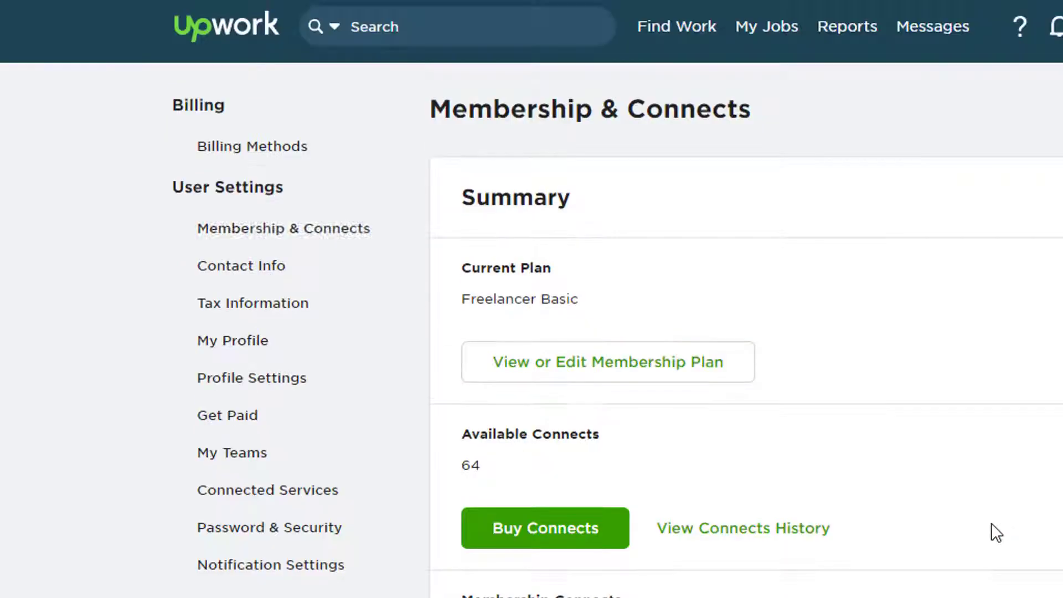
scroll(991, 523, "down", 7)
scroll(992, 523, "up", 9)
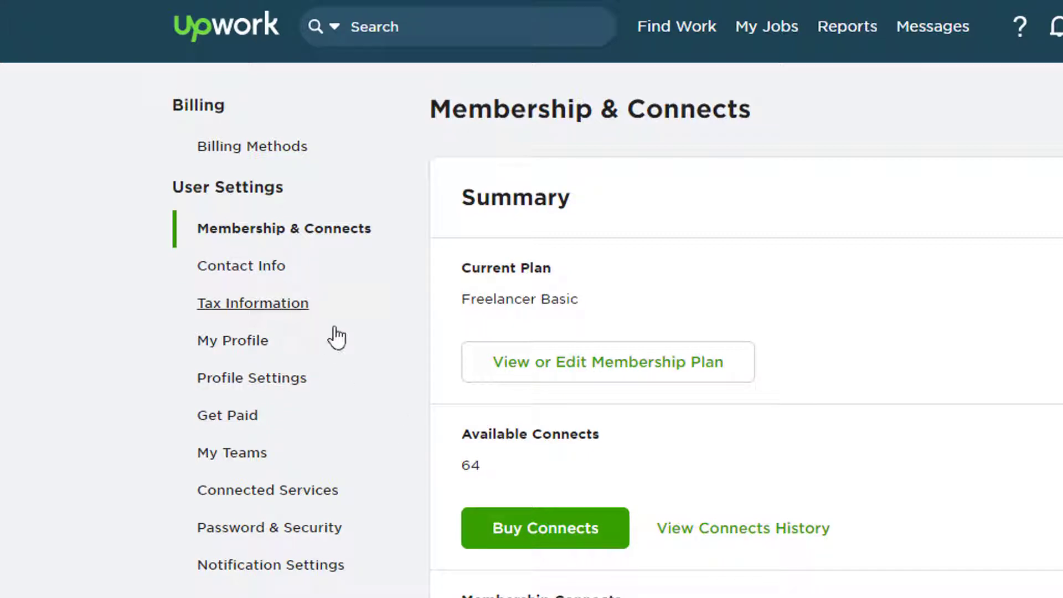
Return to the Find Work feed and examine the pay type, payment verification, client spending and location on the first job posts.
left_click(672, 26)
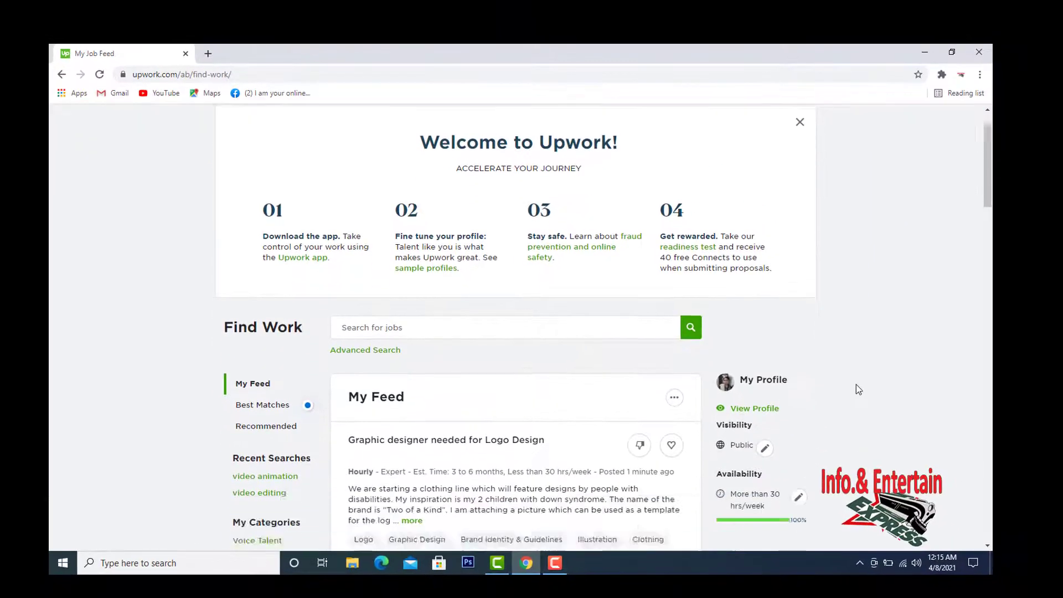
scroll(856, 384, "down", 3)
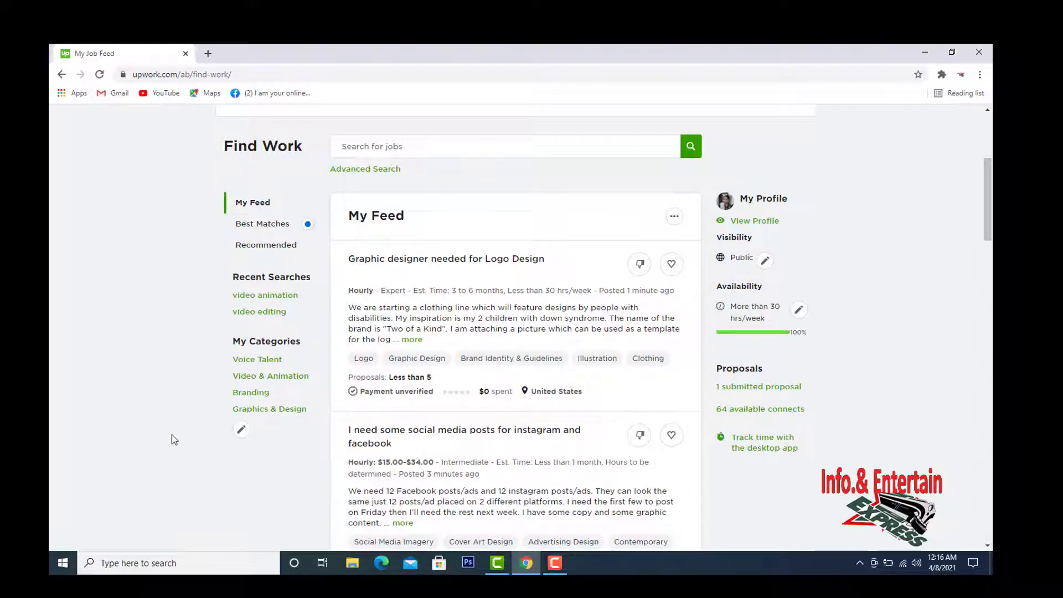
scroll(453, 458, "down", 4)
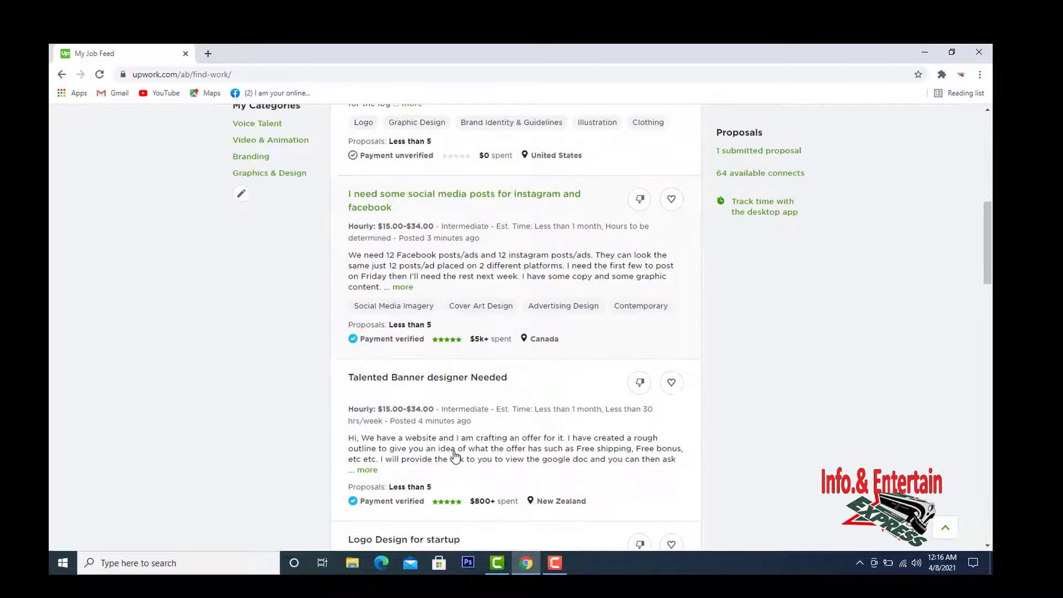
scroll(456, 458, "up", 6)
scroll(457, 457, "down", 2)
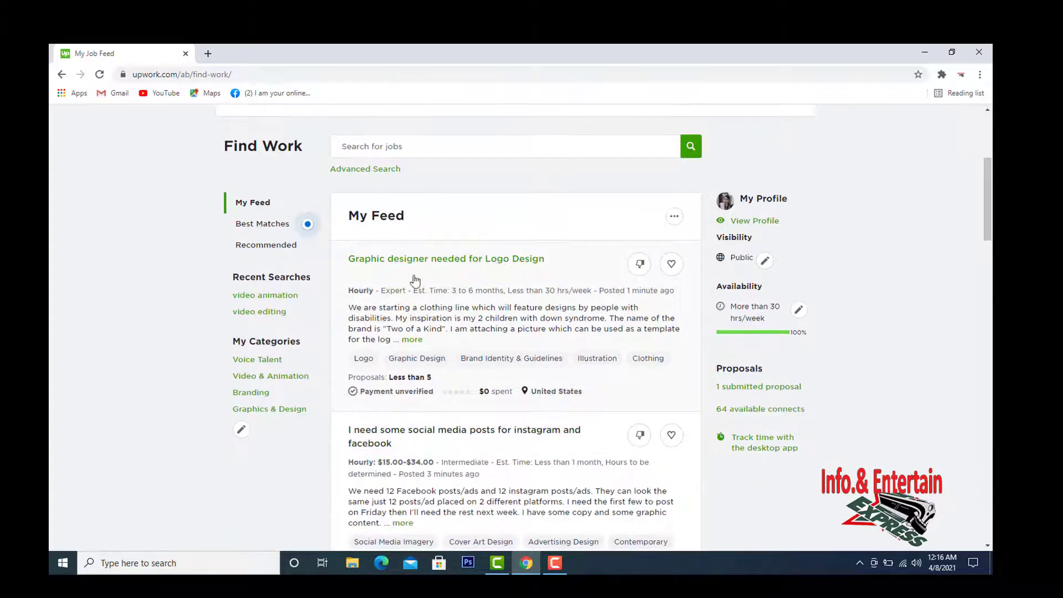
scroll(577, 387, "down", 2)
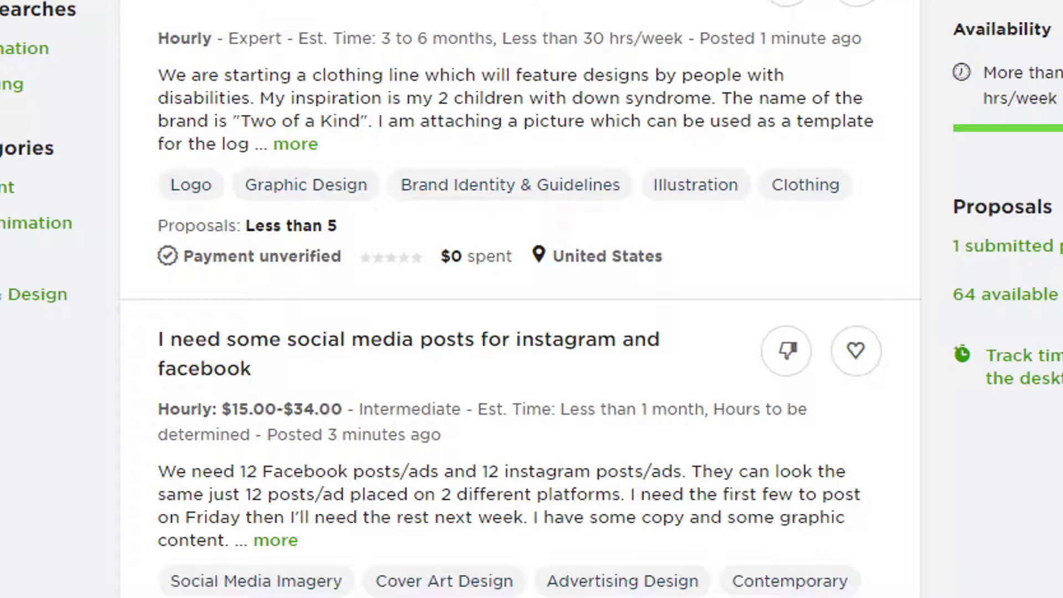
scroll(520, 299, "down", 5)
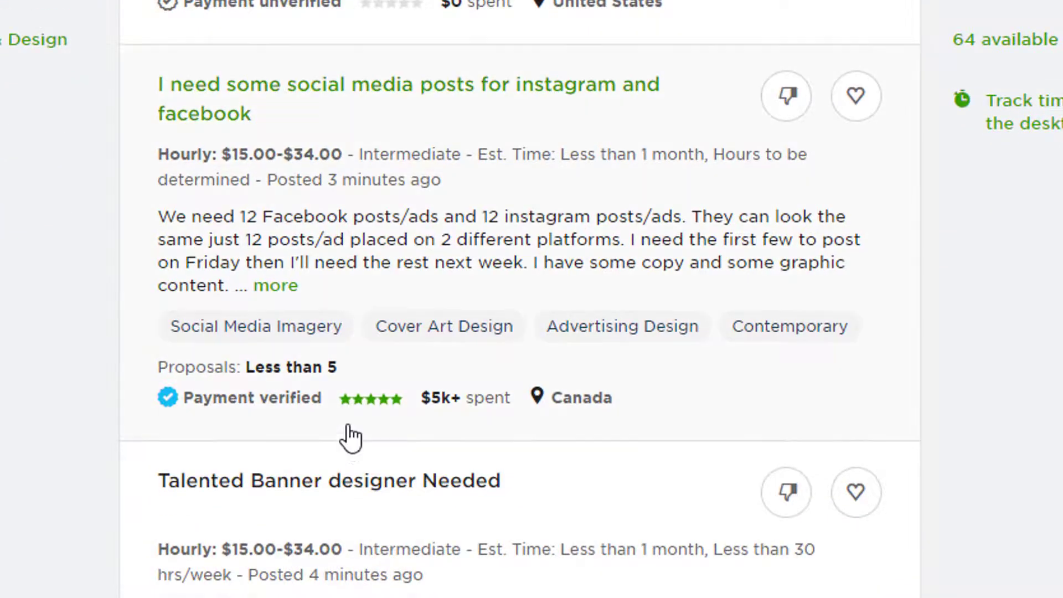
scroll(347, 434, "down", 5)
mouse_move(344, 153)
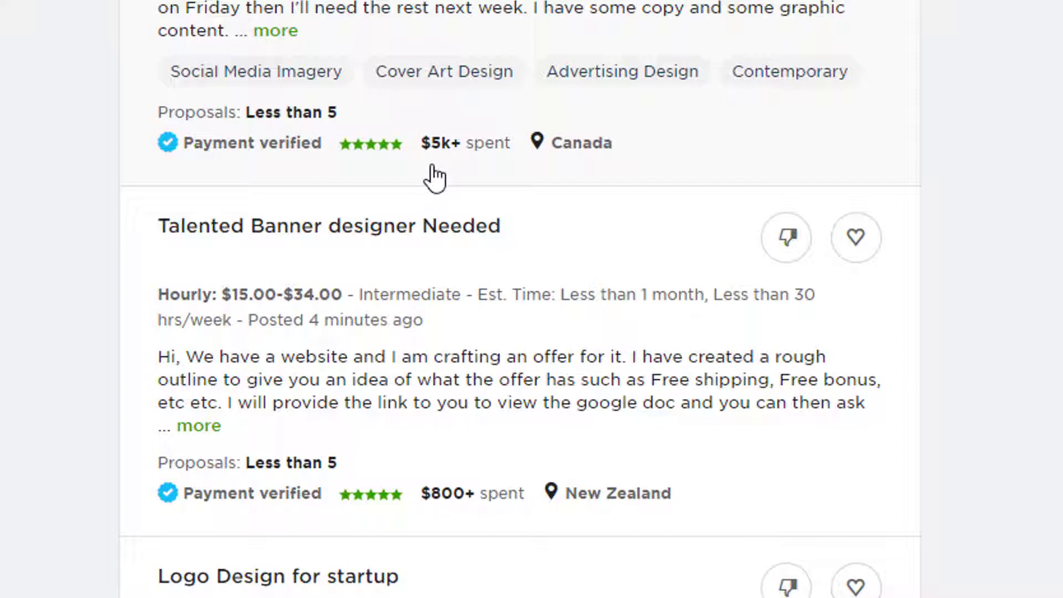
scroll(532, 299, "up", 10)
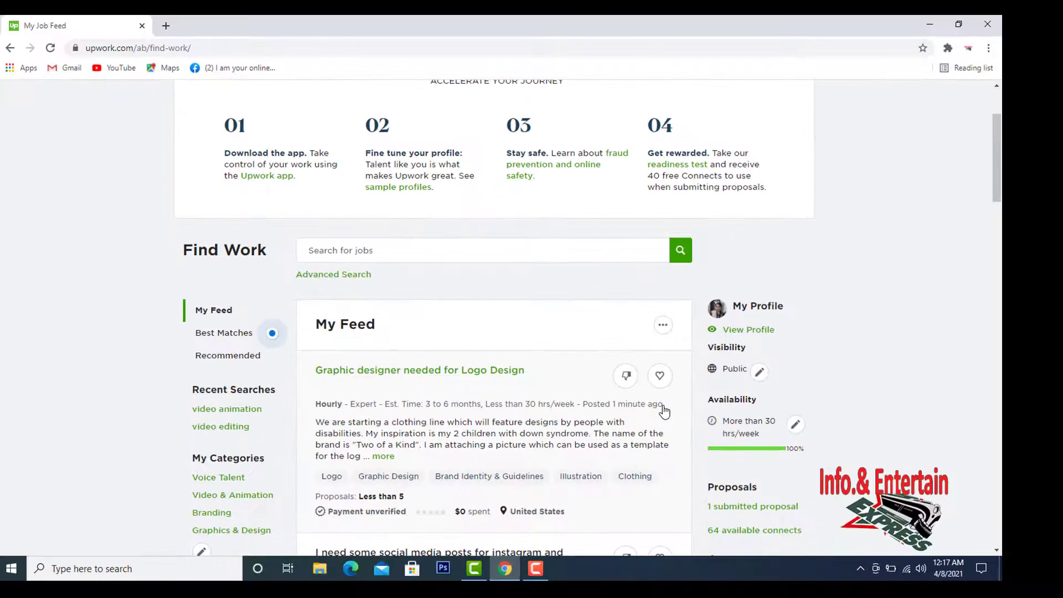
Check the client's star rating and feedback details on the Instagram and Facebook social media posts job, and close the details.
scroll(664, 410, "up", 2)
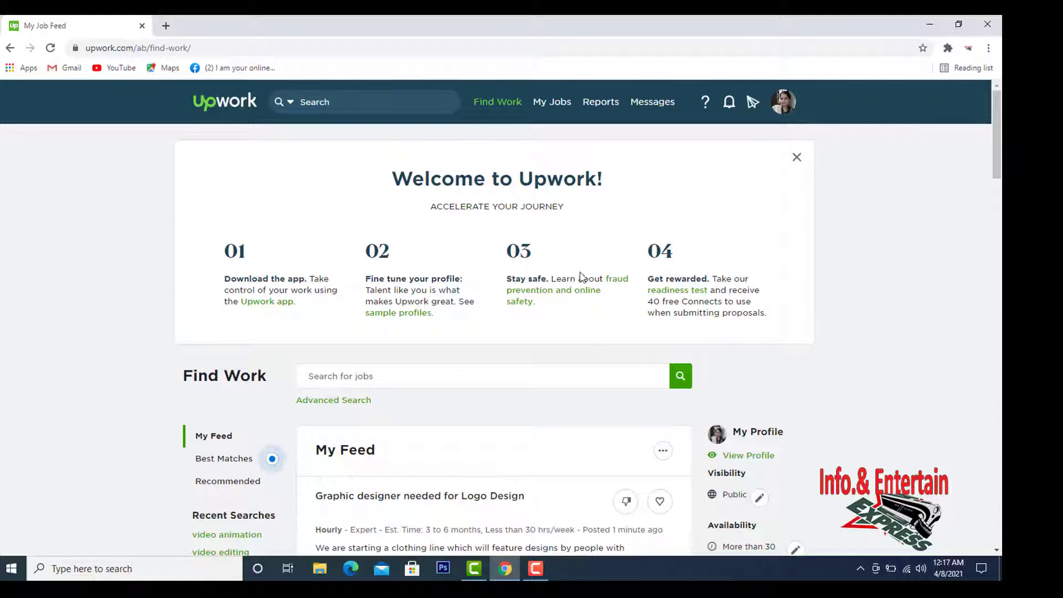
scroll(572, 297, "down", 1)
scroll(572, 297, "down", 3)
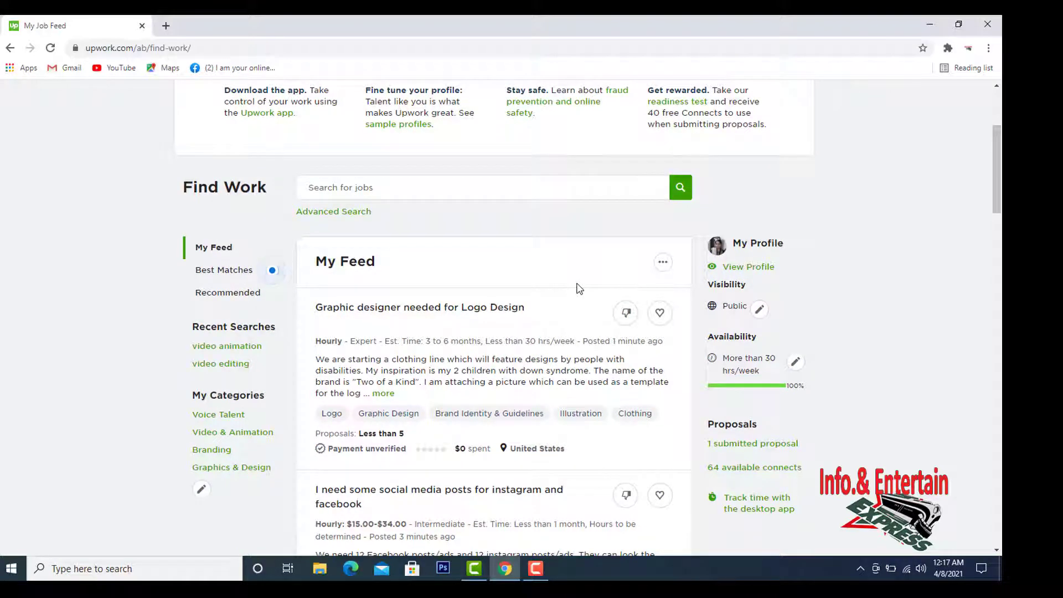
scroll(577, 287, "down", 3)
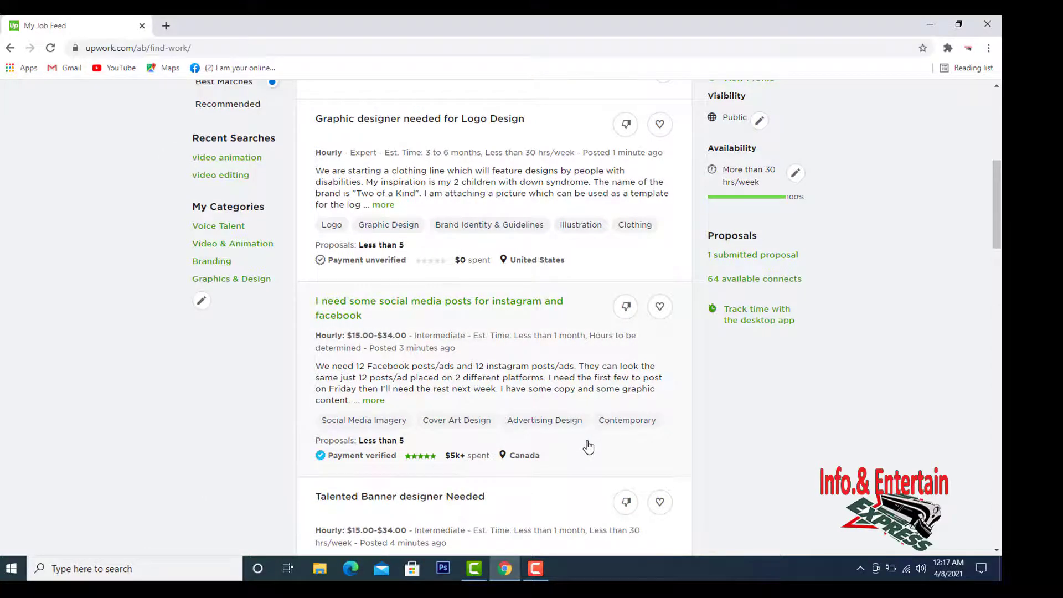
scroll(588, 447, "up", 3)
scroll(589, 445, "down", 5)
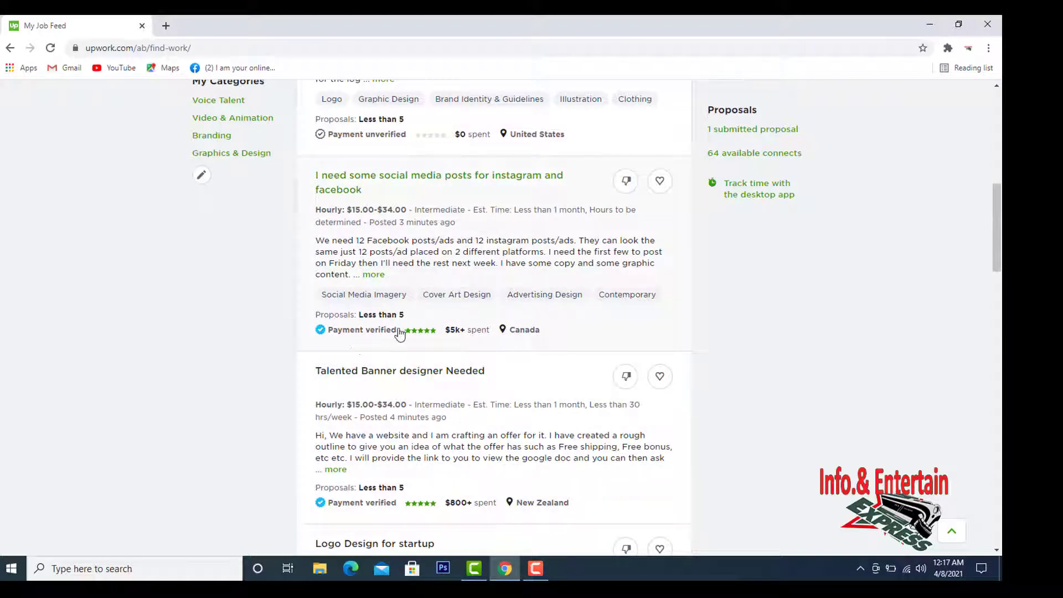
left_click(426, 332)
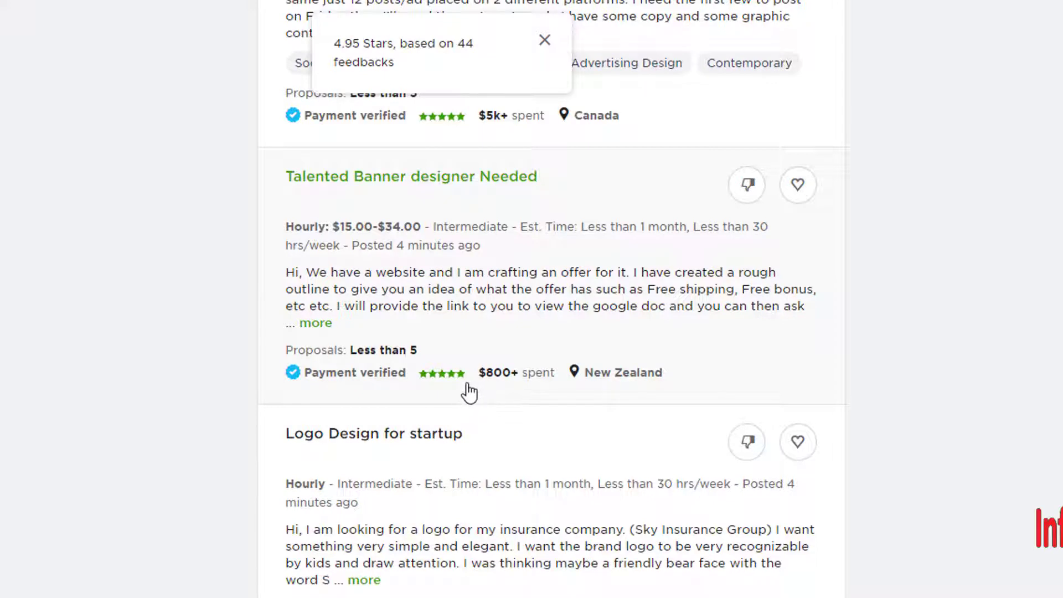
left_click(545, 40)
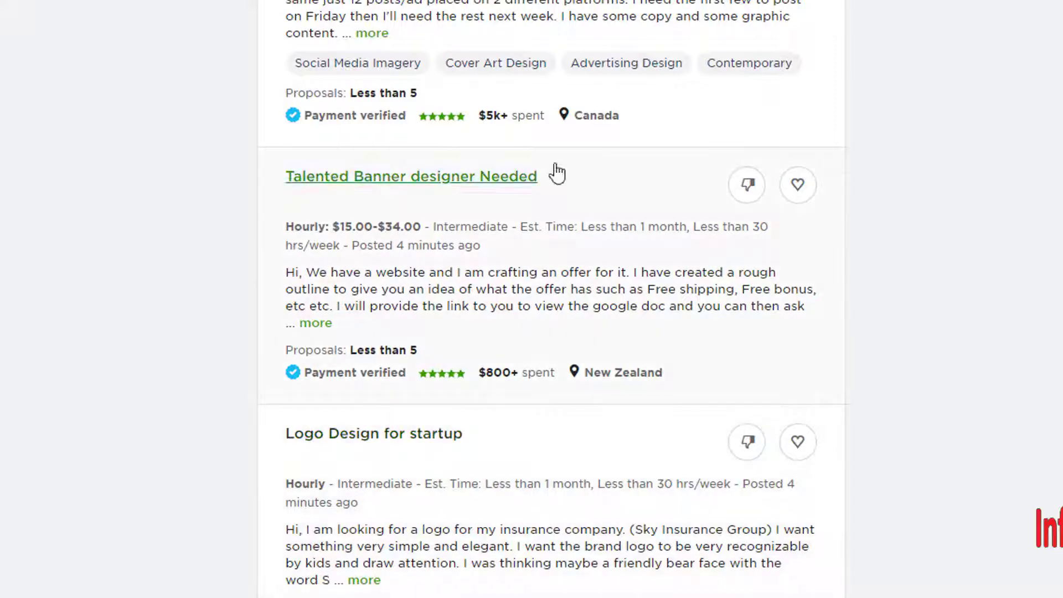
Examine the remaining feed jobs down to Commercial Real Estate Video Markups & Callouts, and review the available connects.
scroll(760, 289, "down", 10)
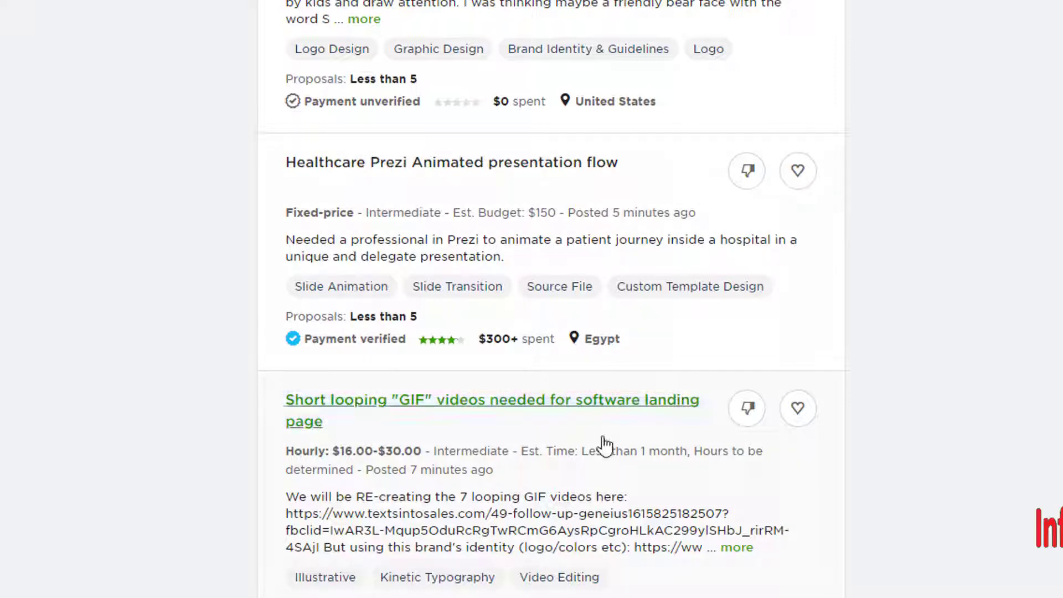
scroll(836, 394, "down", 8)
scroll(835, 394, "down", 8)
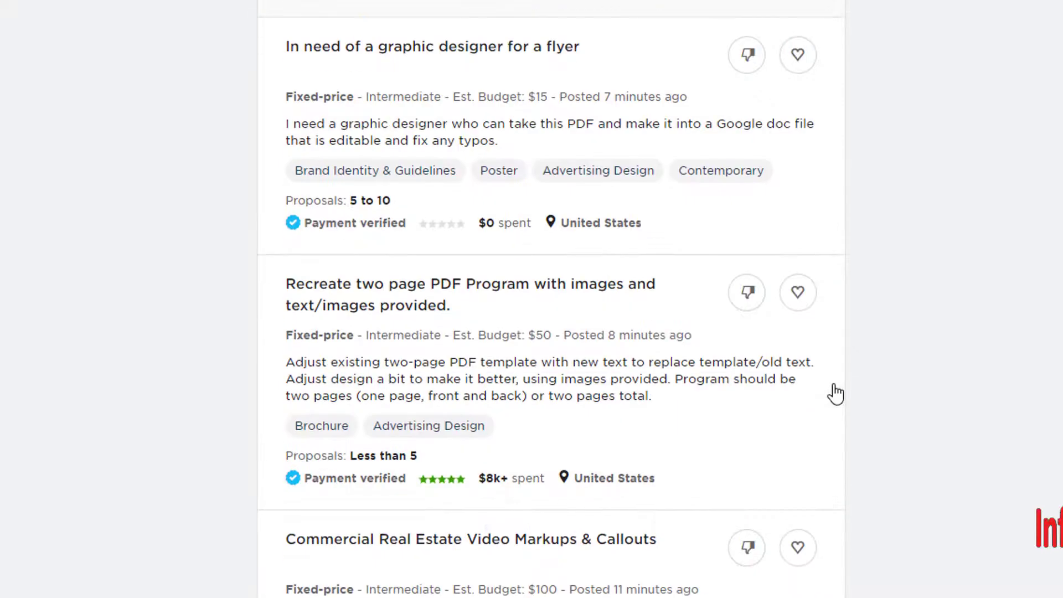
scroll(835, 392, "down", 8)
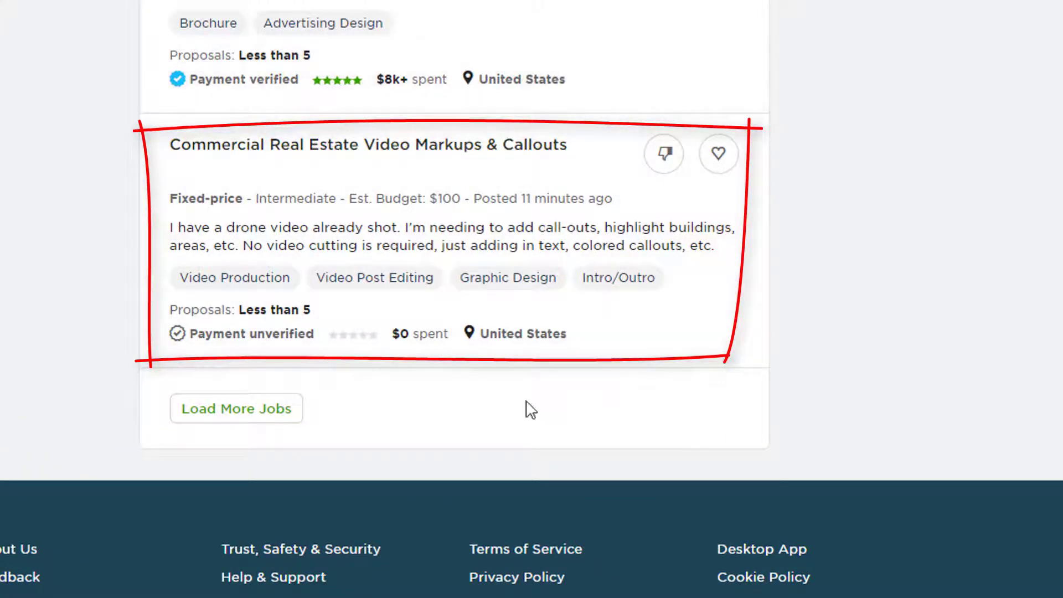
scroll(975, 392, "up", 7)
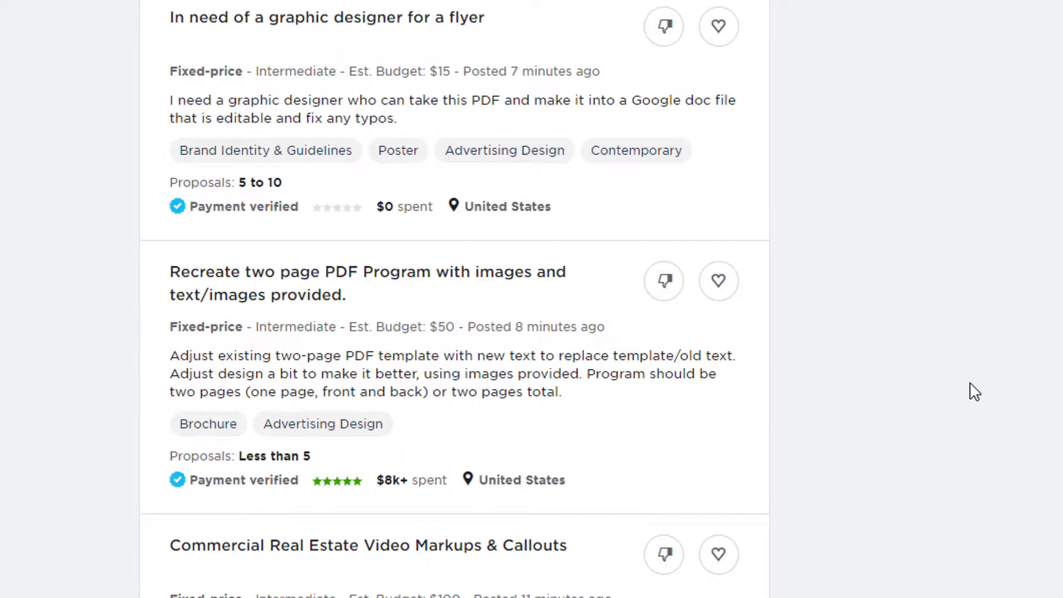
scroll(975, 390, "up", 20)
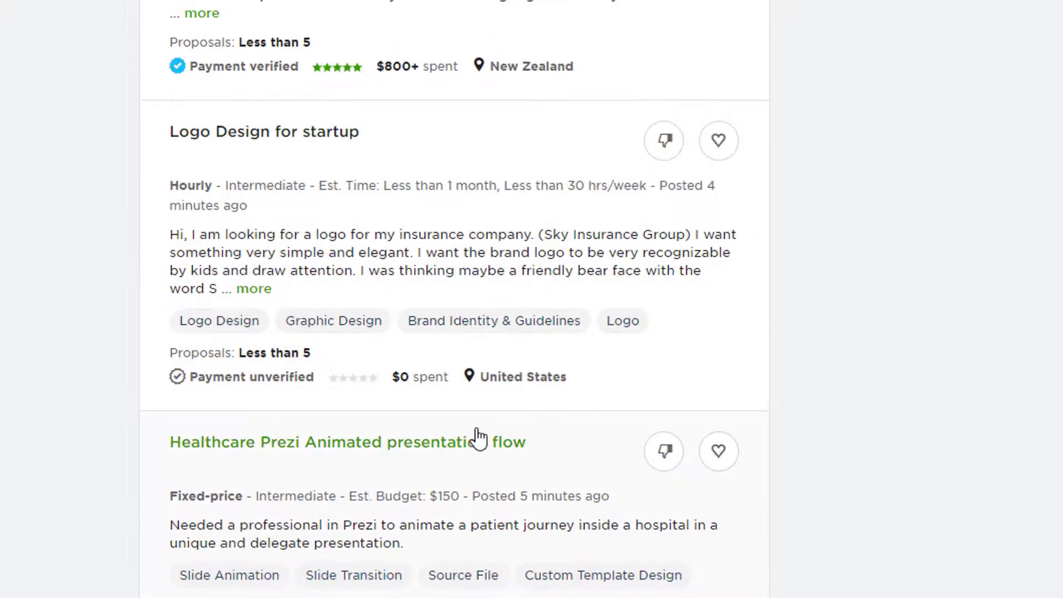
scroll(836, 489, "down", 5)
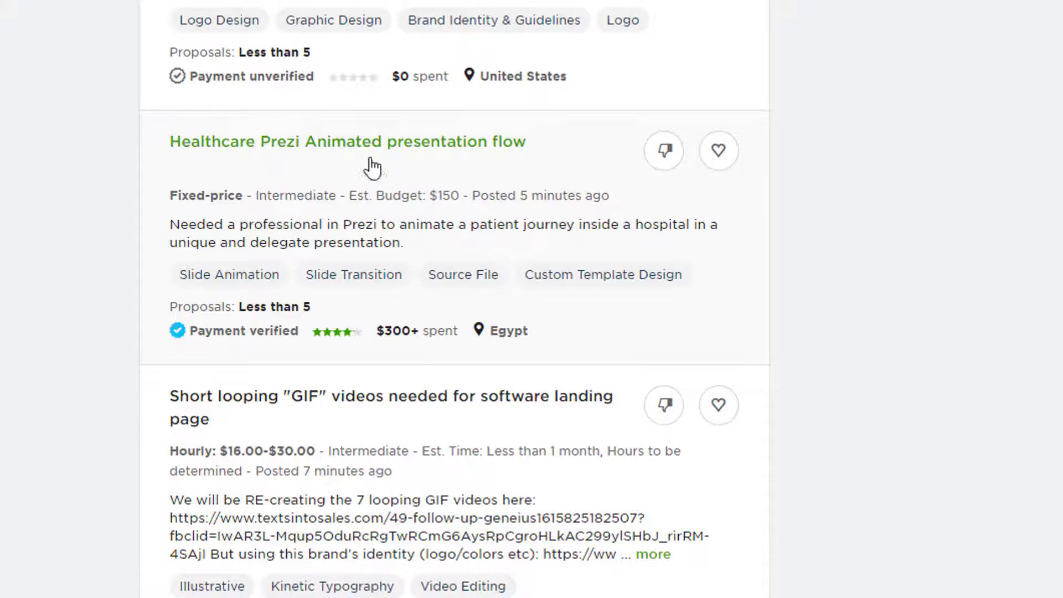
scroll(593, 292, "up", 20)
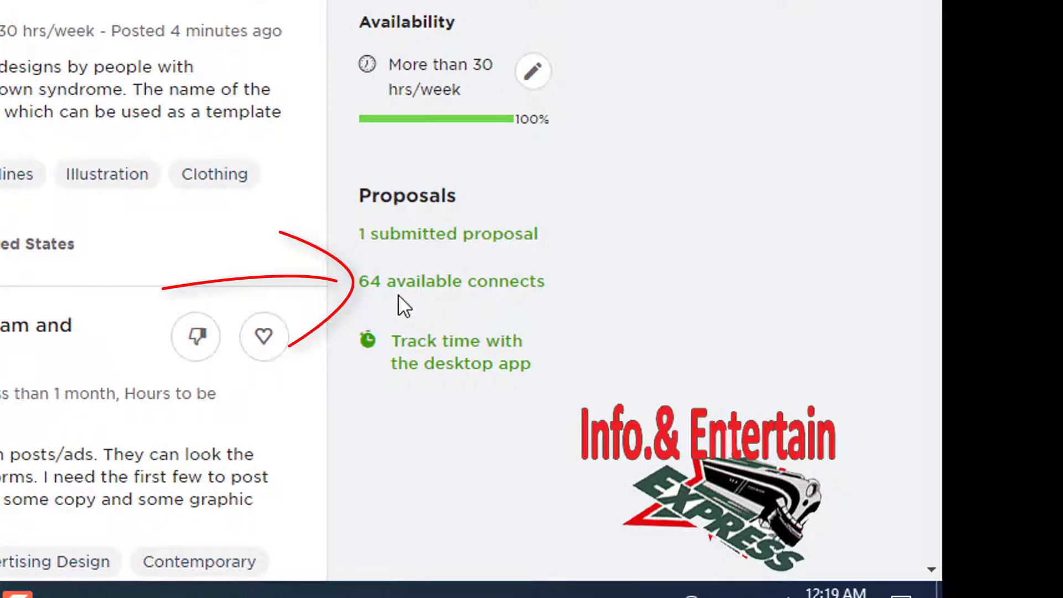
Skim the whole feed again, comparing the hourly and fixed-price design jobs to find one to open.
scroll(399, 299, "down", 8)
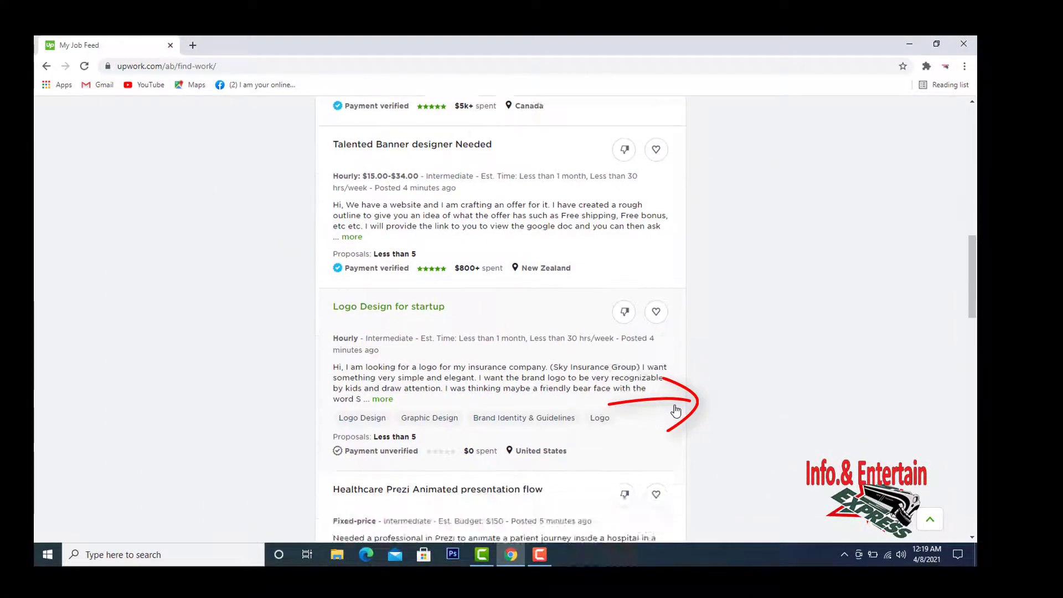
scroll(676, 409, "down", 5)
scroll(676, 409, "up", 11)
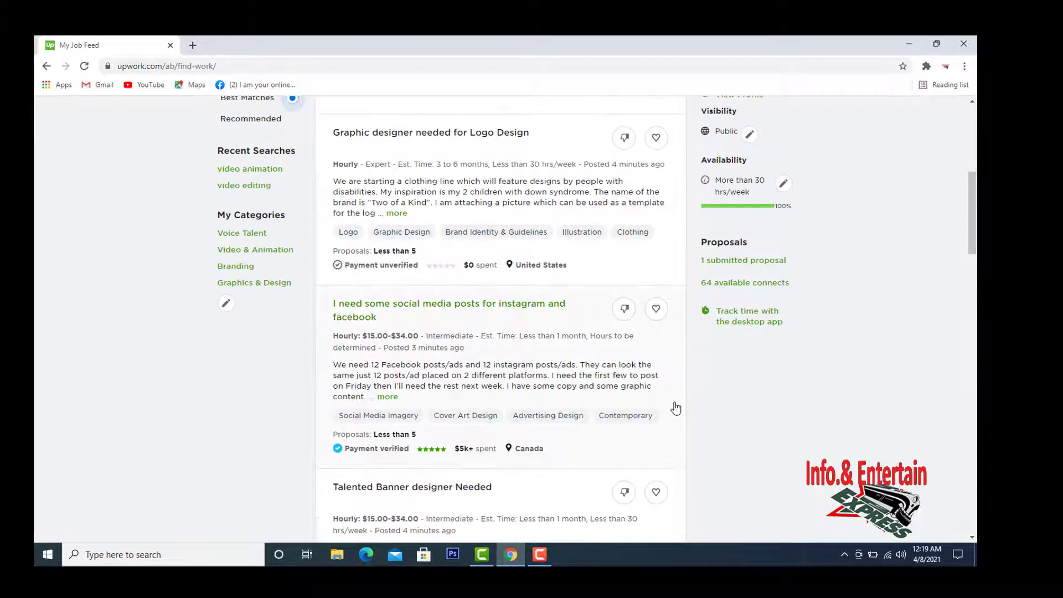
scroll(676, 408, "down", 10)
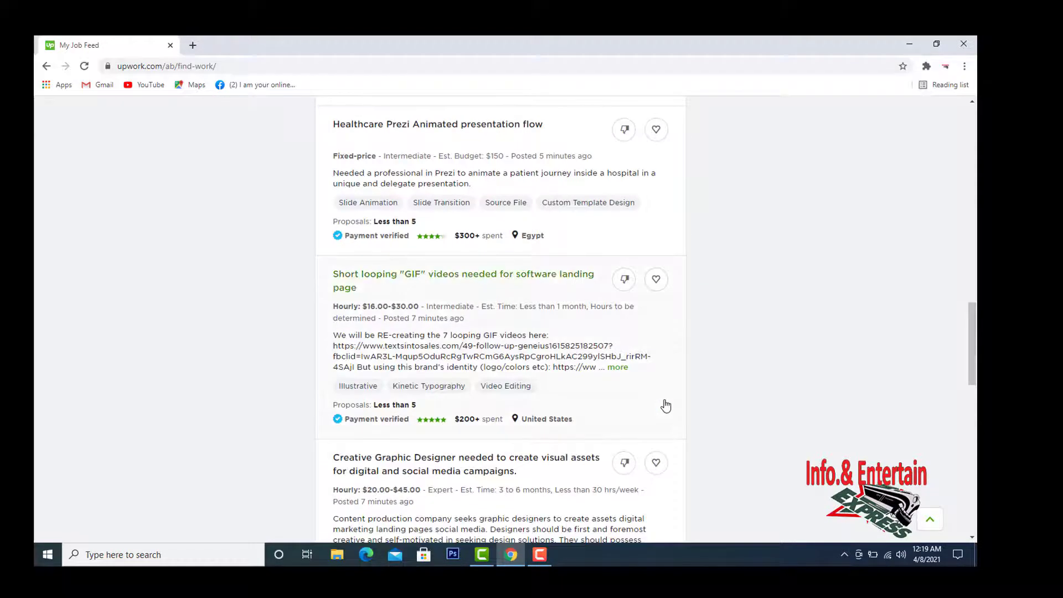
scroll(666, 407, "down", 3)
scroll(666, 406, "down", 5)
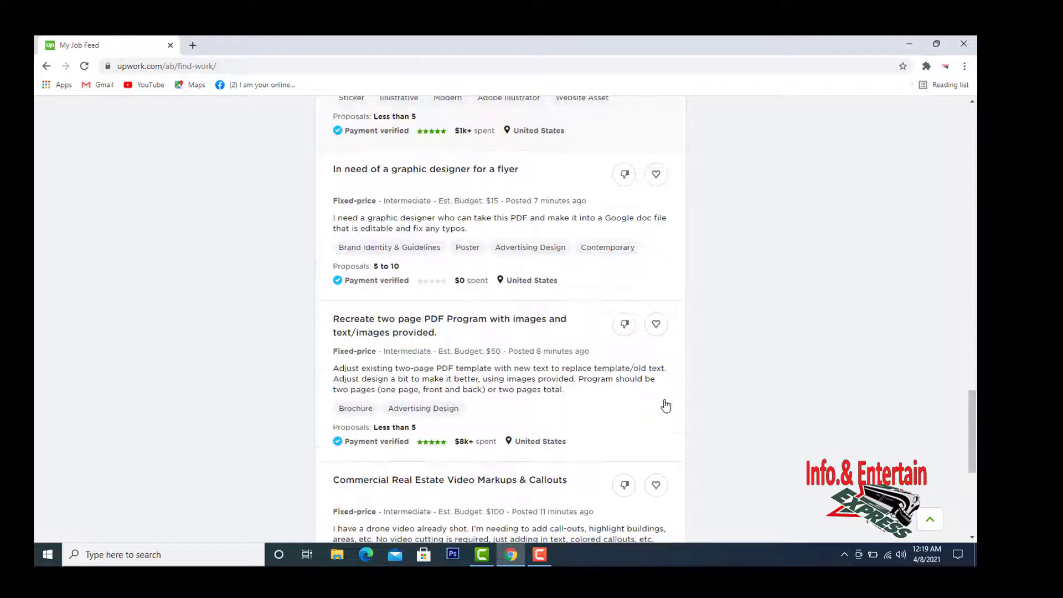
scroll(666, 407, "up", 9)
scroll(666, 407, "up", 15)
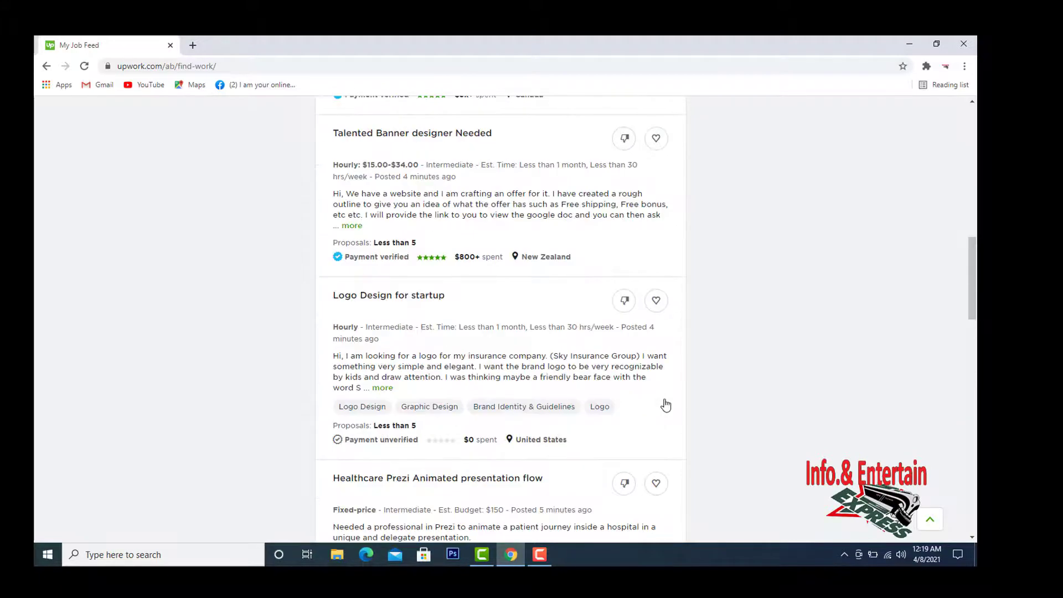
scroll(666, 406, "down", 8)
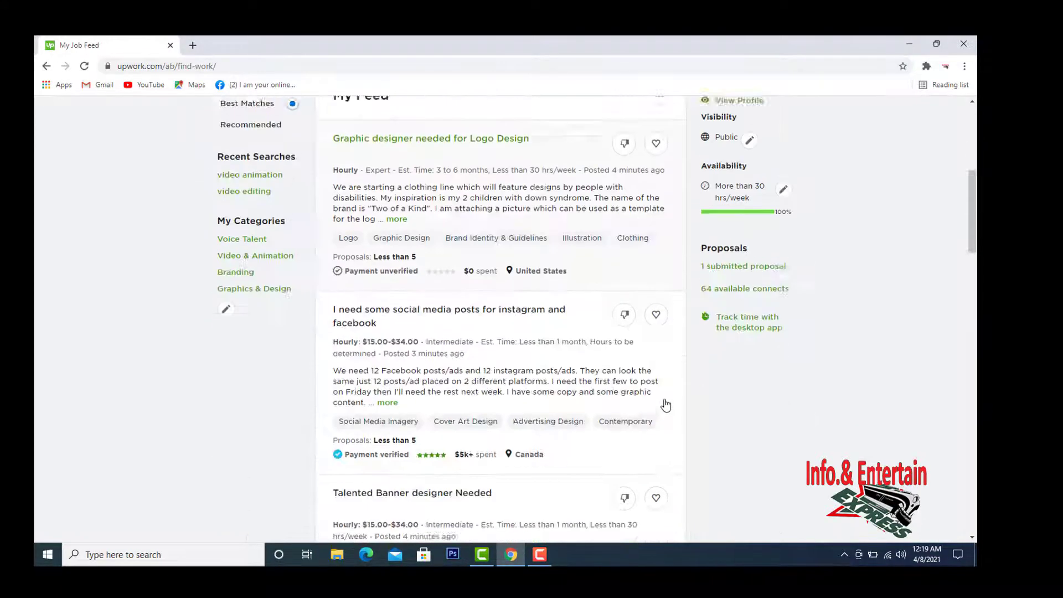
Open the Healthcare Prezi Animated presentation flow job and review its description, budget, required Connects, client information and skills.
scroll(665, 407, "down", 6)
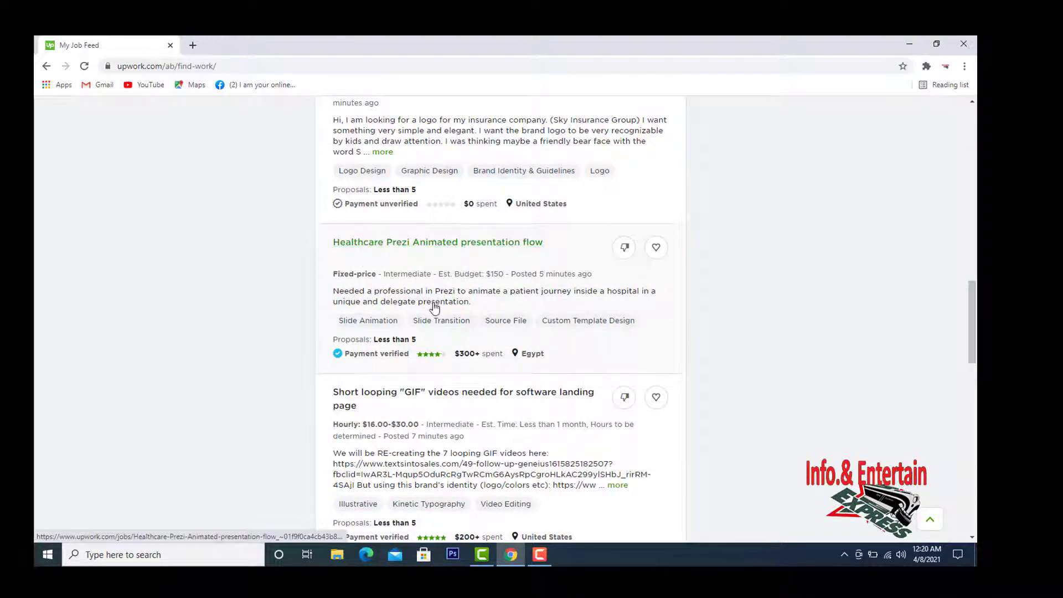
left_click(462, 248)
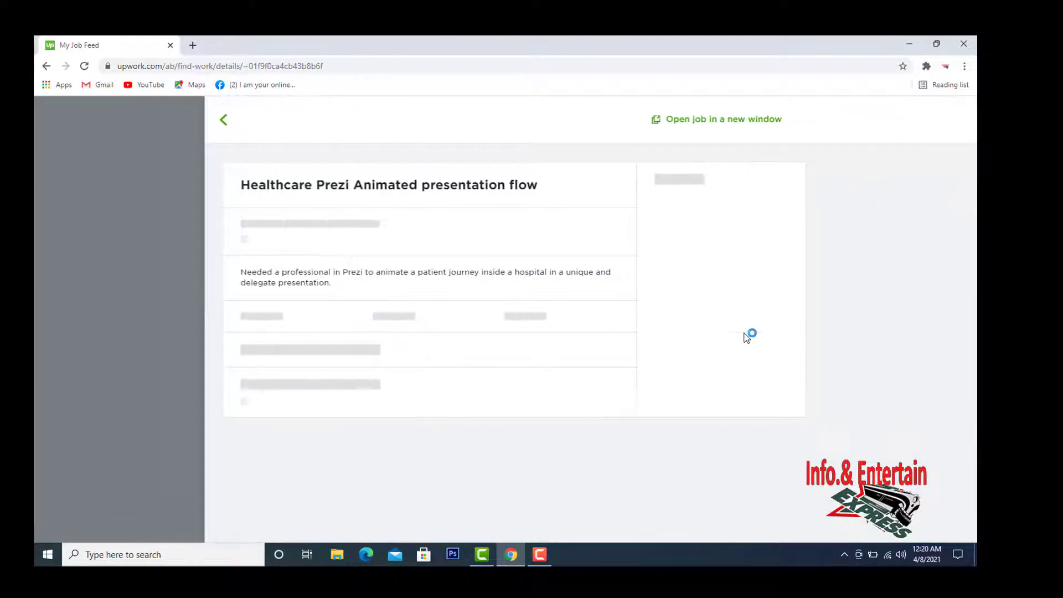
scroll(746, 337, "down", 4)
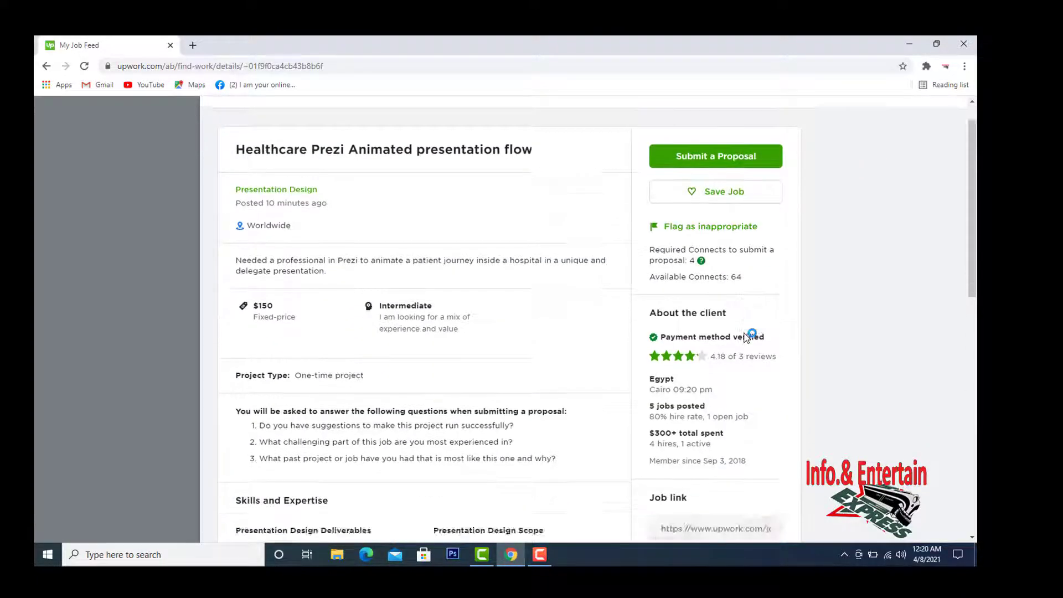
scroll(885, 418, "up", 3)
scroll(885, 417, "up", 1)
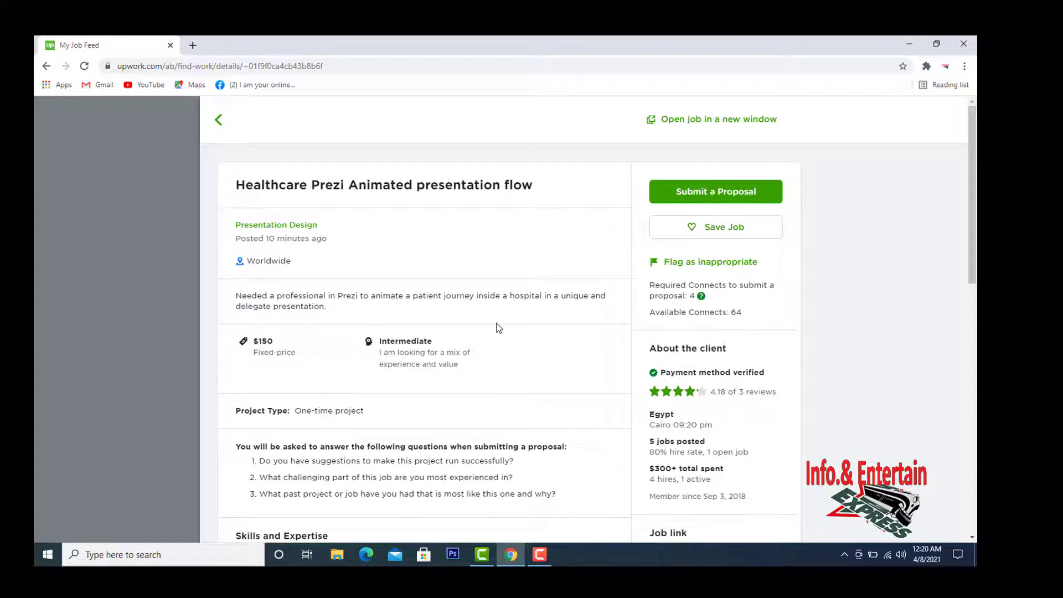
scroll(496, 326, "down", 4)
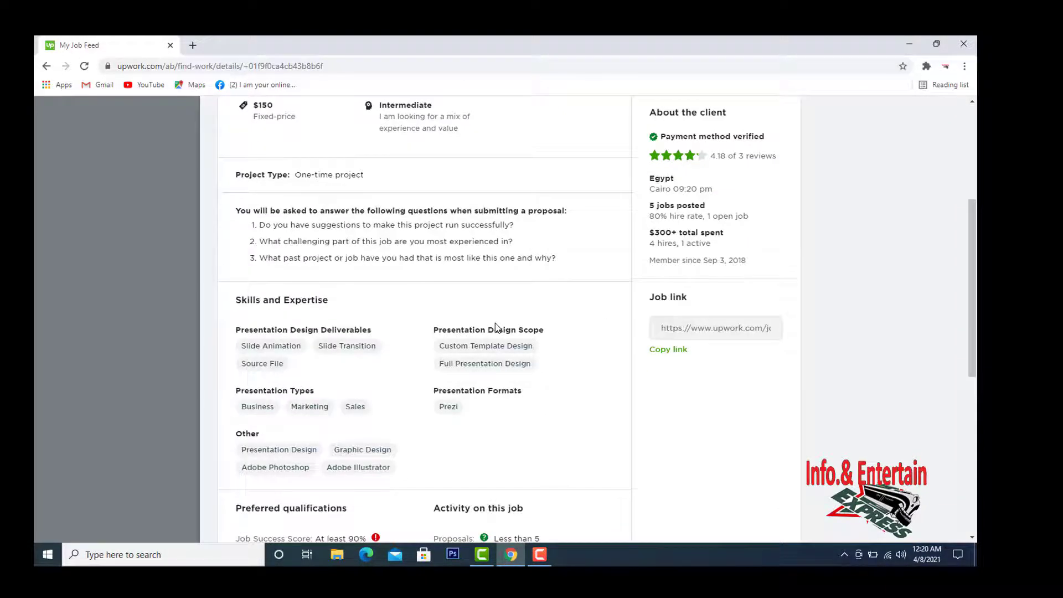
scroll(495, 323, "up", 4)
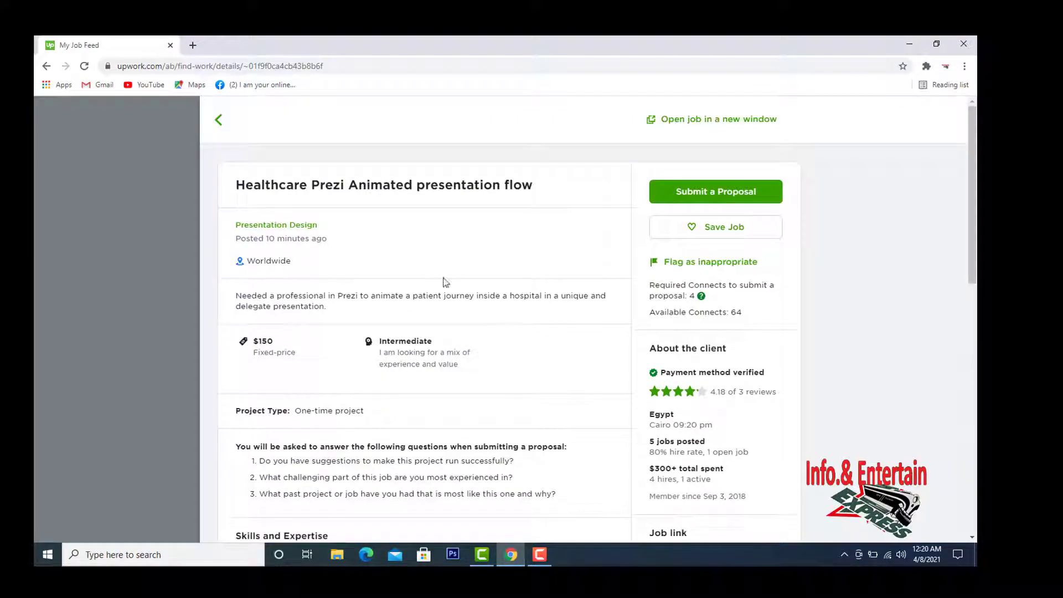
Open a blank browser tab, return to the Healthcare Prezi job and review its screening questions and required skills.
left_click(192, 46)
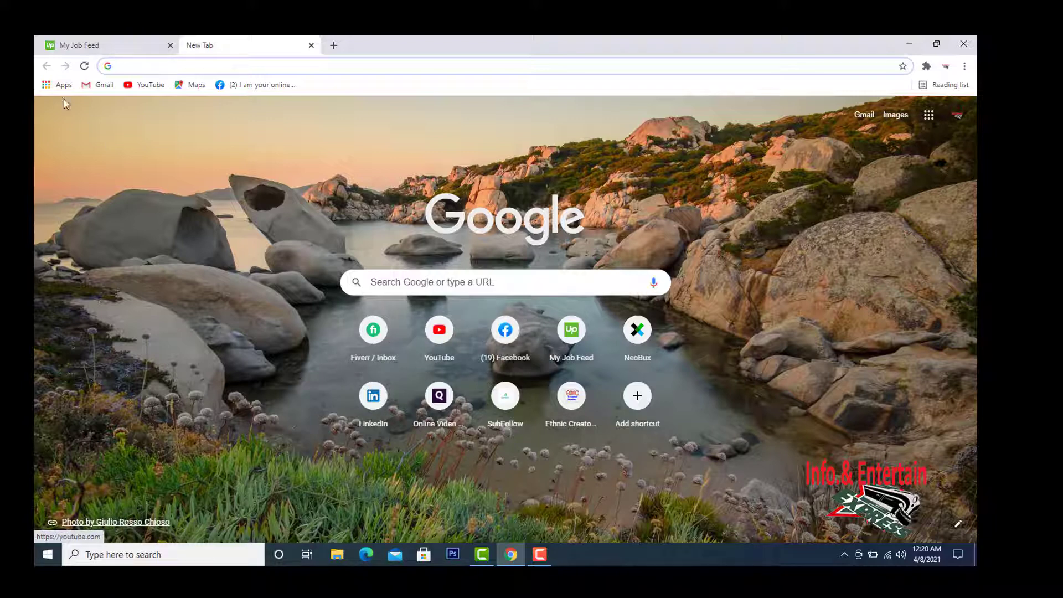
left_click(83, 45)
scroll(392, 390, "down", 4)
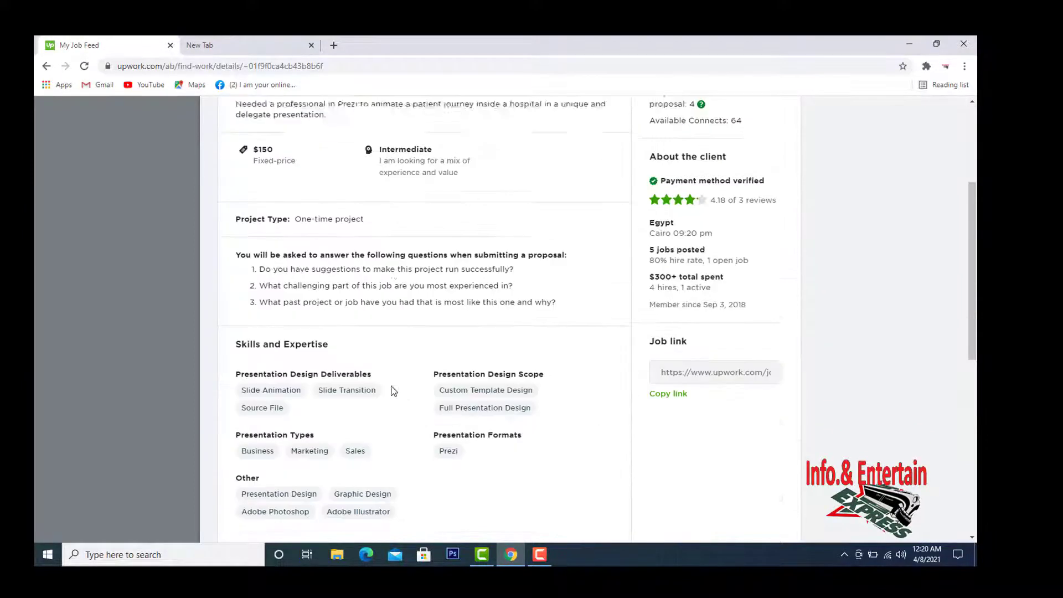
scroll(392, 388, "up", 3)
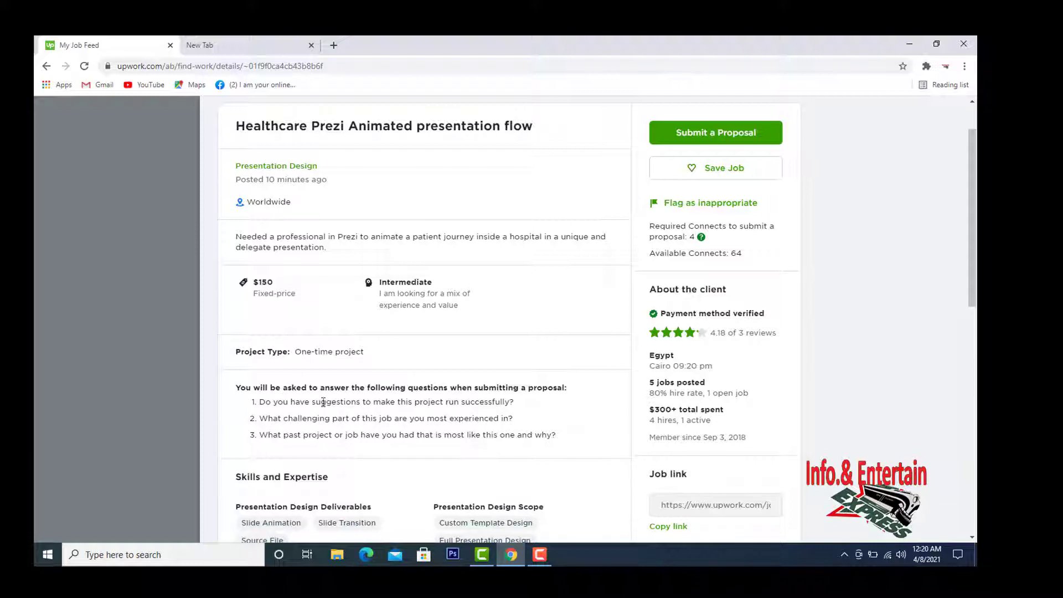
scroll(448, 403, "down", 1)
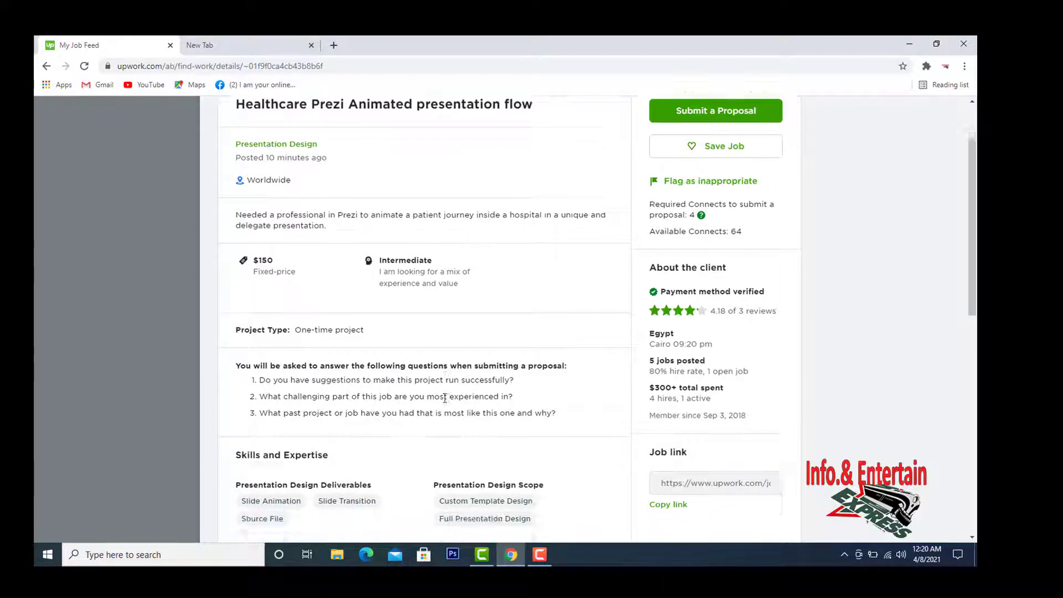
scroll(445, 398, "down", 2)
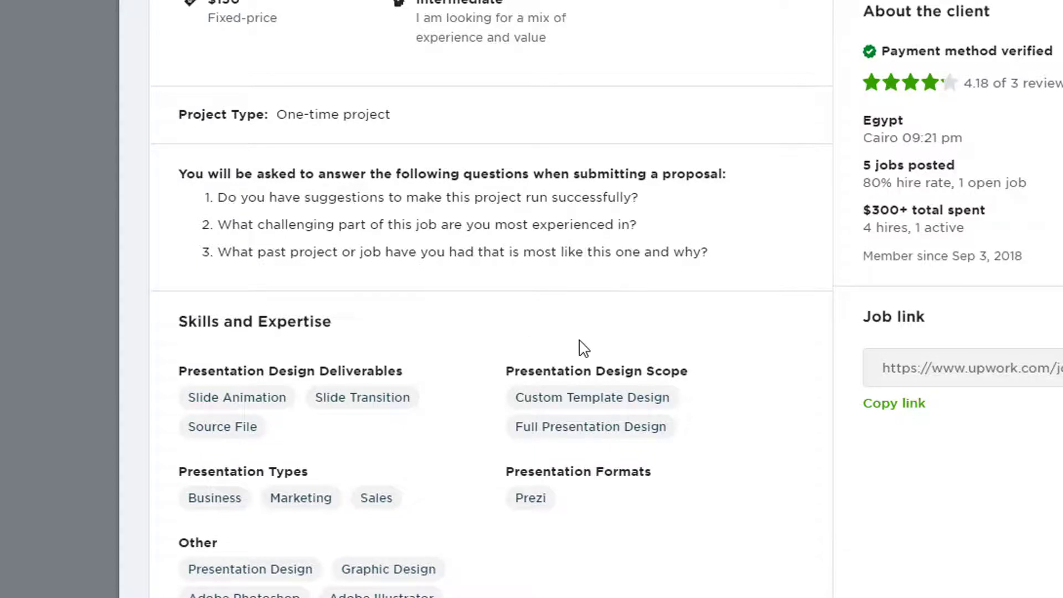
Highlight the Healthcare Prezi job's description and reread it alongside the budget, screening questions and skills.
scroll(578, 344, "up", 5)
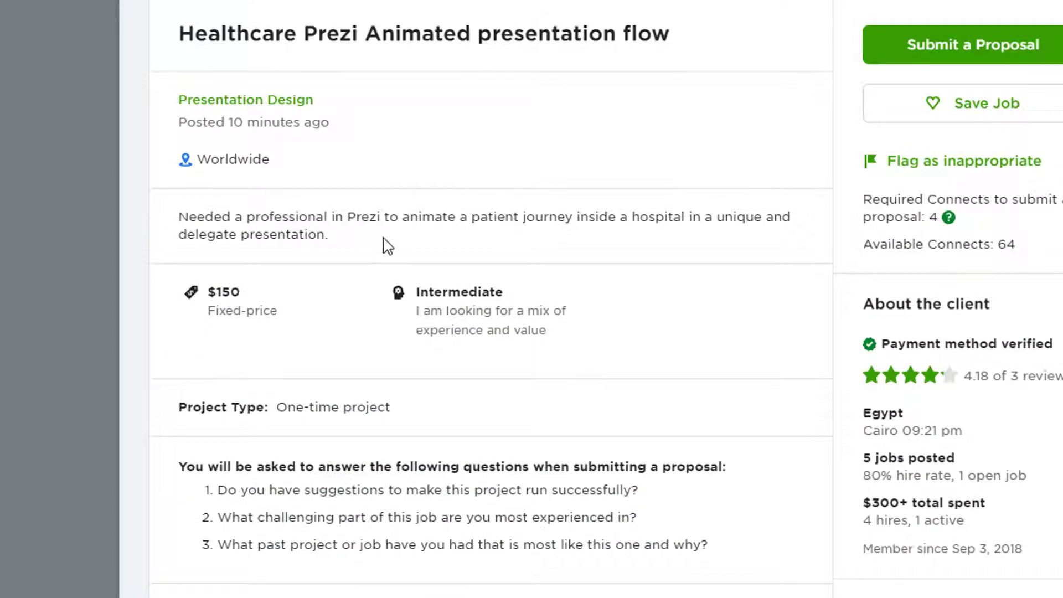
left_click_drag(342, 235, 178, 216)
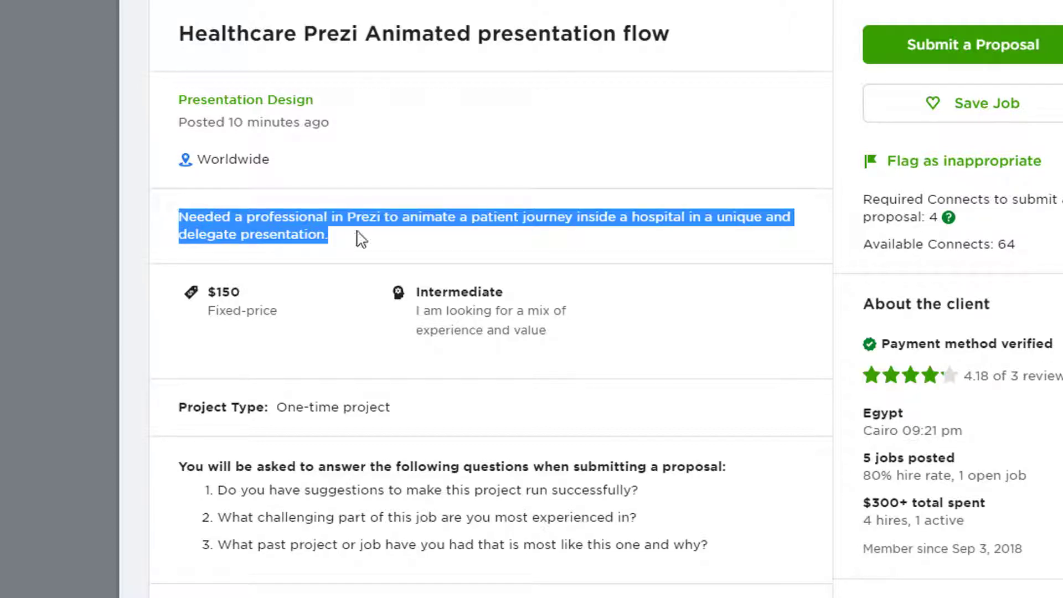
scroll(401, 213, "down", 7)
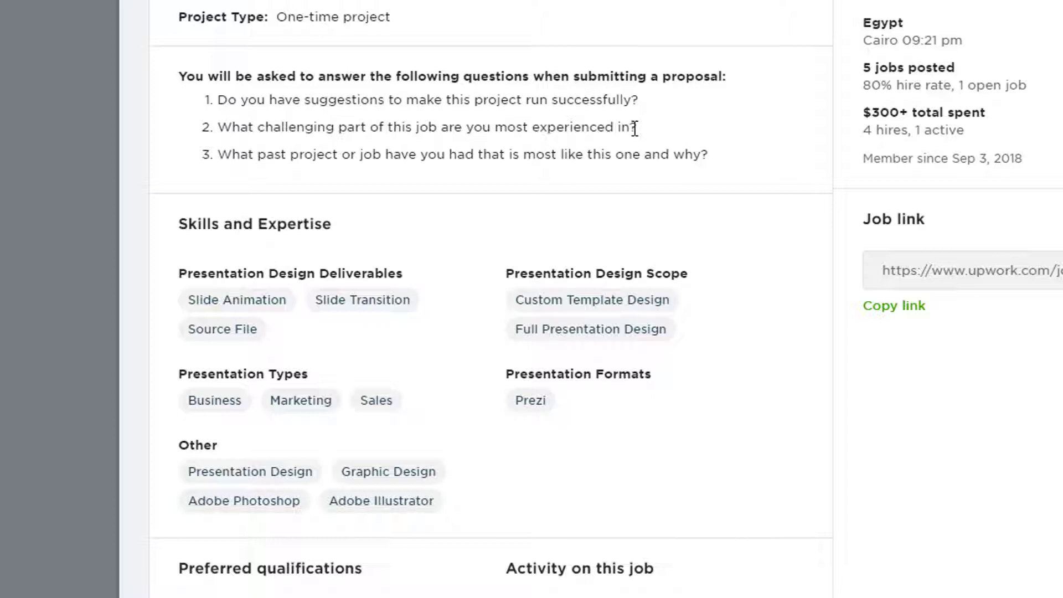
scroll(513, 22, "up", 6)
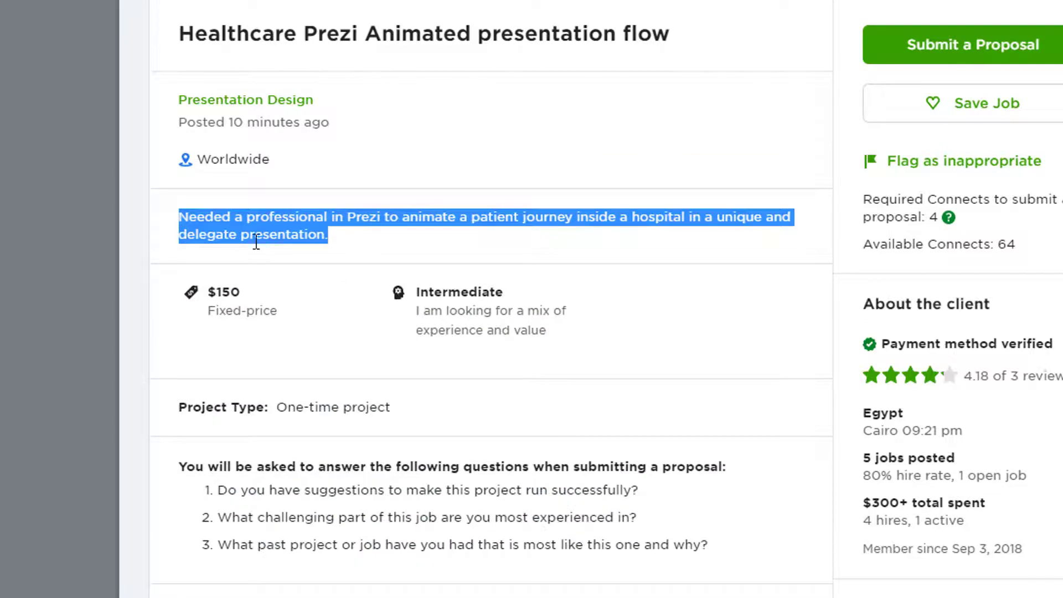
scroll(257, 242, "down", 5)
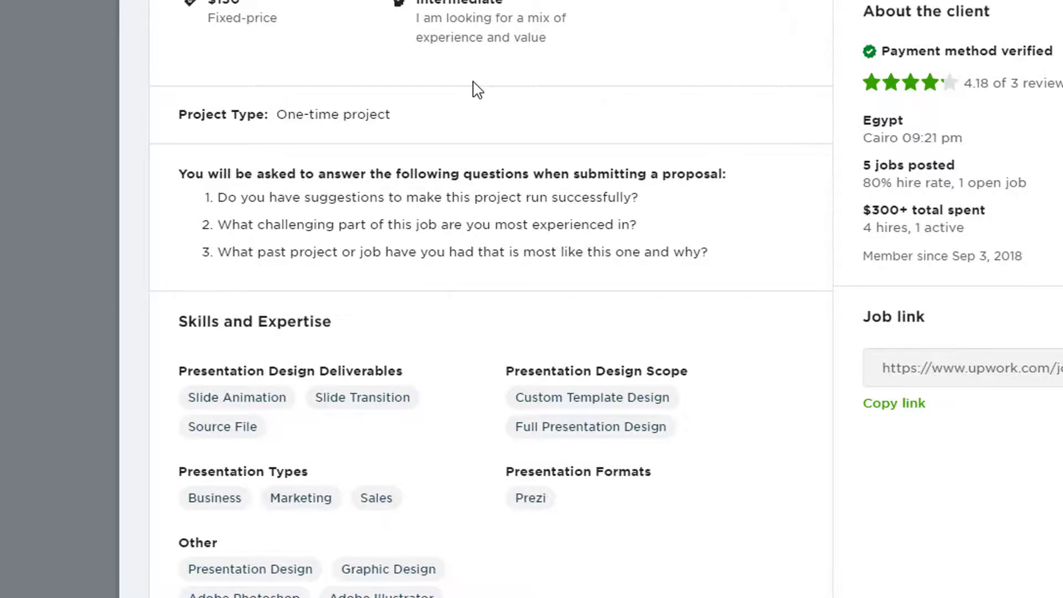
scroll(477, 89, "up", 5)
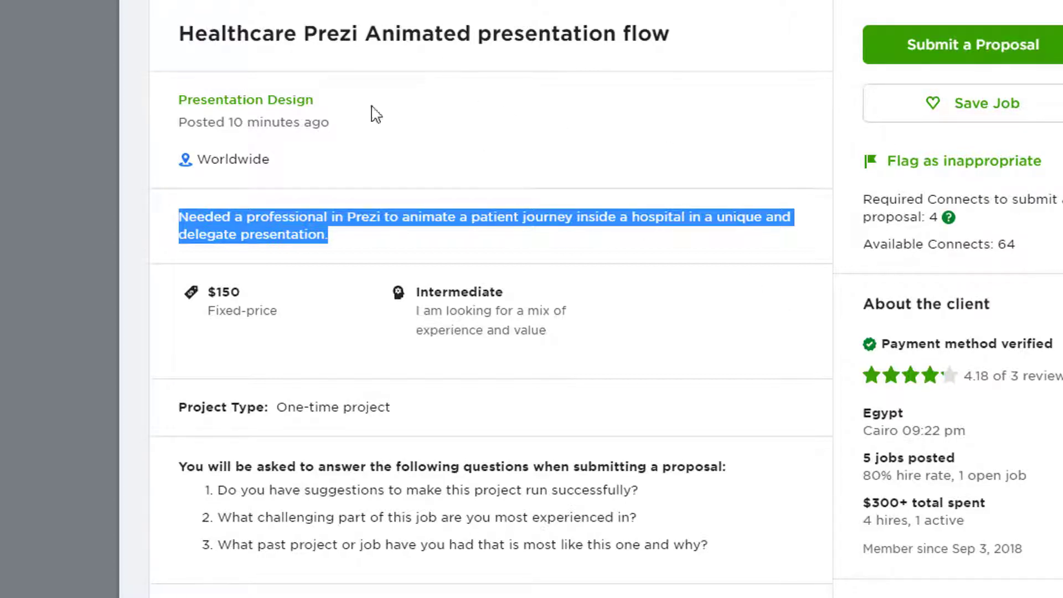
Start a proposal for the Healthcare Prezi job and propose with the General profile.
left_click(964, 48)
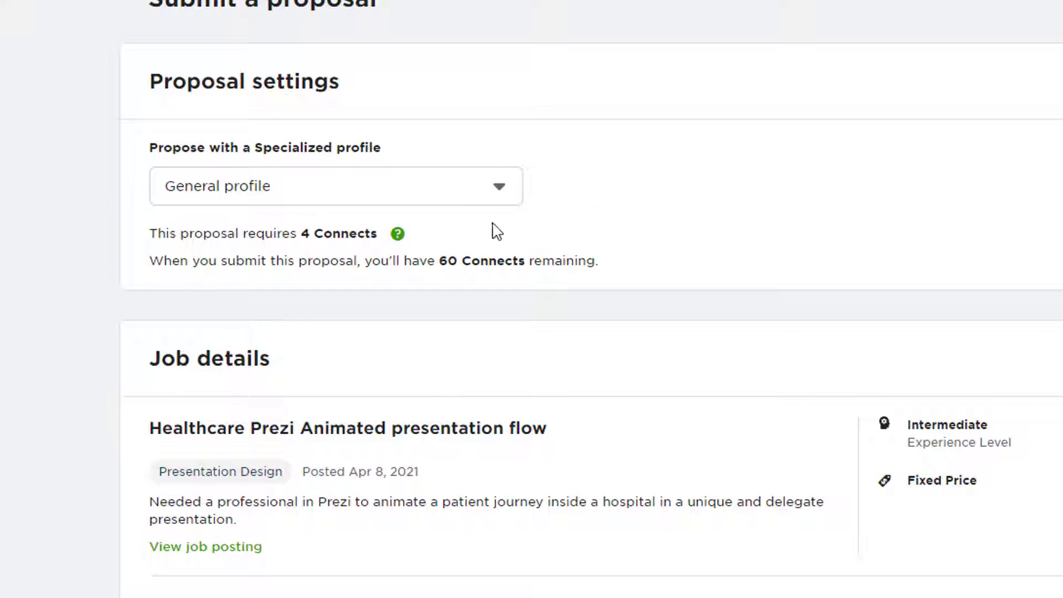
left_click(501, 197)
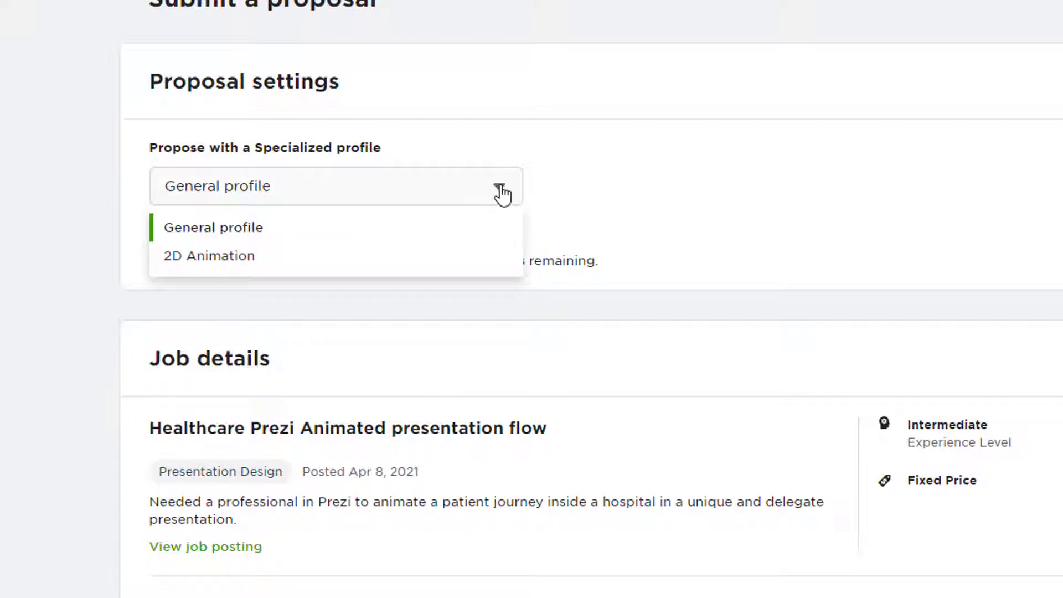
left_click(387, 235)
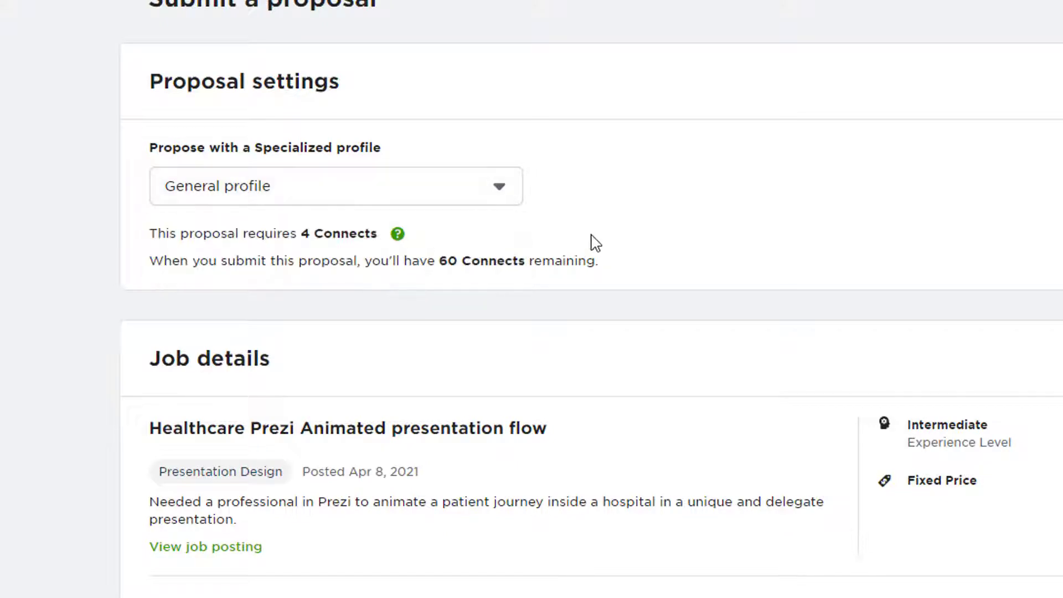
Examine the proposal's Connects requirement, job details, and skills and expertise.
scroll(839, 200, "down", 7)
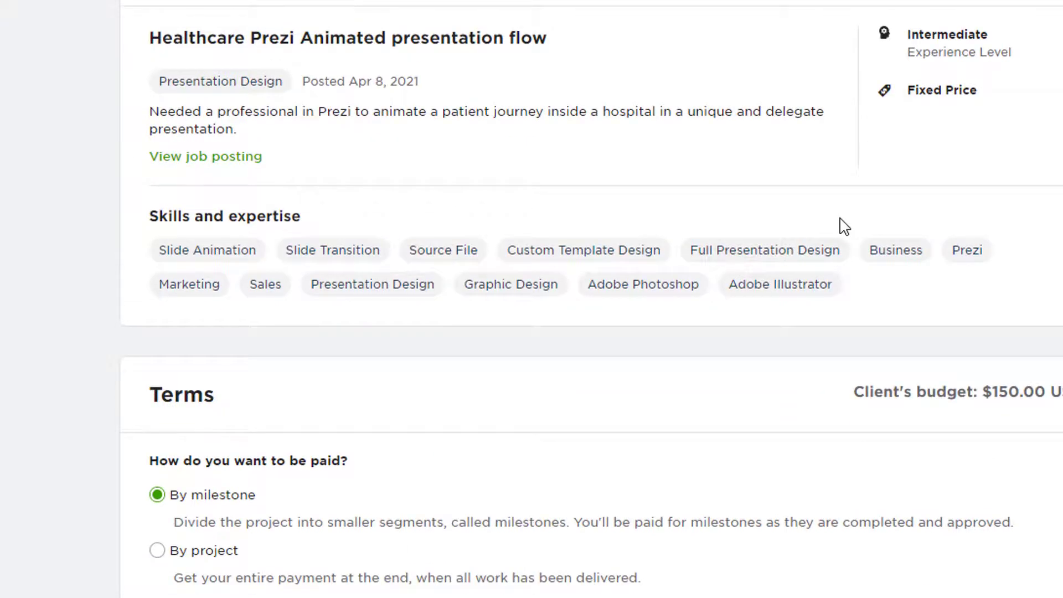
scroll(839, 227, "up", 7)
scroll(572, 211, "down", 9)
scroll(575, 210, "up", 4)
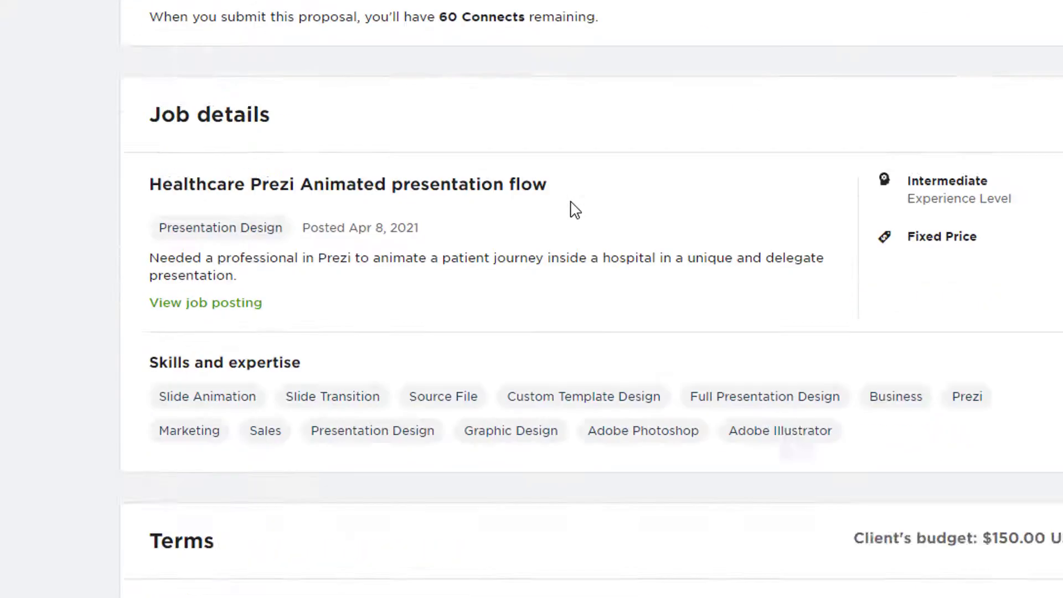
scroll(575, 210, "up", 3)
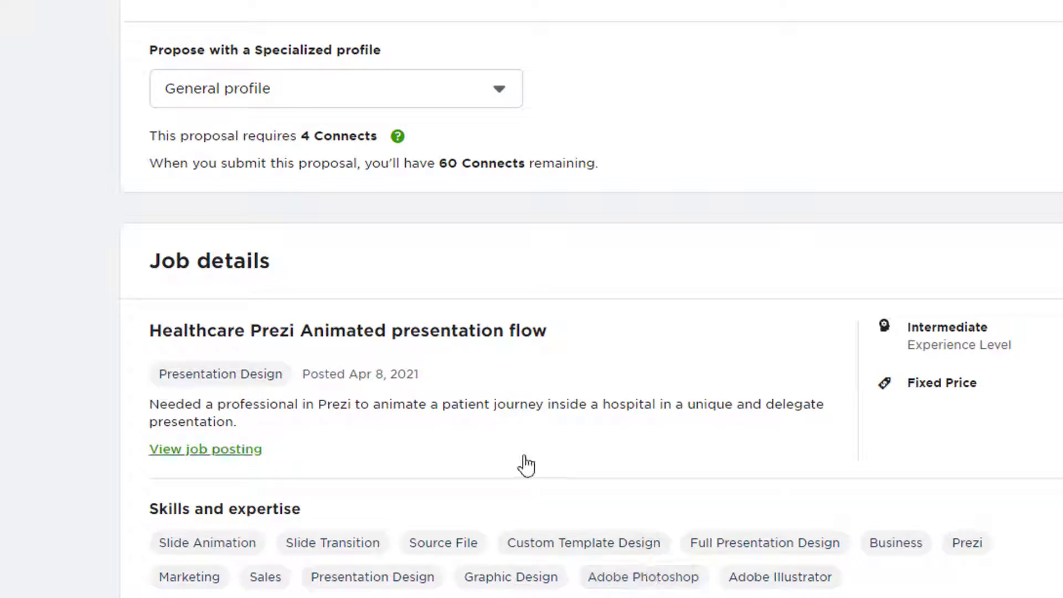
scroll(531, 509, "down", 7)
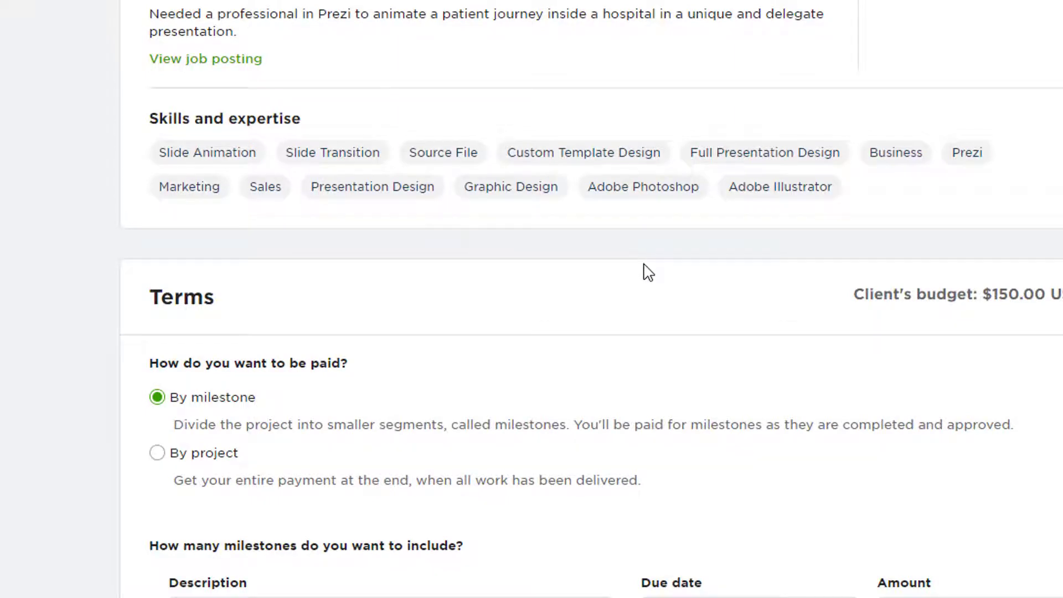
scroll(648, 272, "up", 5)
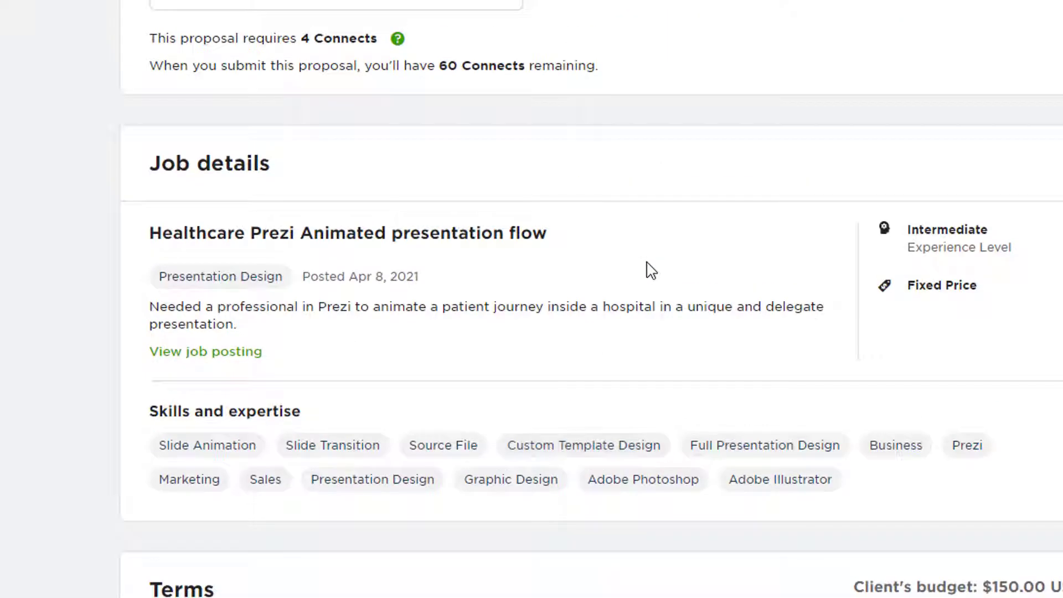
scroll(648, 272, "up", 4)
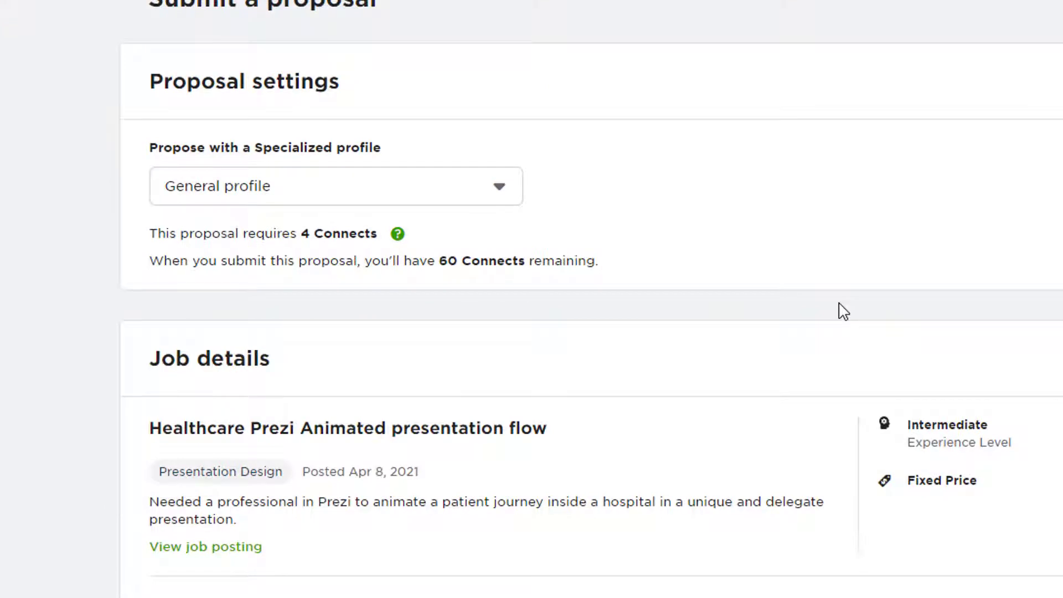
Review the proposal's terms, including the client's budget, the milestone and project payment options, and the milestone fields.
scroll(843, 310, "down", 5)
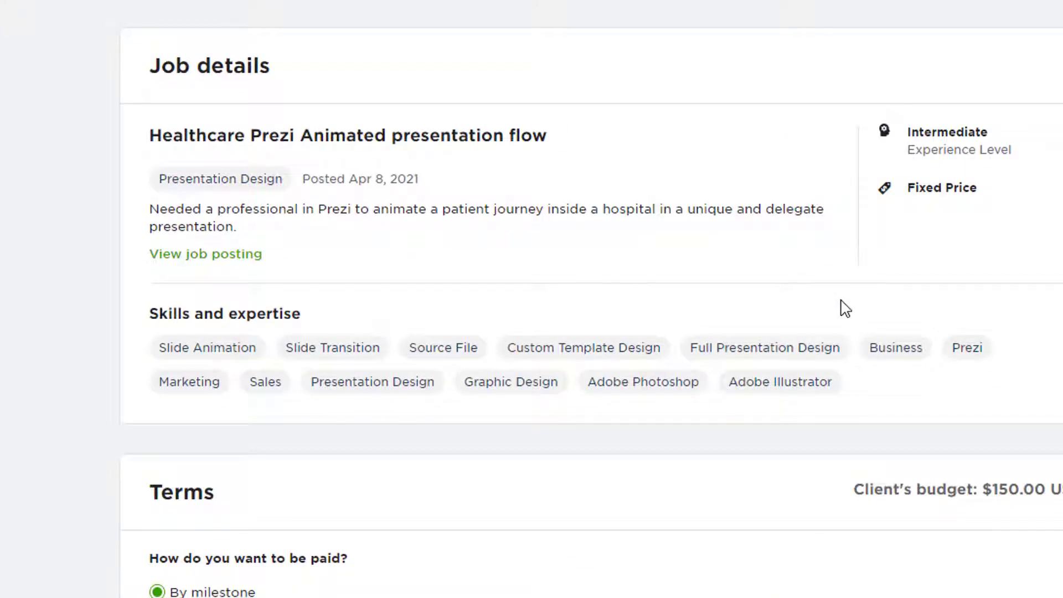
scroll(845, 308, "down", 7)
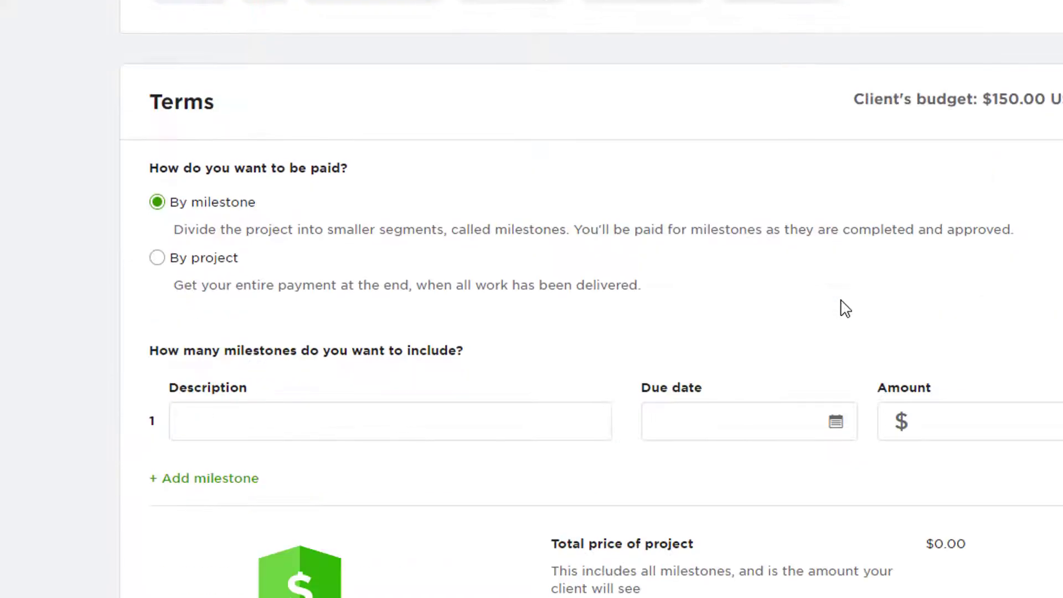
scroll(845, 308, "down", 5)
scroll(842, 306, "up", 17)
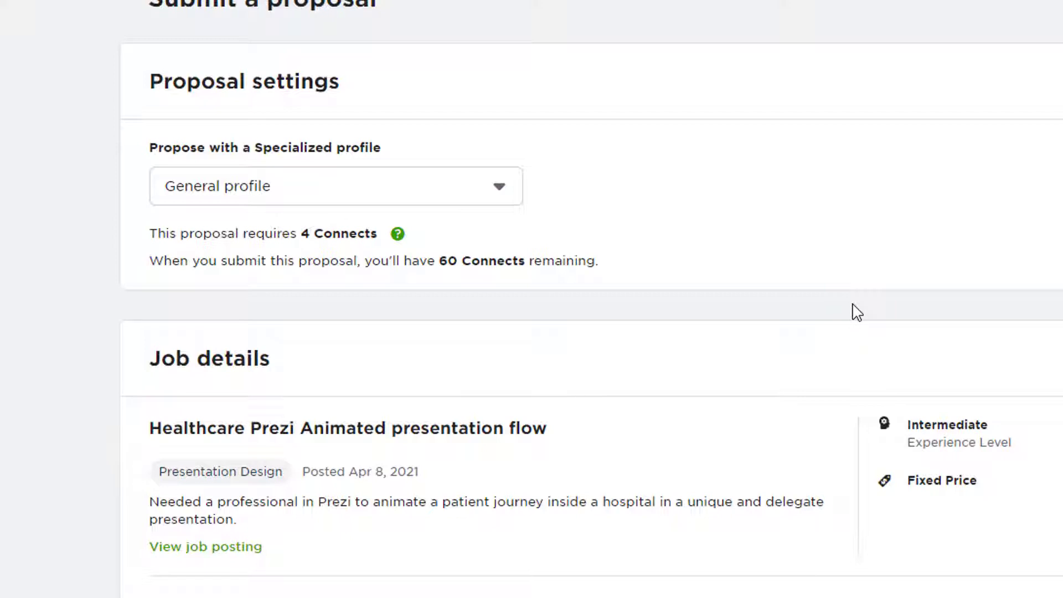
scroll(844, 421, "down", 7)
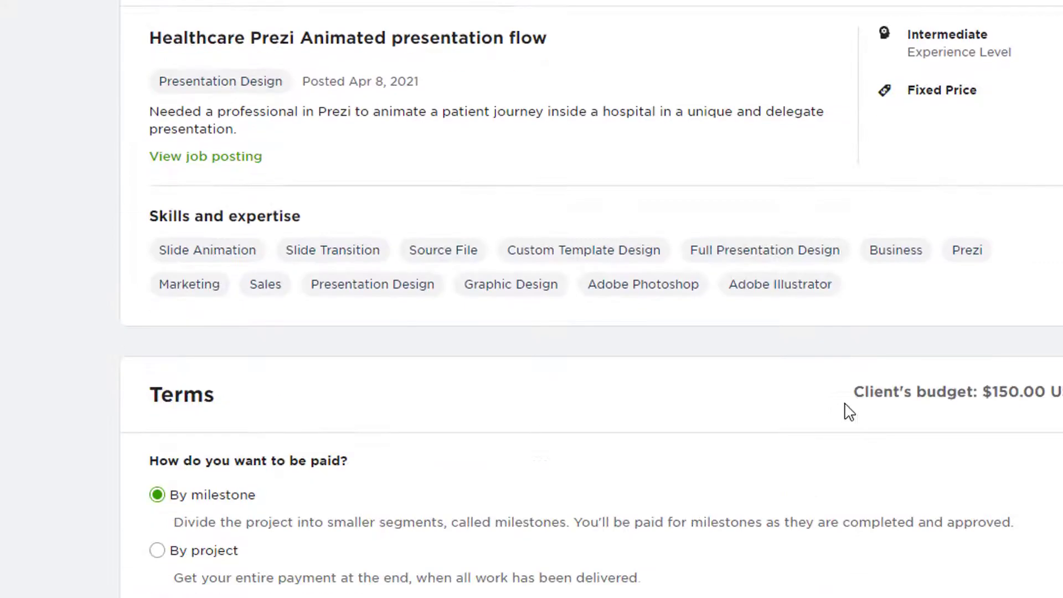
scroll(563, 460, "down", 5)
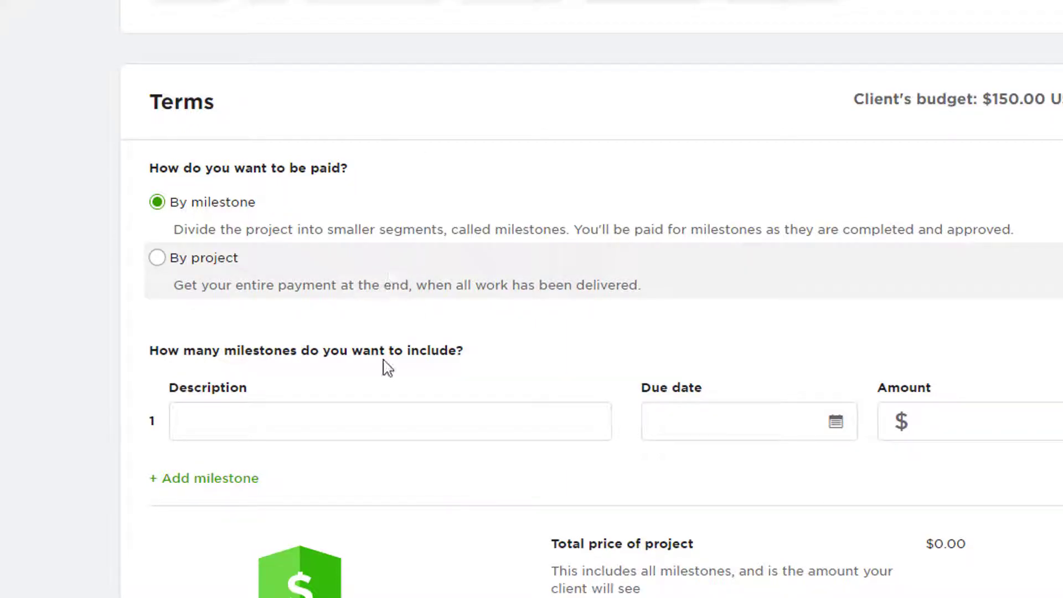
left_click(241, 434)
left_click(241, 435)
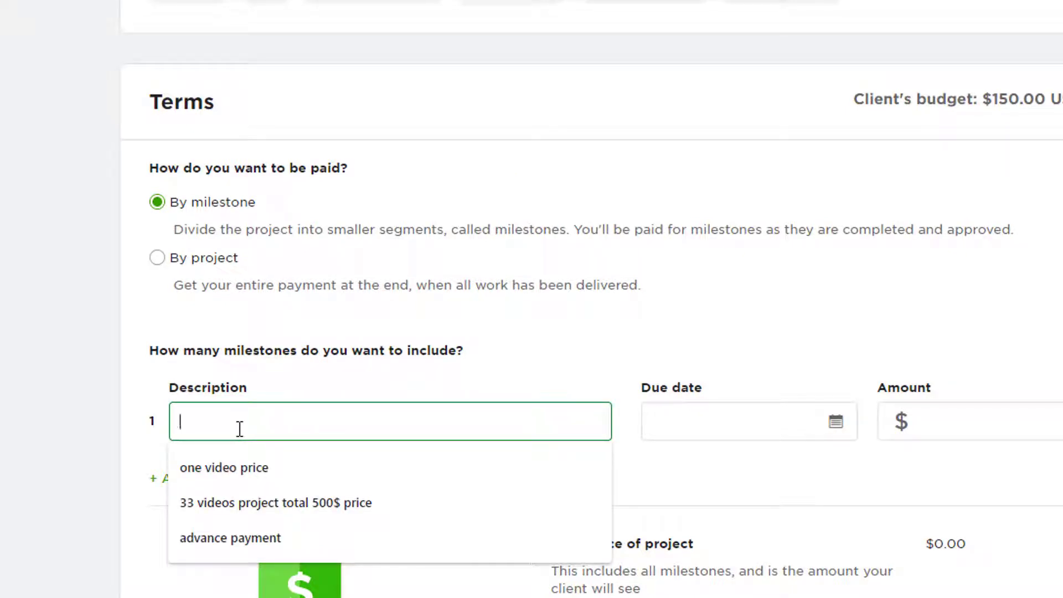
type("a")
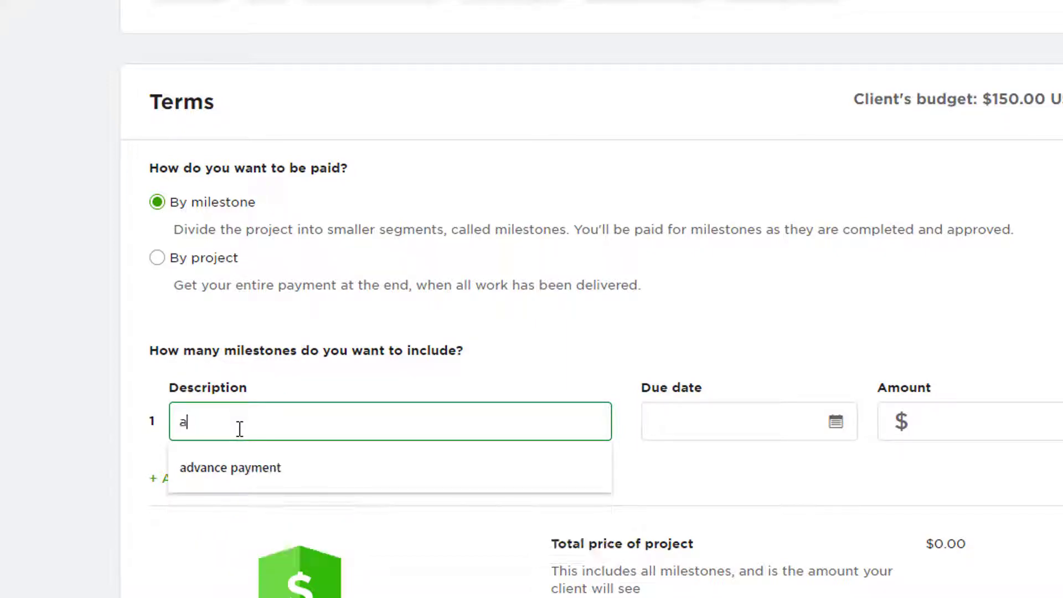
type("dvance")
key("BackSpace")
key("BackSpace")
key("BackSpace")
key("BackSpace")
key("BackSpace")
key("BackSpace")
key("BackSpace")
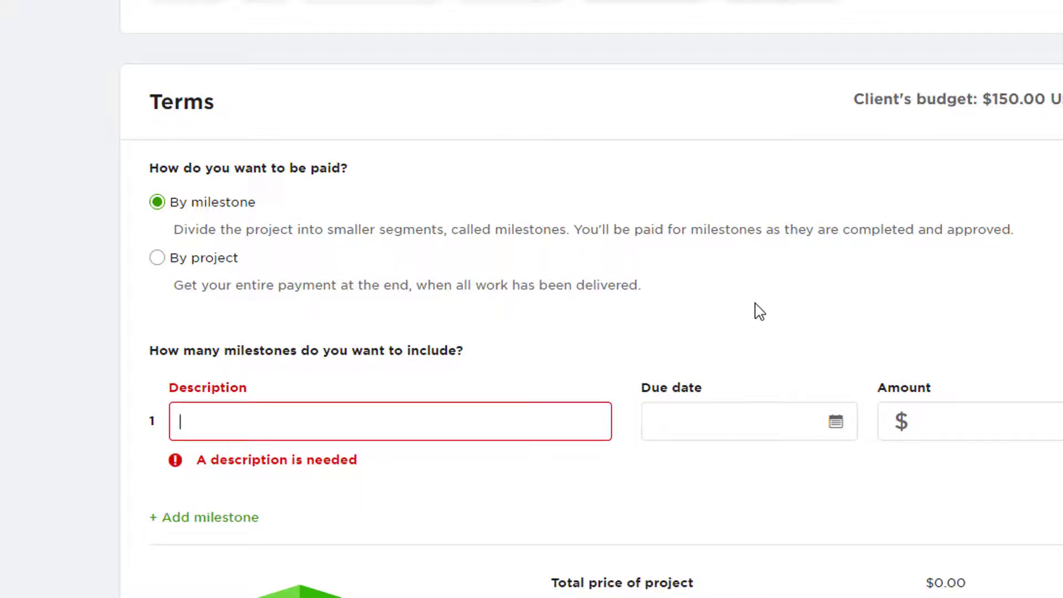
Try the By project payment option and inspect the bid, Upwork service fee and estimated amount received.
left_click(165, 264)
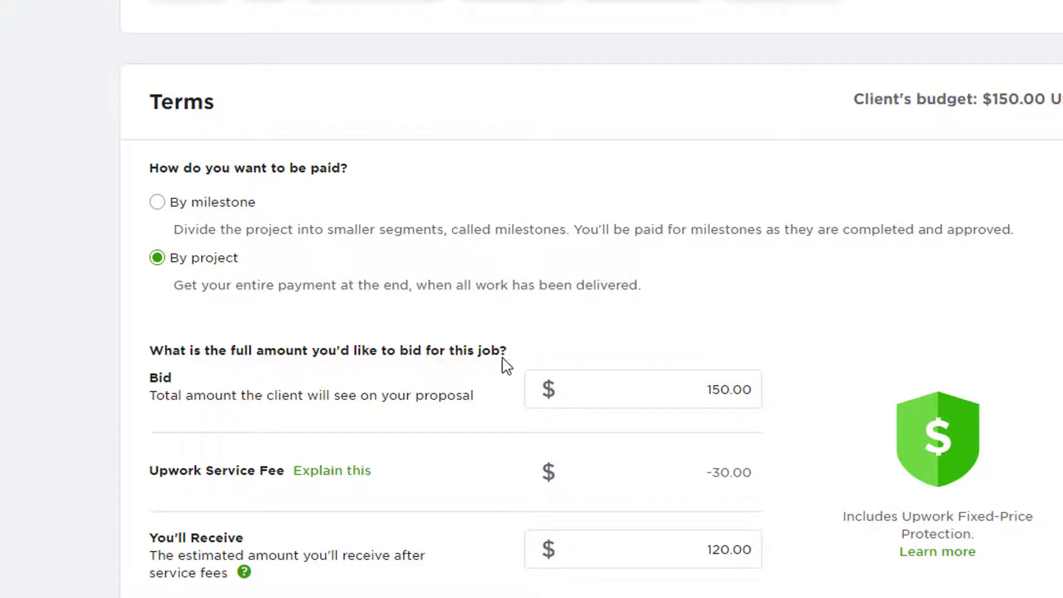
left_click(708, 398)
left_click(677, 488)
scroll(724, 496, "down", 2)
left_click(725, 469)
left_click(593, 532)
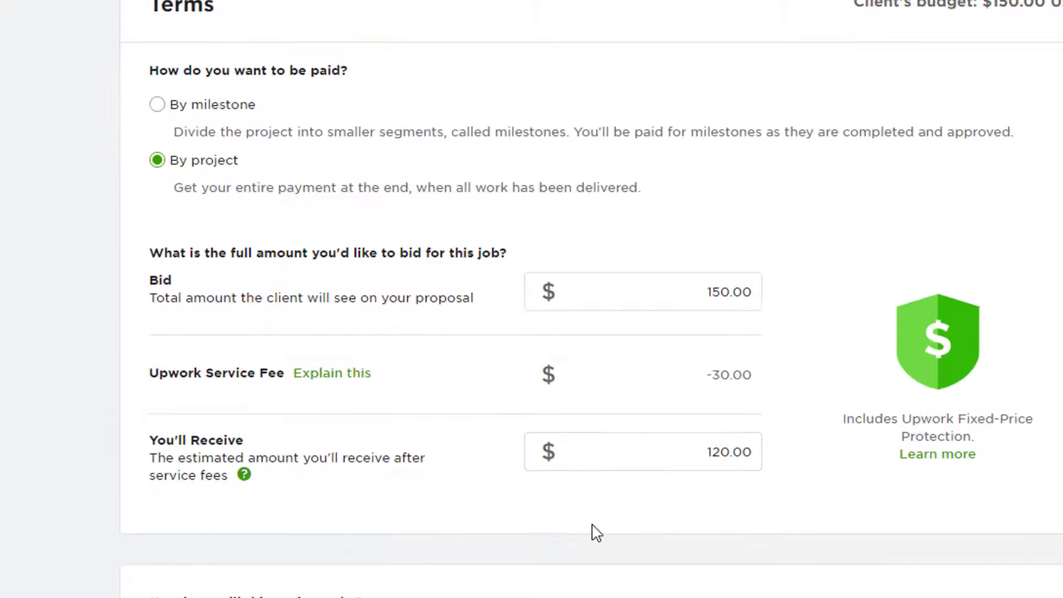
Set the project duration to Less than 1 month.
scroll(593, 529, "down", 7)
left_click(594, 527)
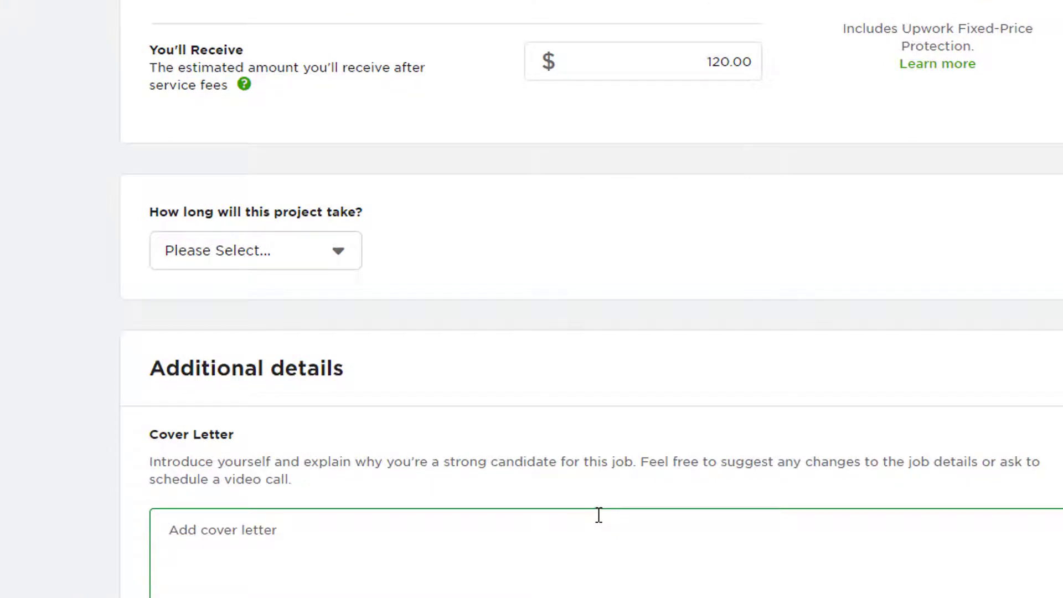
left_click(339, 261)
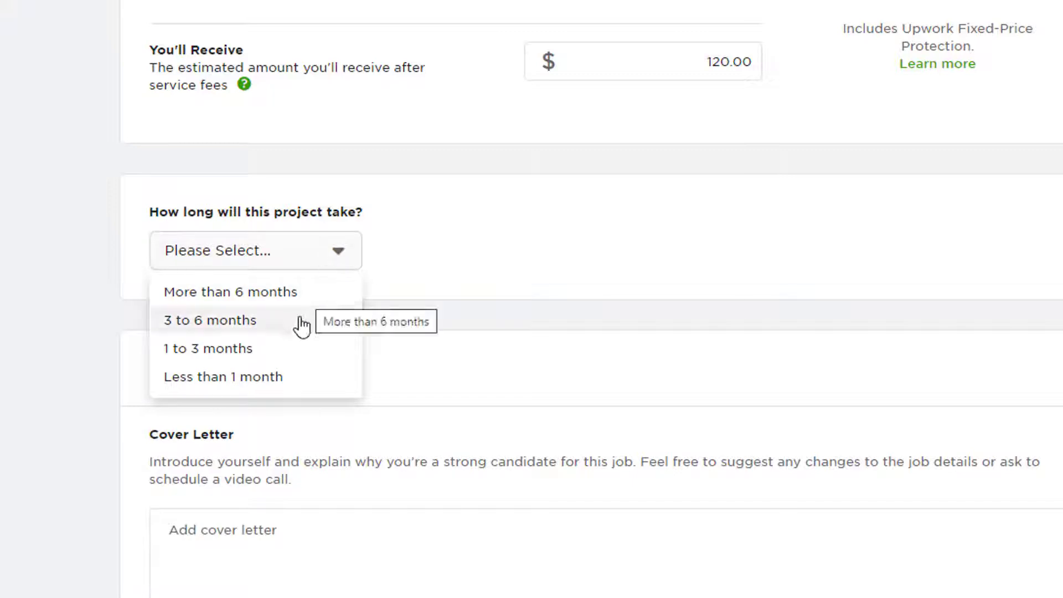
left_click(291, 382)
Choose payment by milestone in the proposal terms and describe the first milestone as "advance payment".
scroll(612, 416, "up", 10)
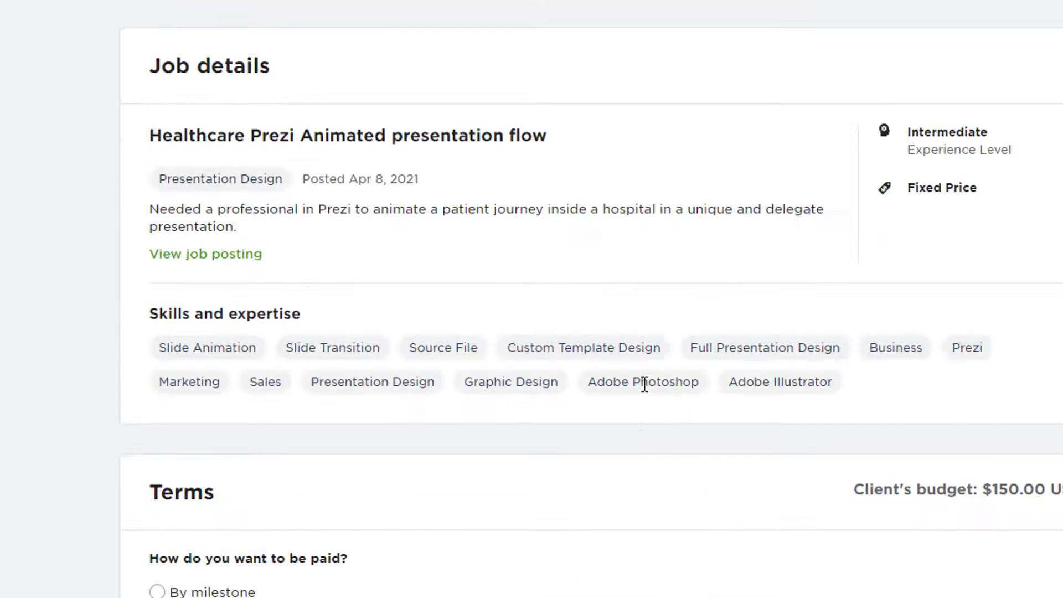
scroll(641, 382, "down", 4)
scroll(646, 392, "down", 2)
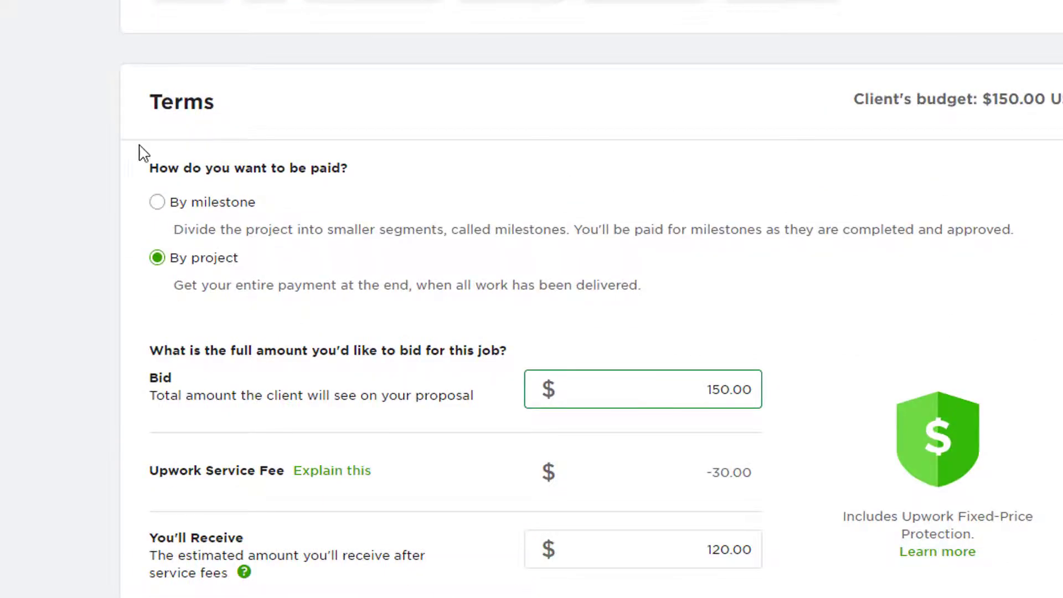
left_click(162, 202)
left_click(269, 418)
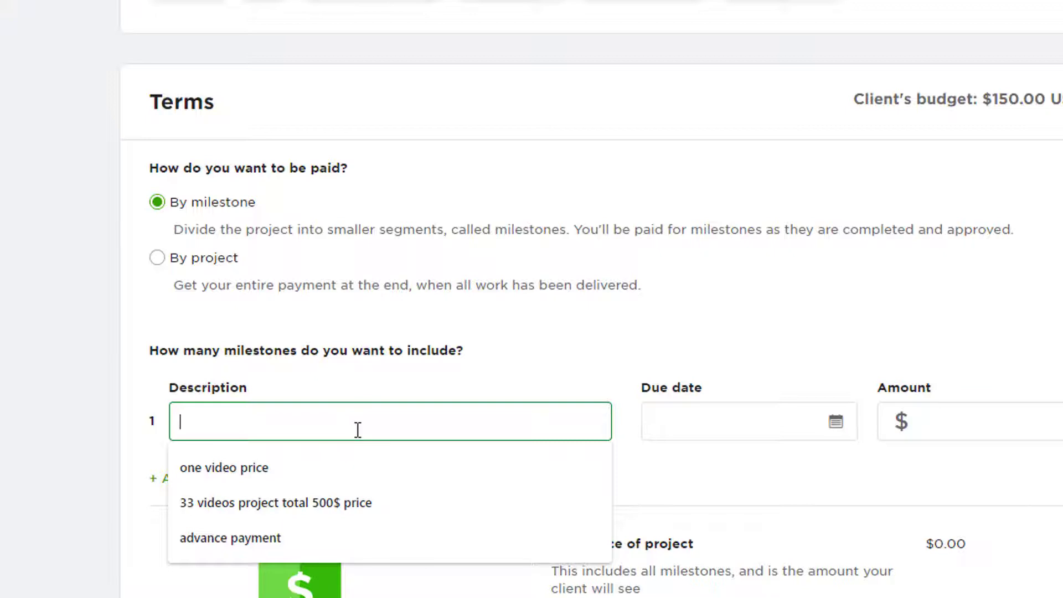
key("Down")
left_click(290, 540)
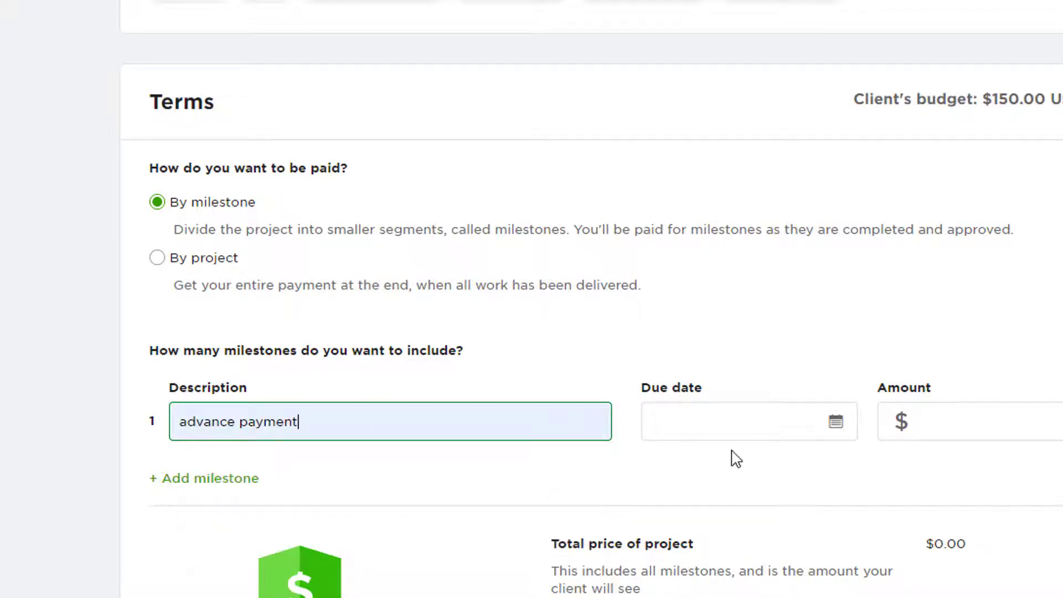
Set the advance payment milestone's due date to 2021-04-13.
left_click(703, 425)
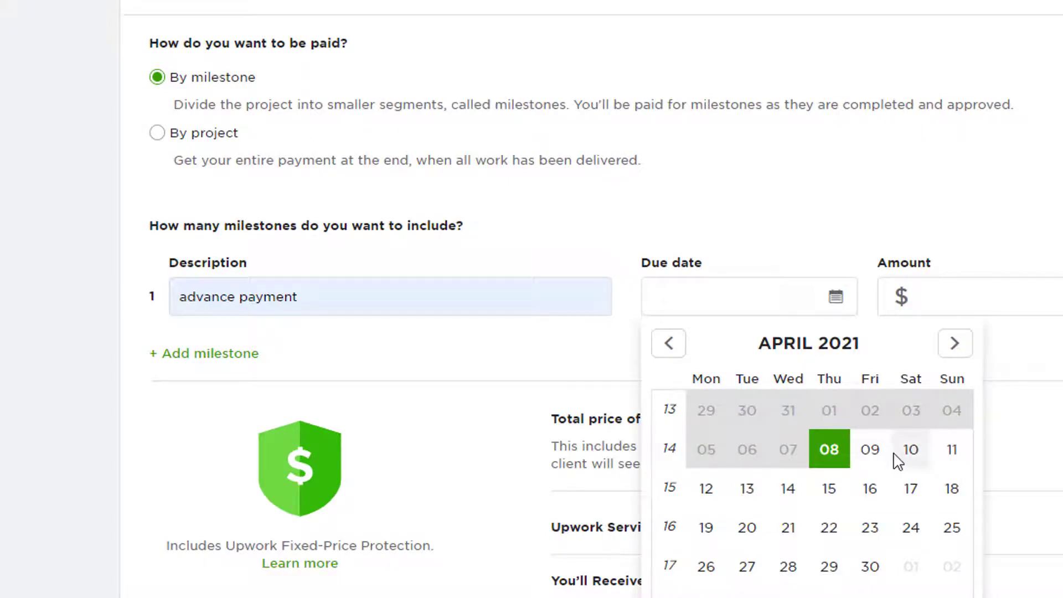
left_click(911, 451)
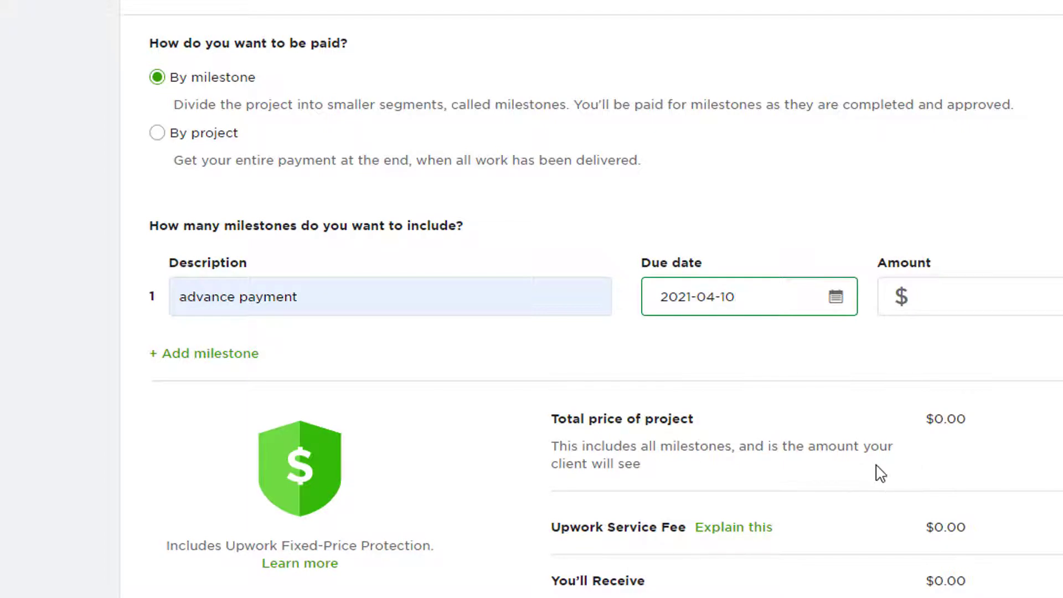
left_click(837, 299)
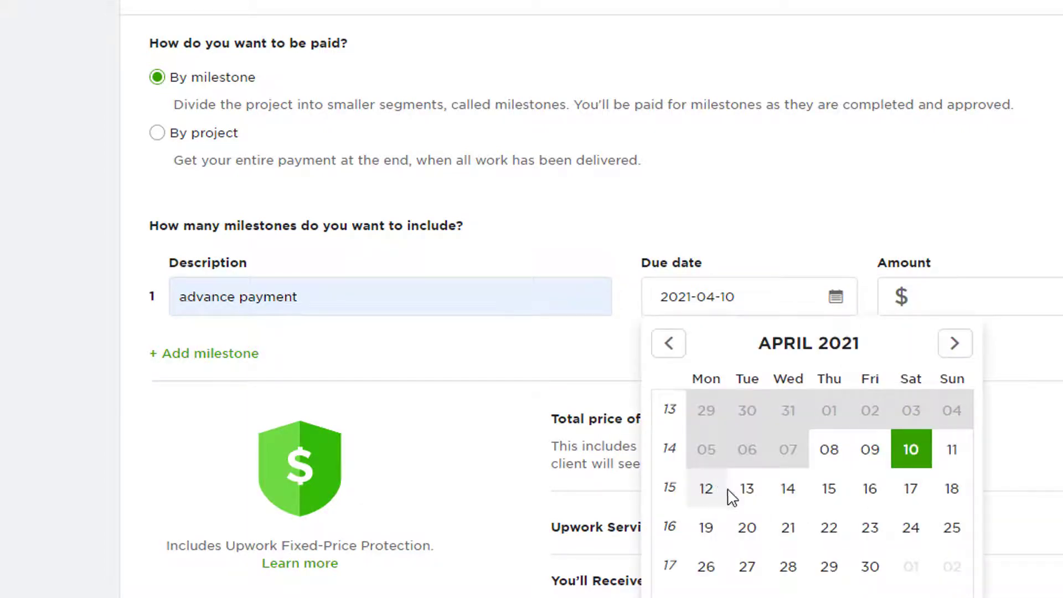
left_click(748, 489)
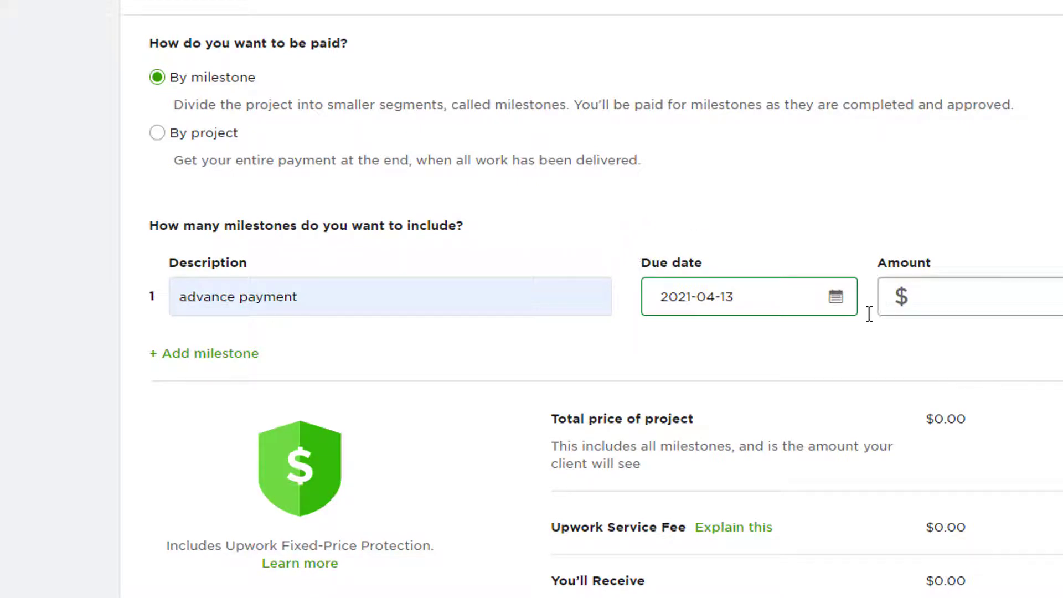
Set the advance payment milestone's amount to $50.
left_click(934, 299)
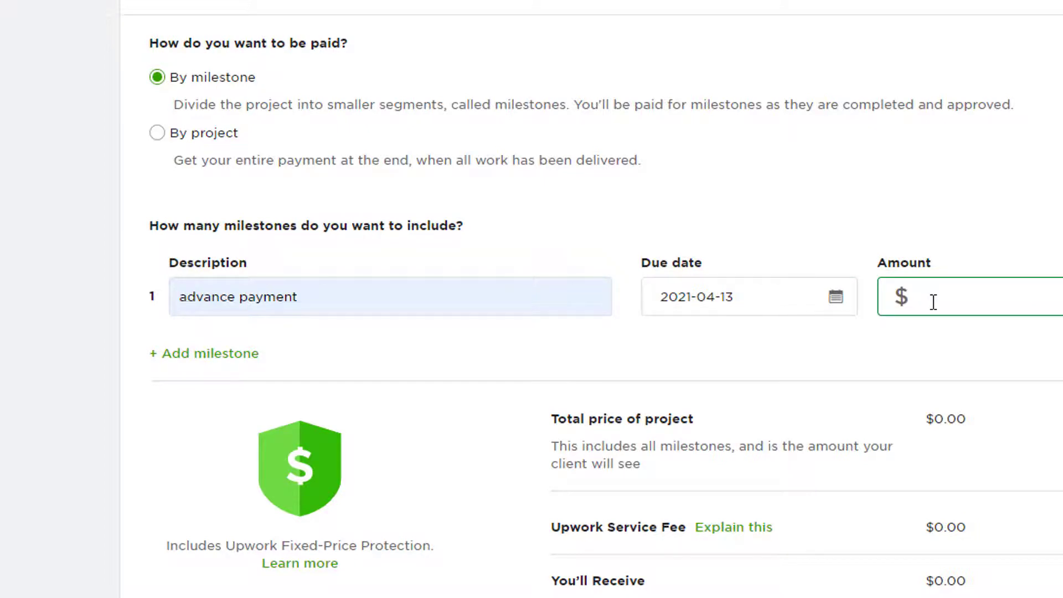
type("50")
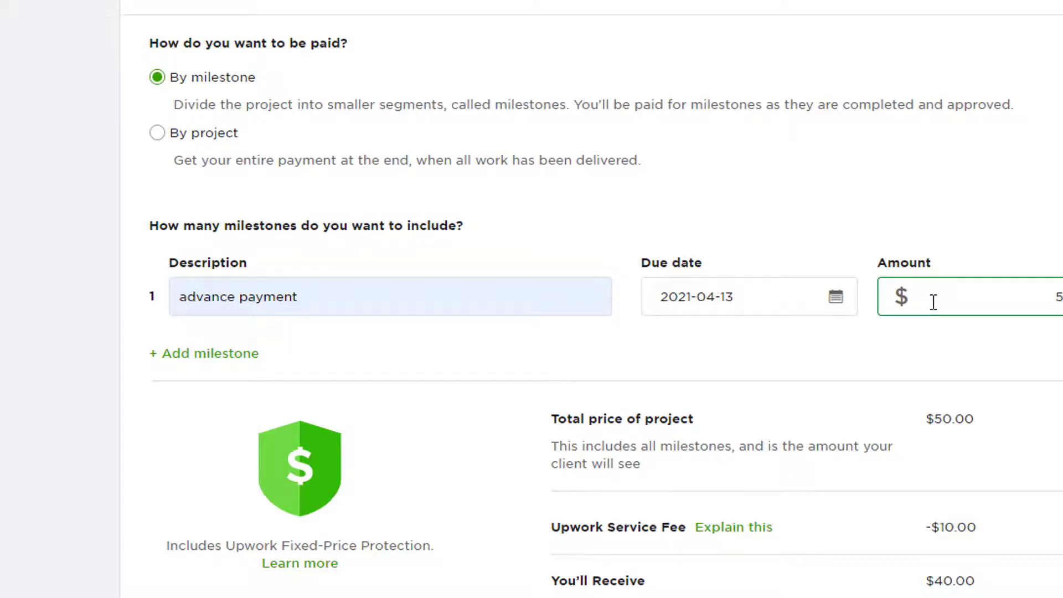
type("-")
key("BackSpace")
type("0")
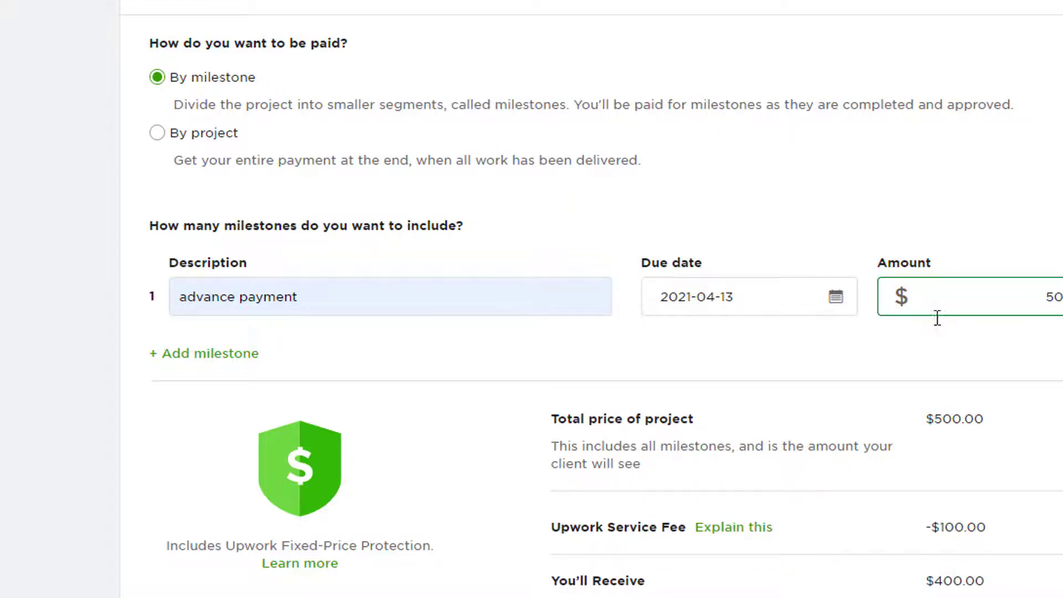
key("BackSpace")
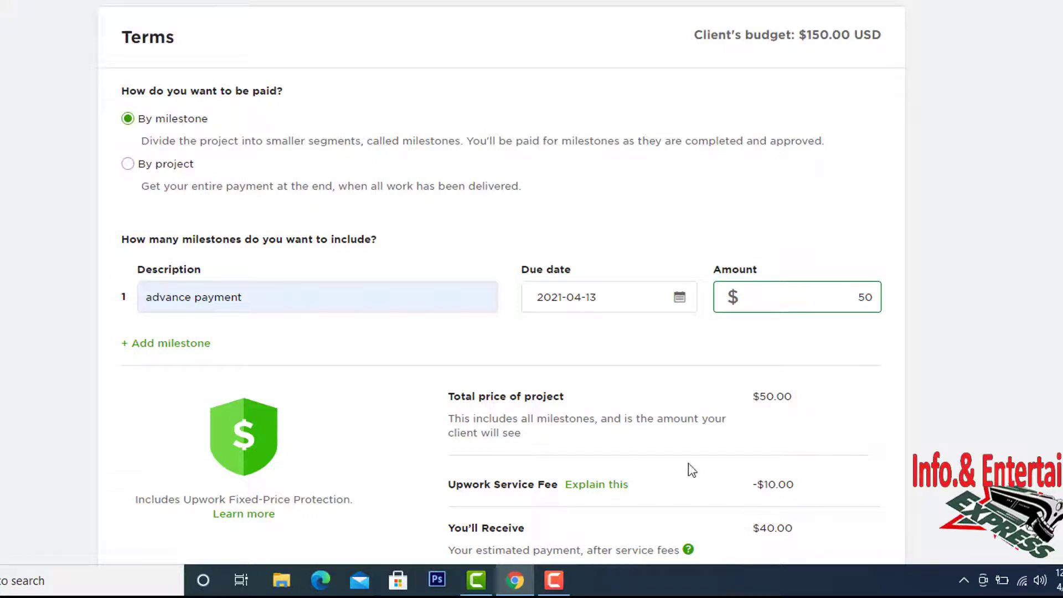
Switch to File Explorer and open the Fiverr Custom offer document from the 500-gb (G:) drive in Word.
scroll(619, 366, "down", 5)
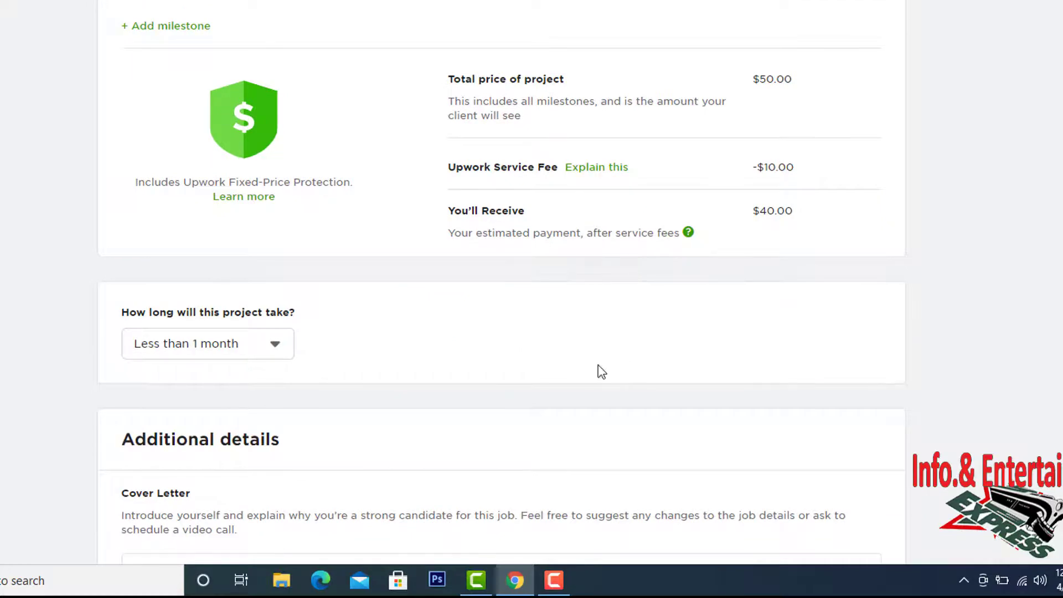
scroll(408, 377, "down", 5)
left_click(241, 267)
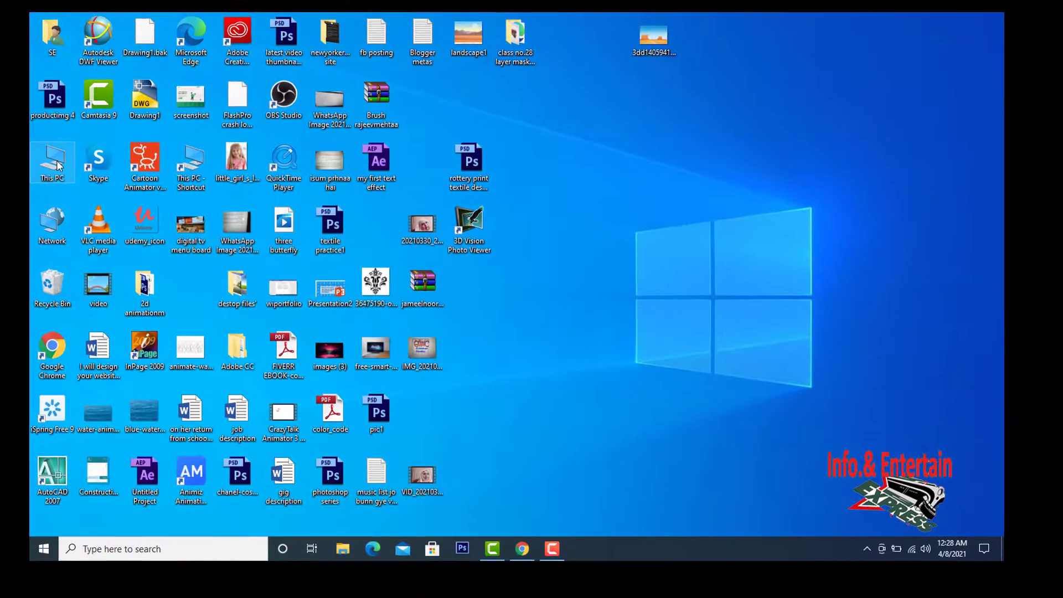
double_click(52, 161)
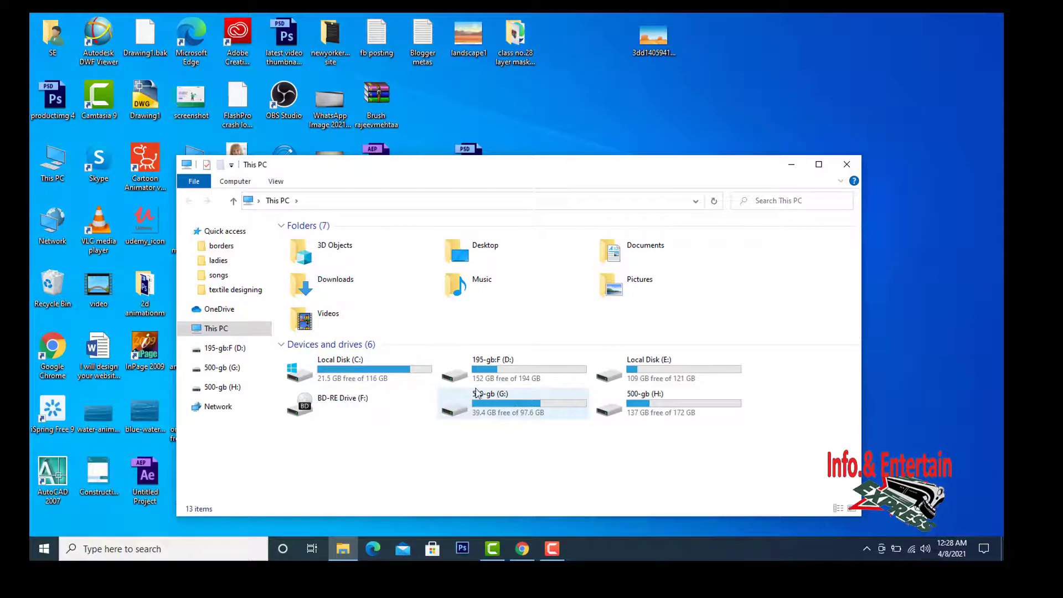
double_click(487, 370)
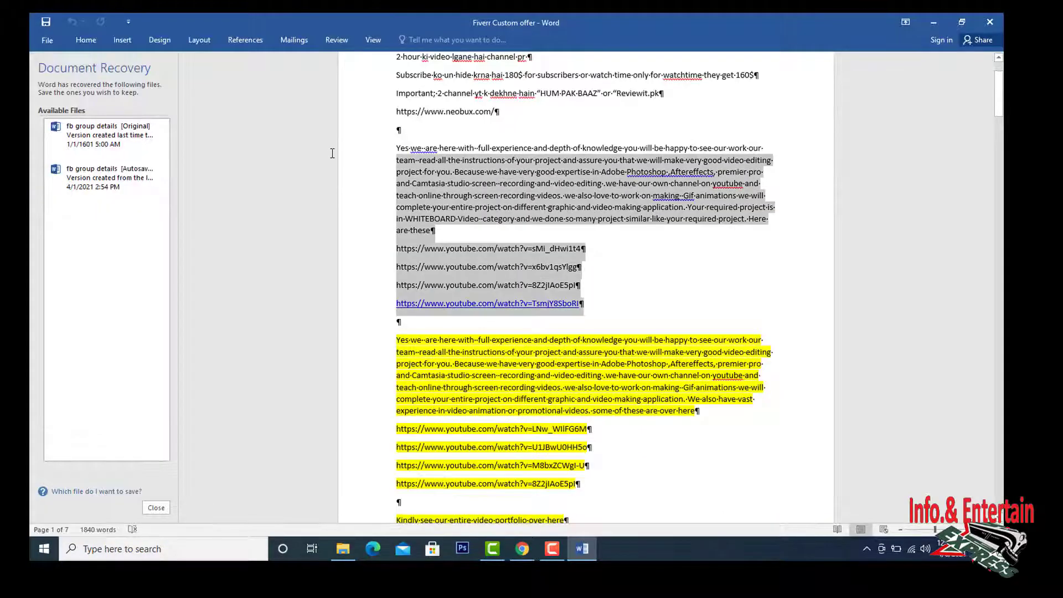
Copy the whiteboard video offer paragraph with its four YouTube links and paste it into the proposal's cover letter in the browser.
left_click_drag(332, 154, 333, 145)
right_click(392, 175)
left_click(421, 201)
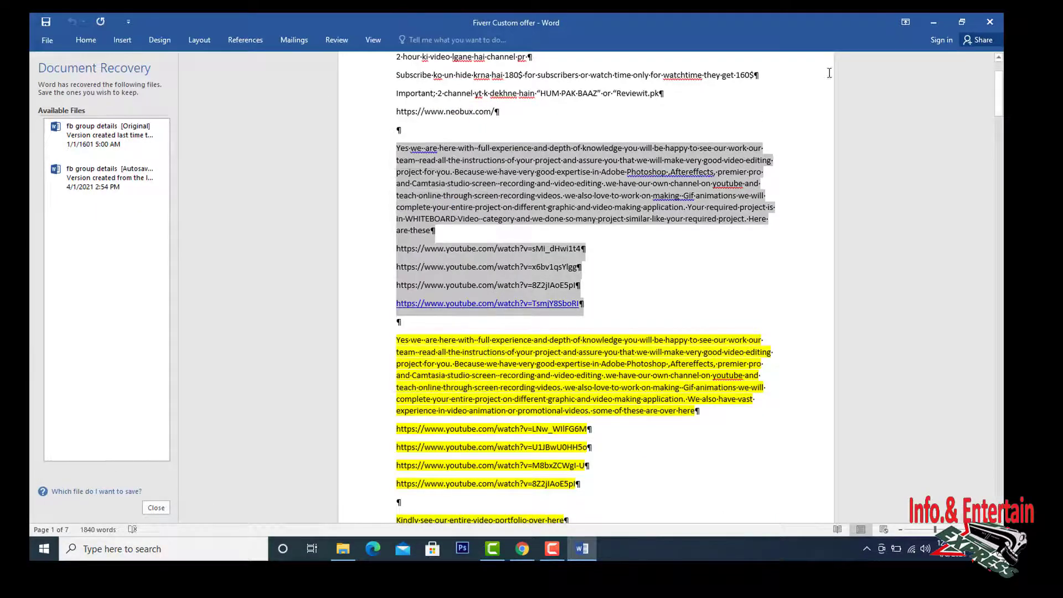
left_click(936, 24)
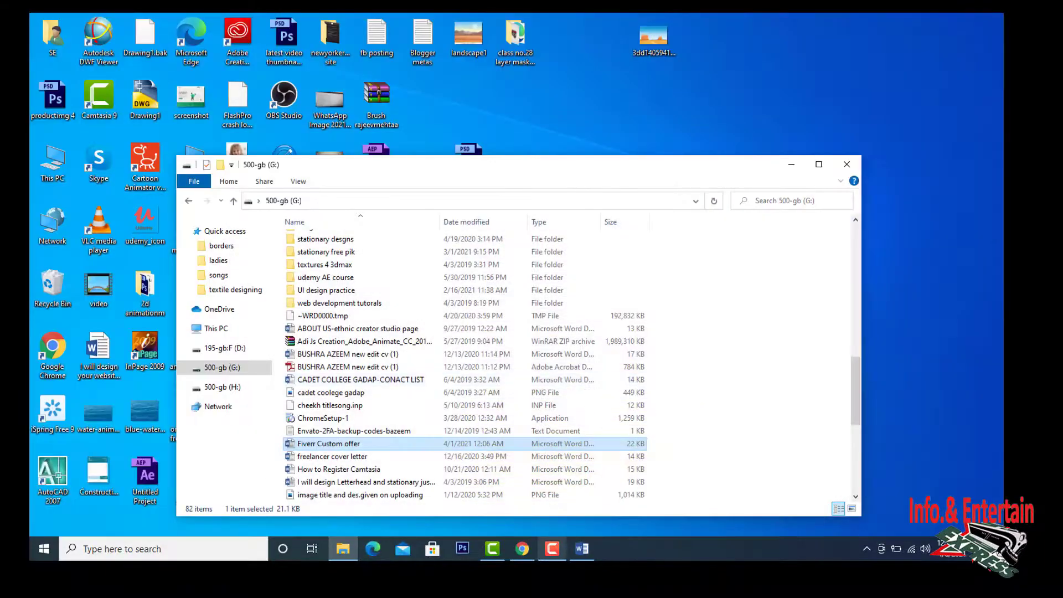
left_click(581, 547)
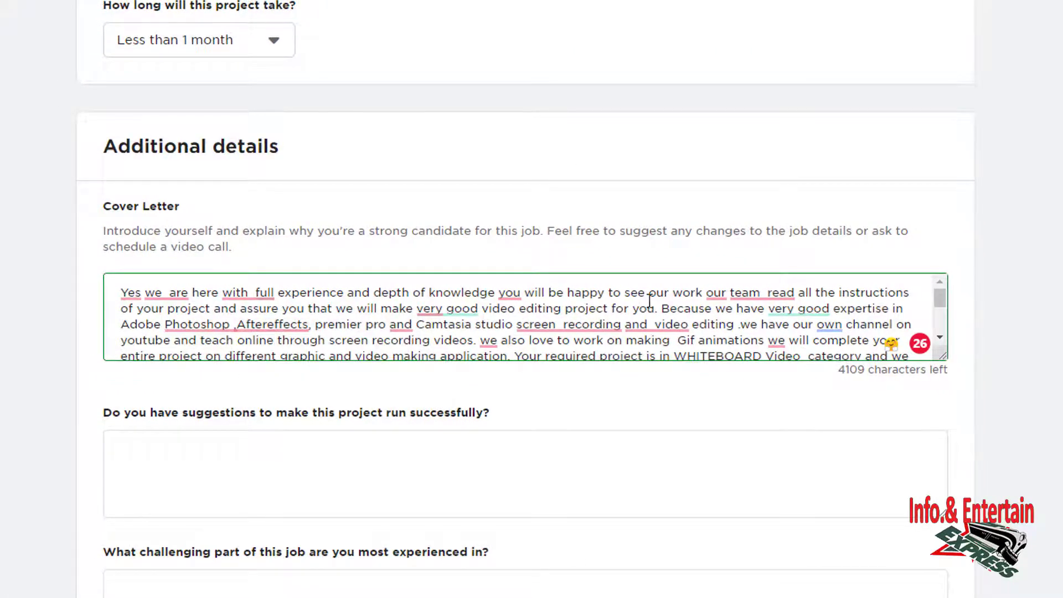
Delete the word "editing" from "very good video editing project" in the cover letter.
mouse_move(762, 294)
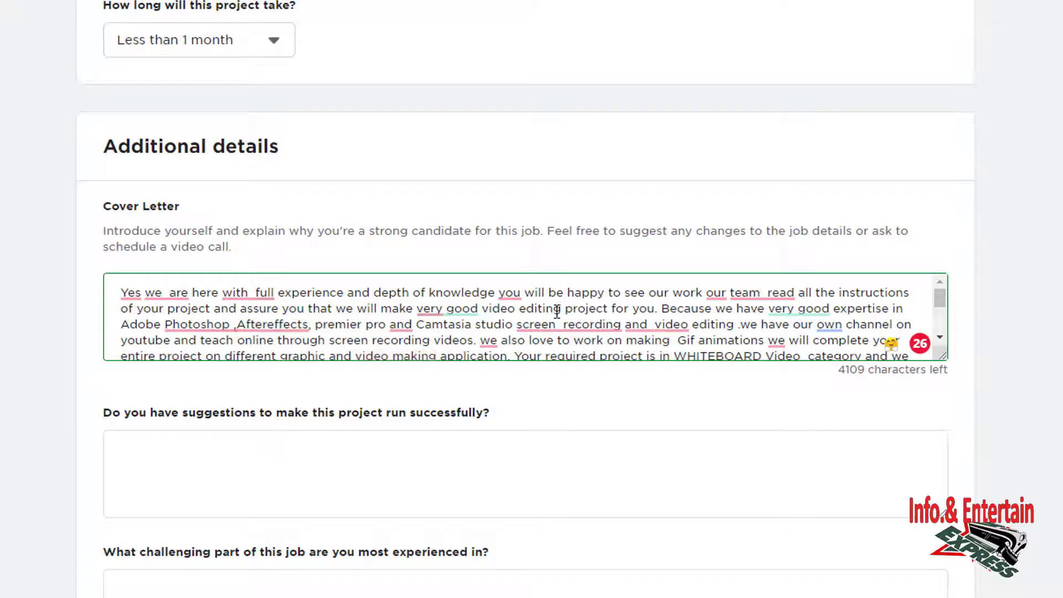
key("BackSpace")
key("BackSpace")
key("BackSpace")
key("BackSpace")
key("BackSpace")
key("BackSpace")
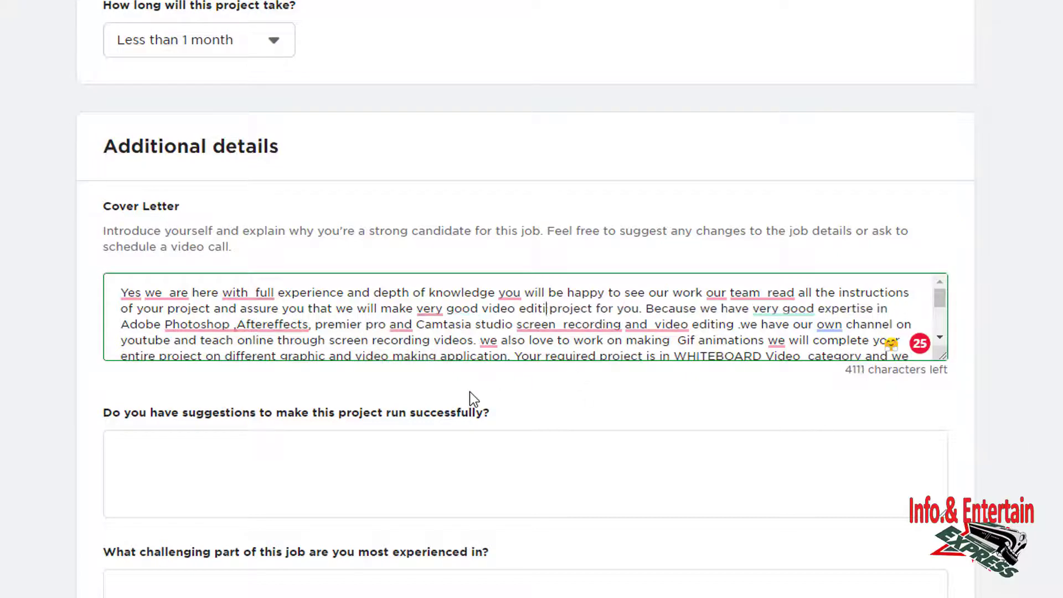
key("BackSpace")
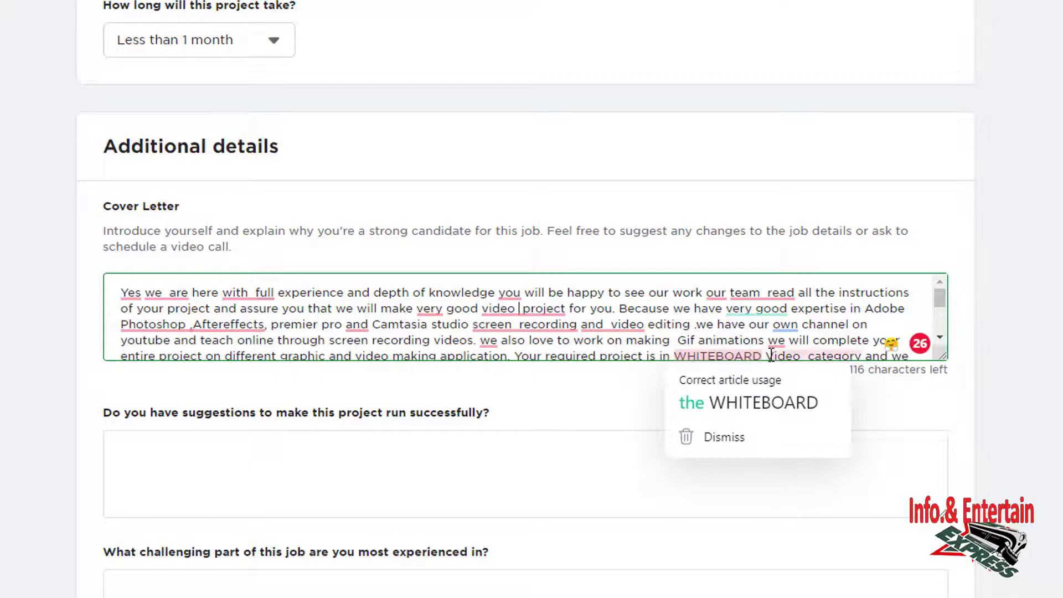
Replace "WHITEBOARD" with "power point Prezi" in the cover letter's sentence about the required project category.
mouse_move(768, 354)
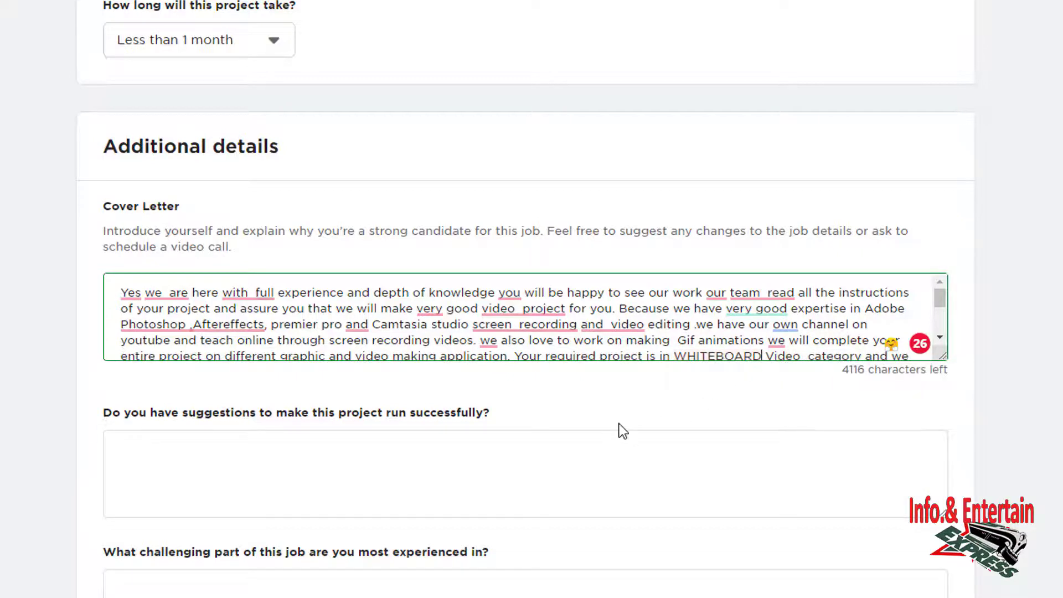
key("BackSpace")
key("BackSpace")
key("BackSpace")
key("BackSpace")
key("BackSpace")
key("BackSpace")
key("BackSpace")
key("BackSpace")
key("BackSpace")
key("BackSpace")
type("power point P")
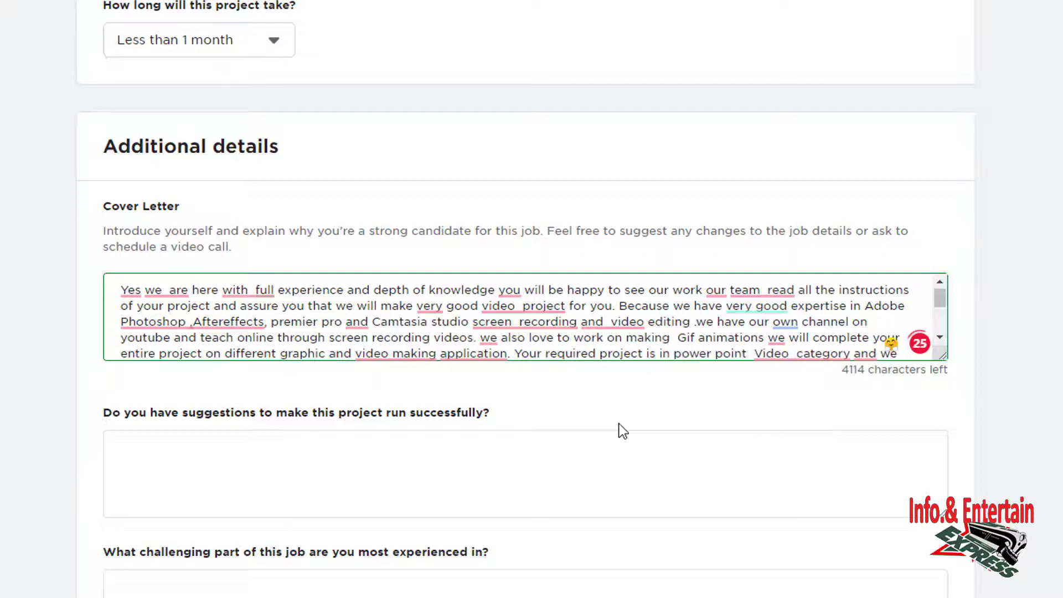
type("rezi")
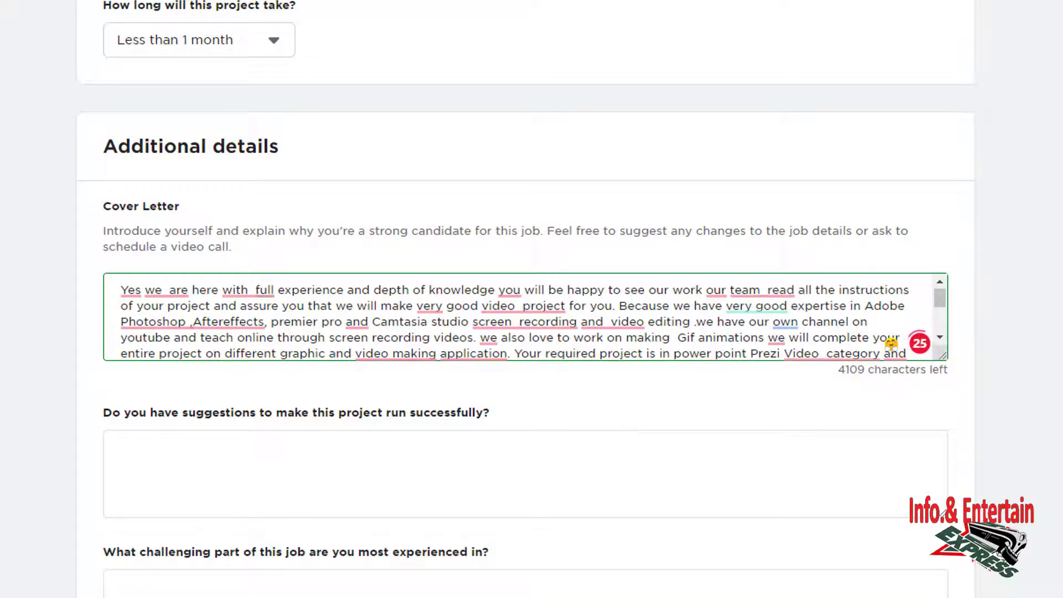
Check the job details and review the cover letter's text through to the sample YouTube links at its end.
scroll(527, 299, "up", 15)
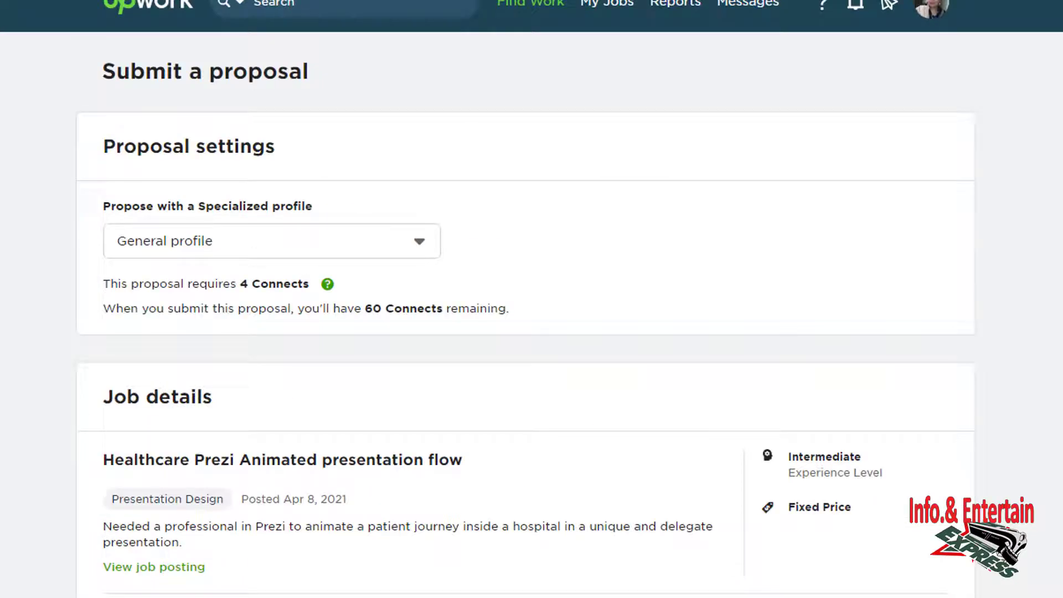
scroll(891, 429, "down", 15)
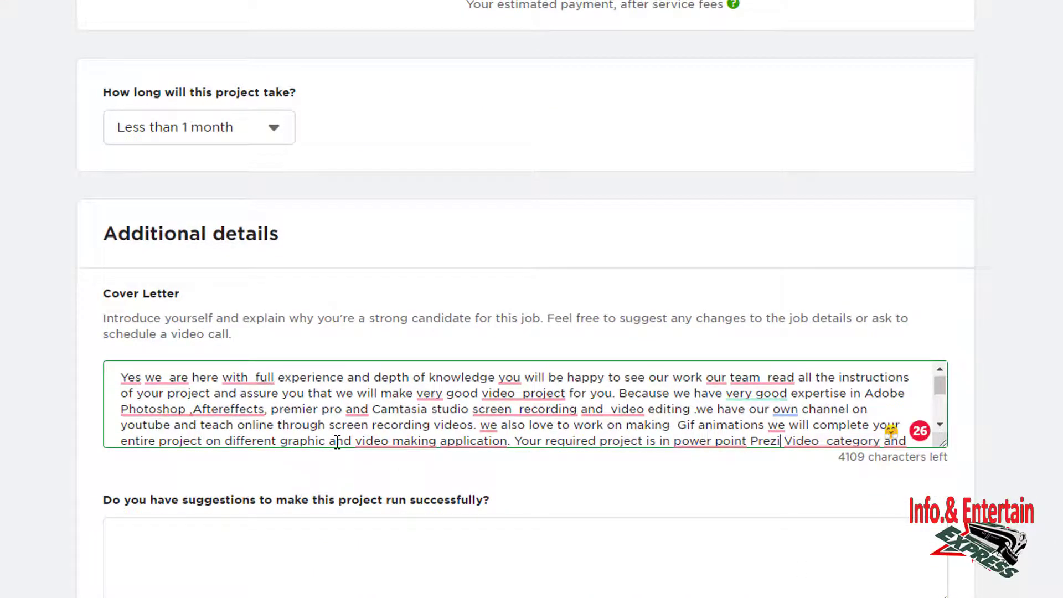
left_click(942, 425)
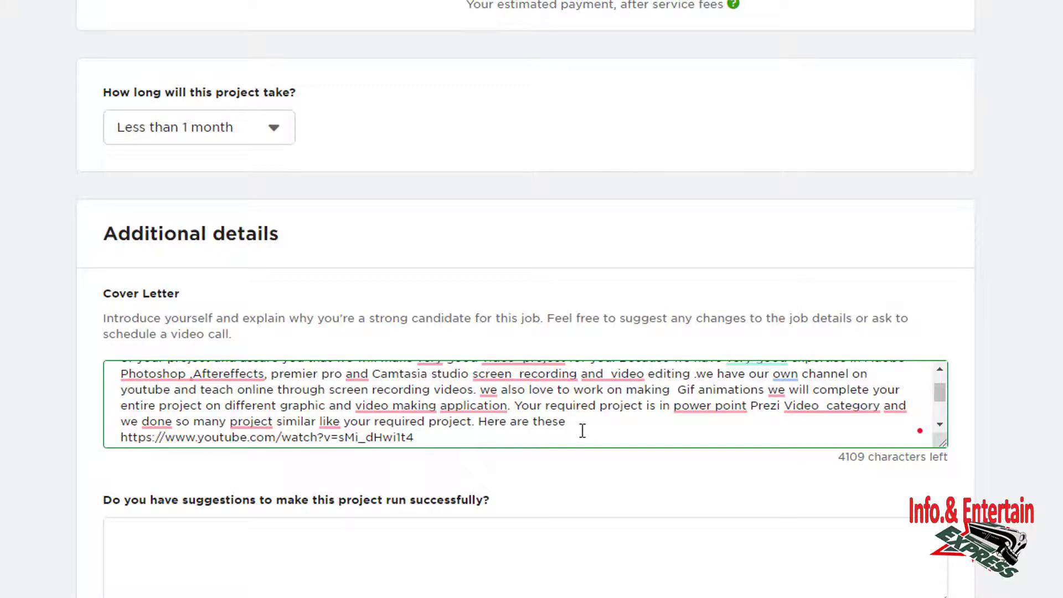
scroll(584, 427, "down", 2)
scroll(548, 432, "up", 5)
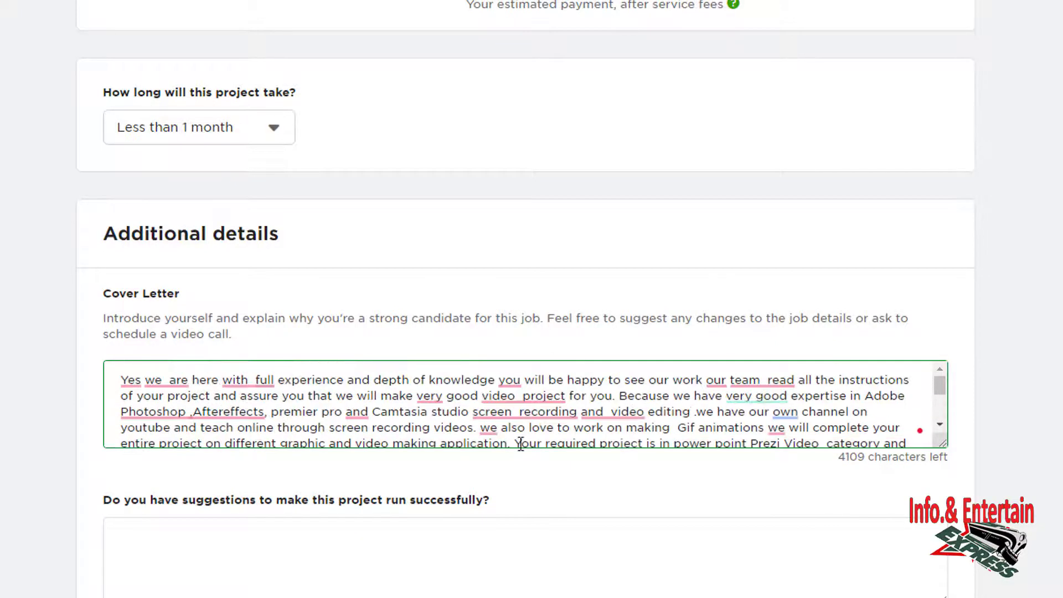
scroll(471, 427, "down", 5)
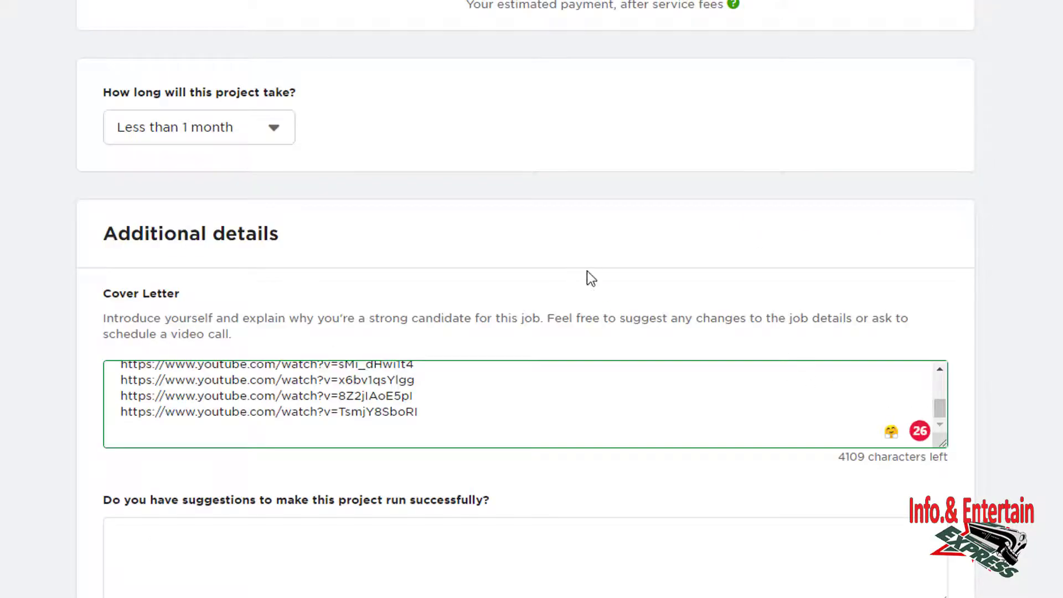
Leave the proposal unsubmitted, return to Find Work and look through the job posts in My Feed.
scroll(763, 266, "up", 8)
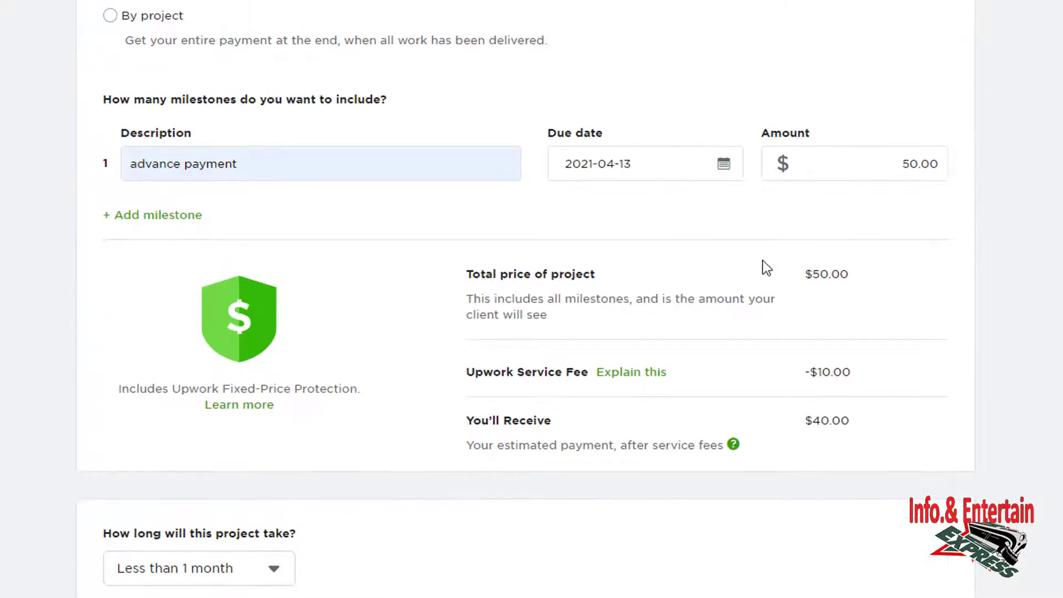
scroll(763, 260, "up", 15)
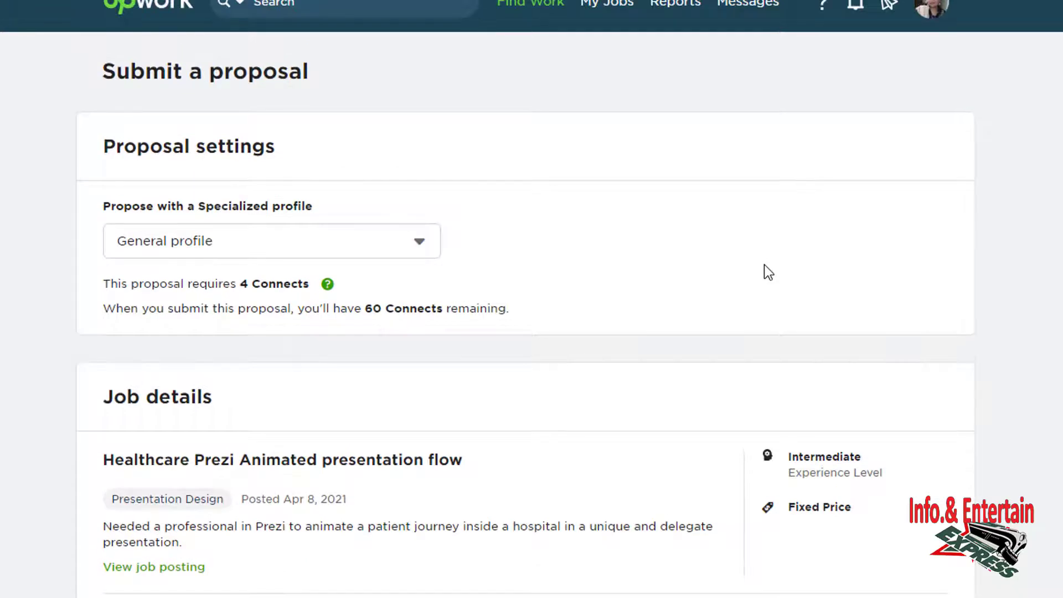
left_click(934, 5)
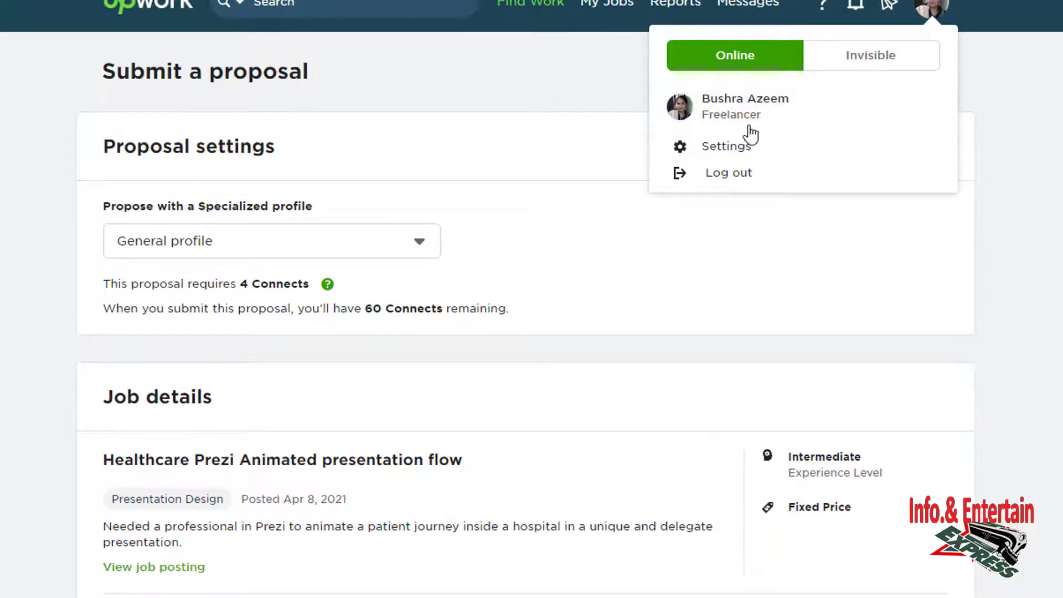
left_click(530, 4)
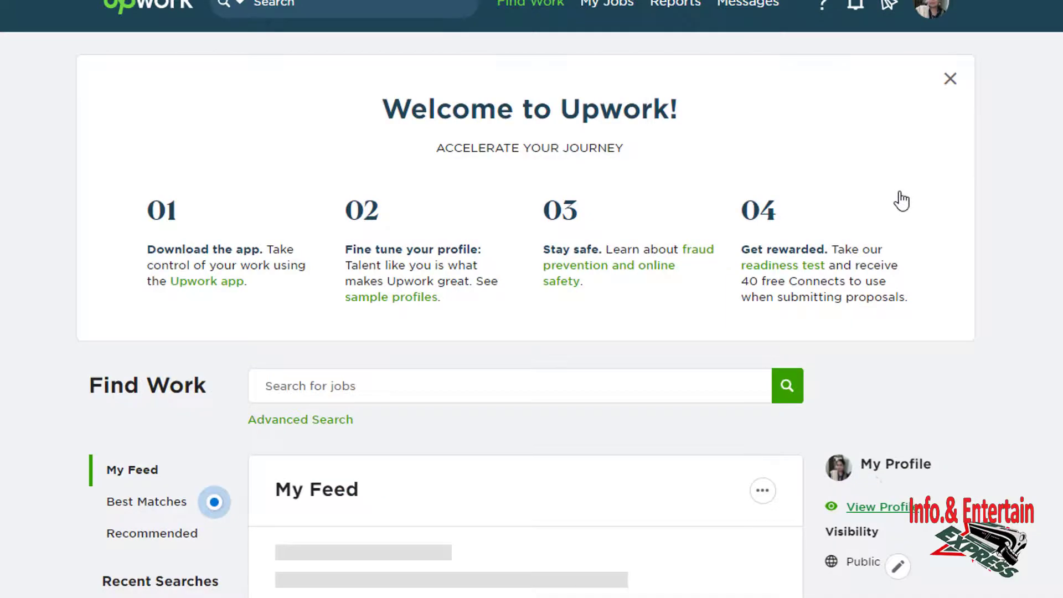
scroll(785, 363, "down", 20)
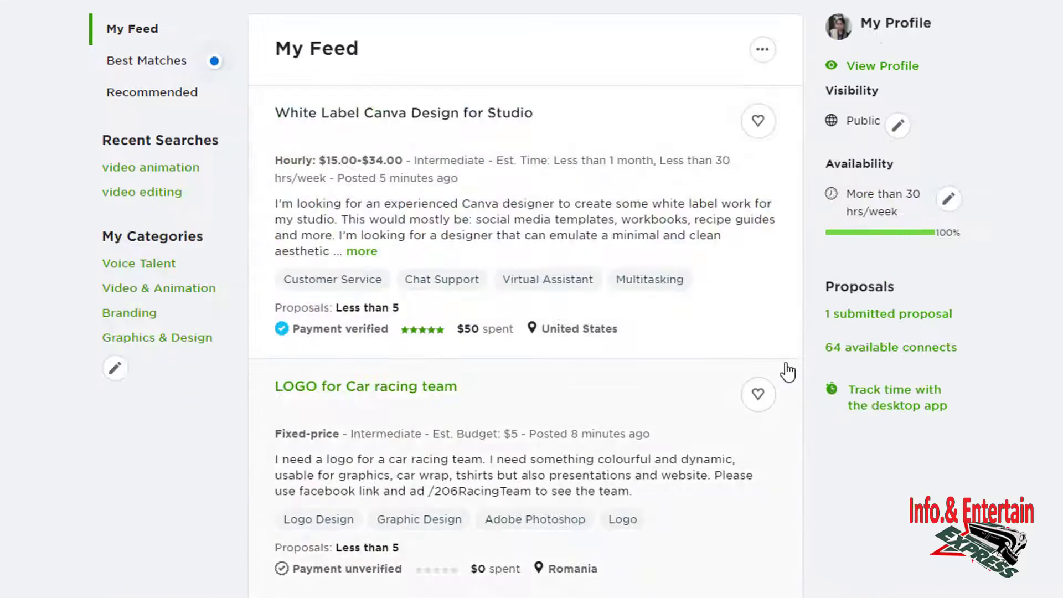
Open the freelancer's own profile and play the Medical Pitch Deck Presentation video from its portfolio.
scroll(785, 373, "up", 7)
scroll(788, 373, "up", 8)
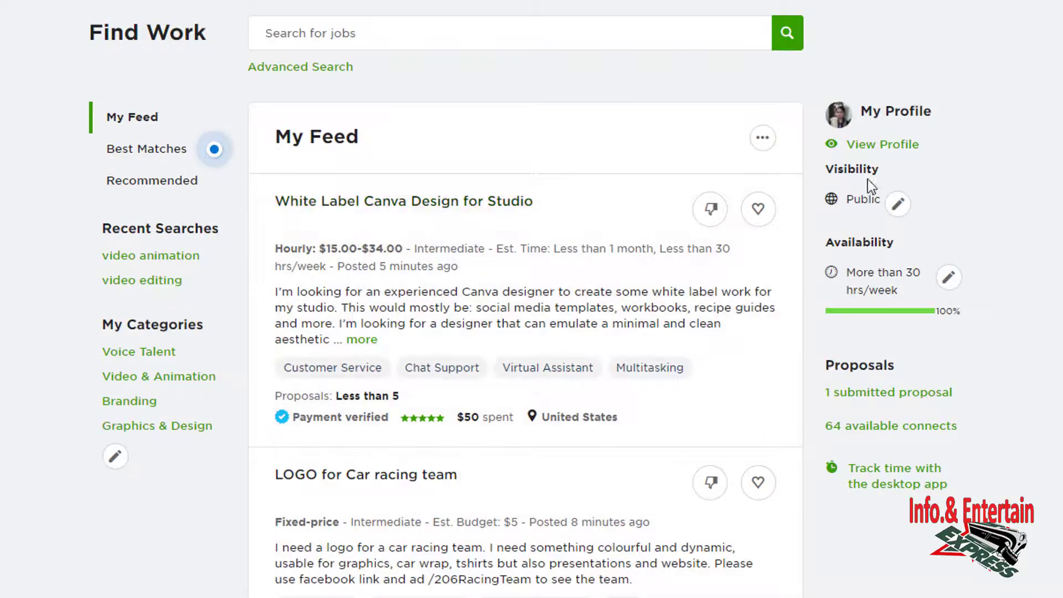
left_click(884, 145)
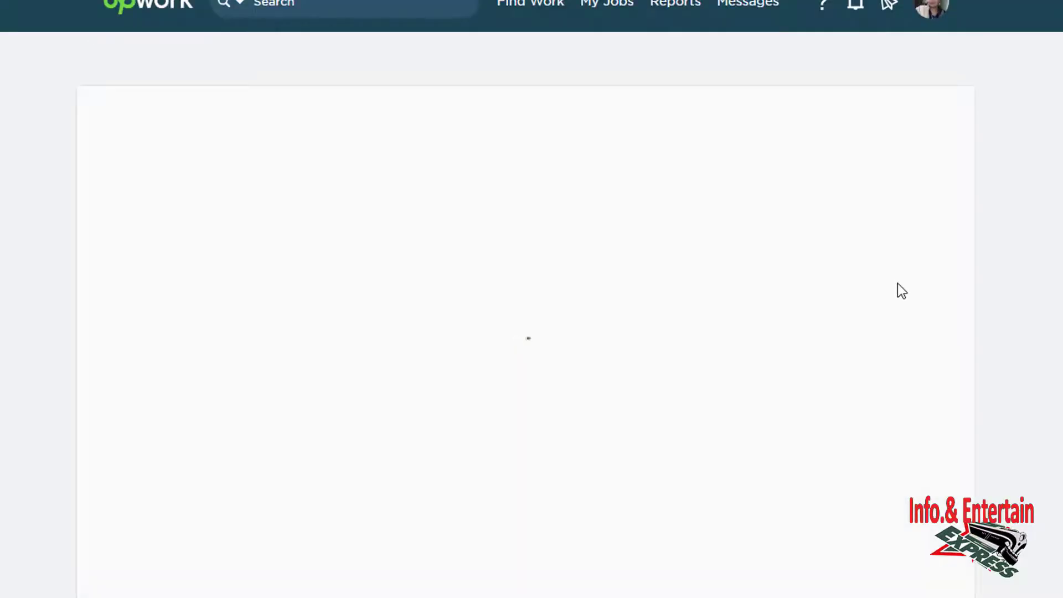
scroll(897, 285, "down", 6)
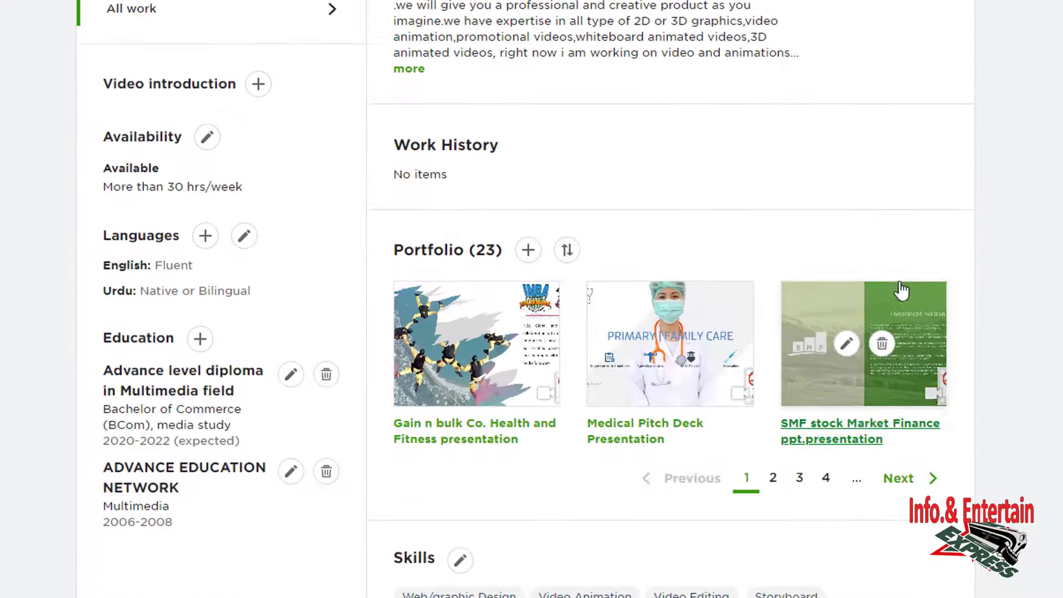
scroll(901, 289, "down", 5)
scroll(848, 306, "up", 6)
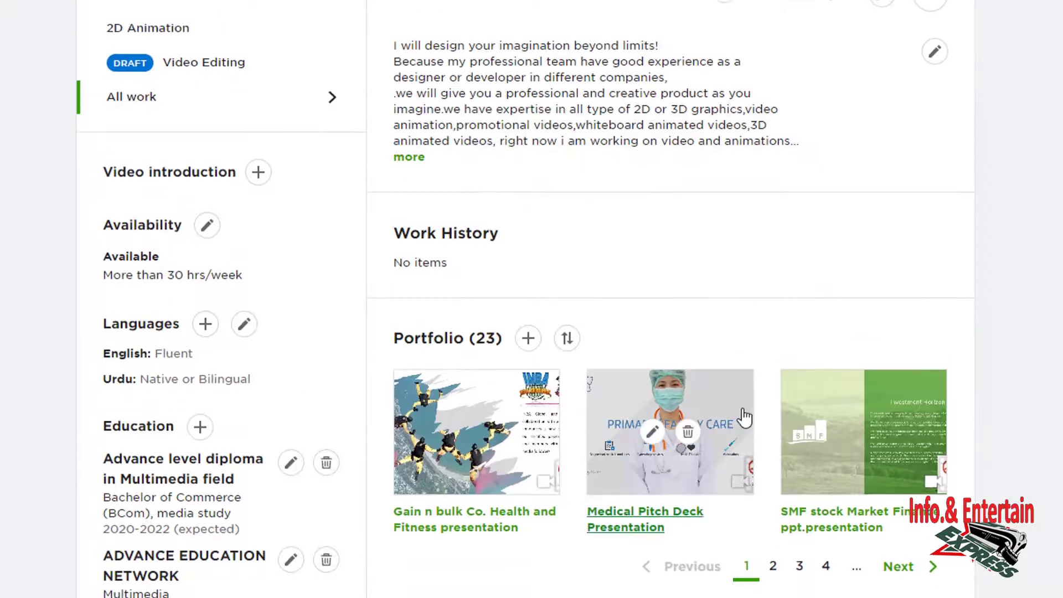
scroll(744, 416, "down", 3)
left_click(639, 335)
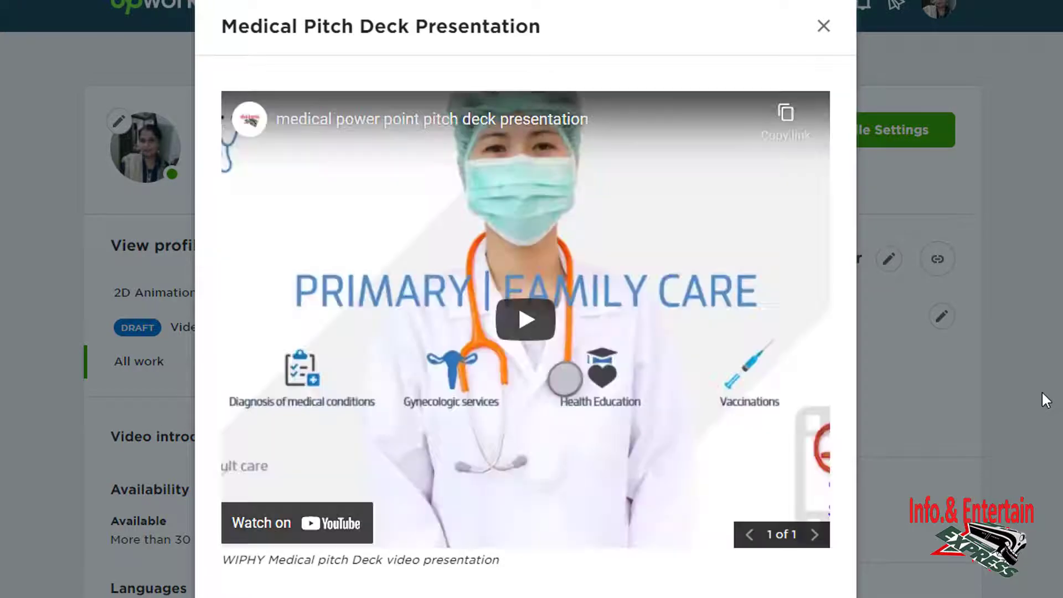
left_click(526, 322)
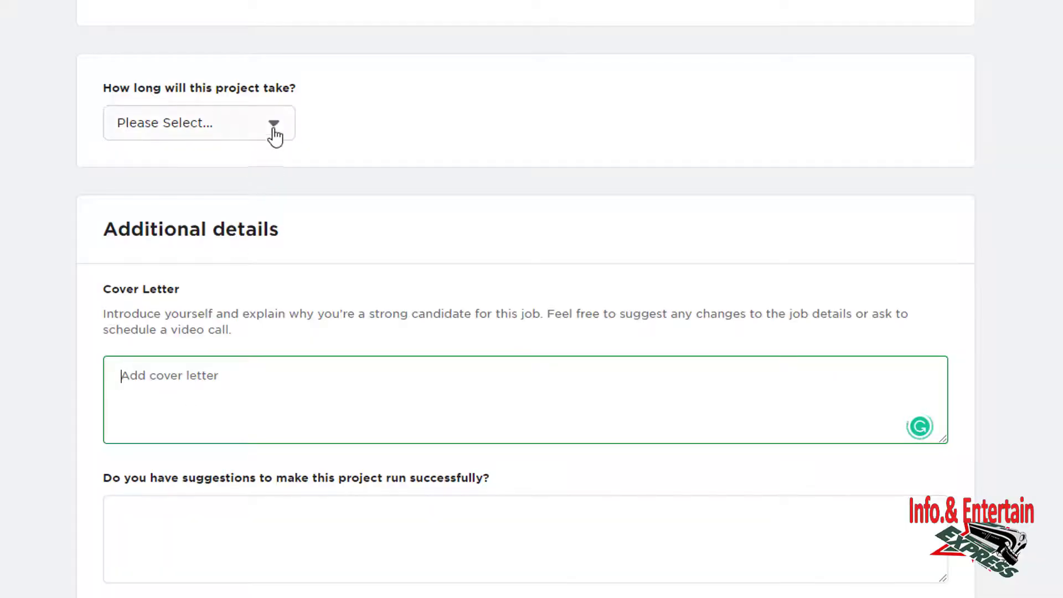
Set the proposal's project duration to "Less than 1 month" and paste the prepared text into the cover letter.
left_click(274, 132)
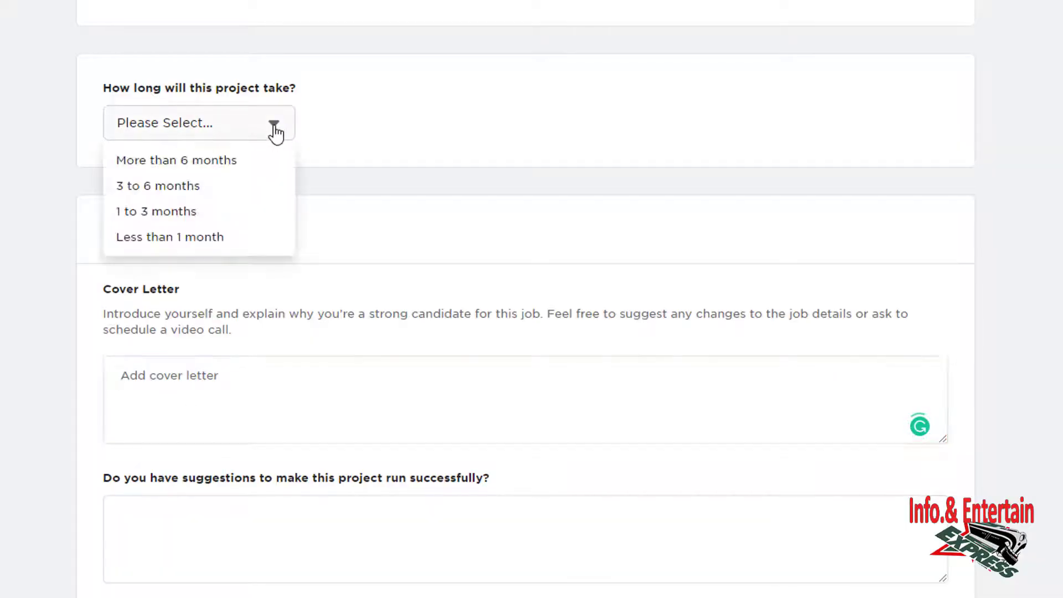
left_click(244, 238)
left_click(190, 384)
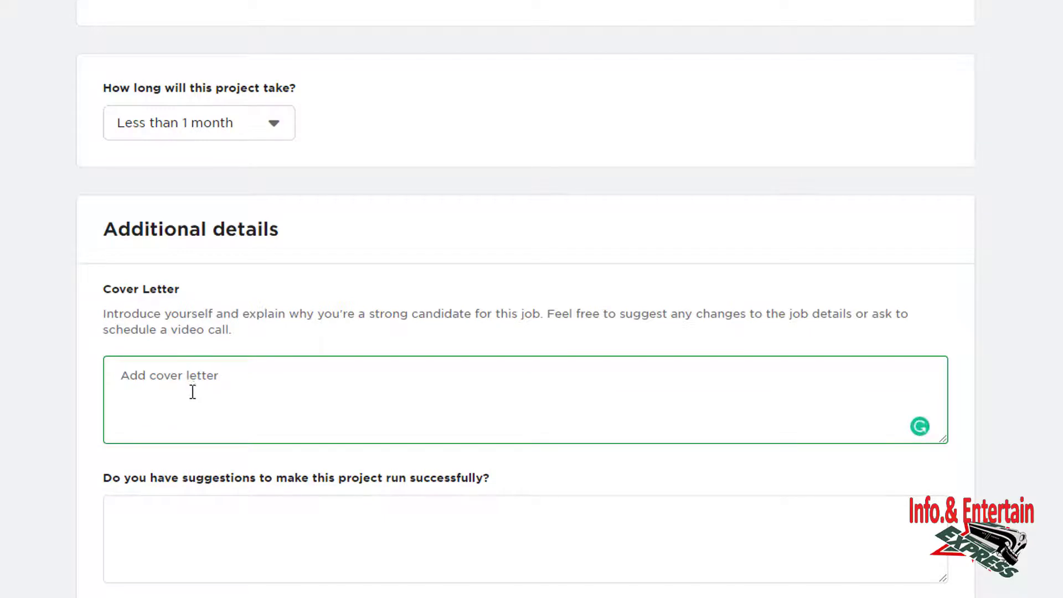
key("ctrl+v")
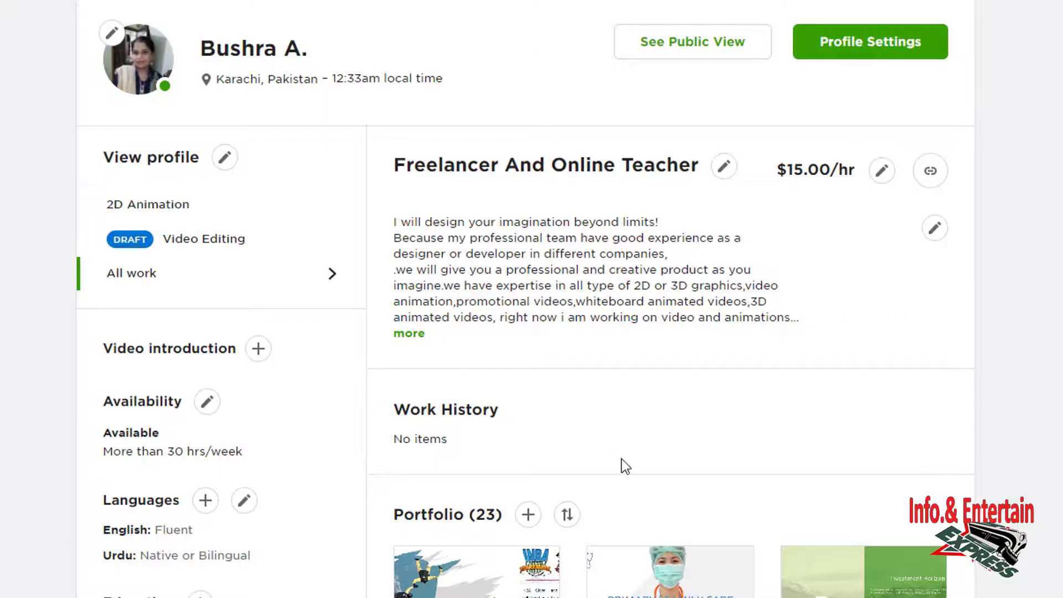
Copy the YouTube link from the Medical Pitch Deck Presentation's project description and paste it below the last link in the cover letter.
scroll(626, 465, "down", 5)
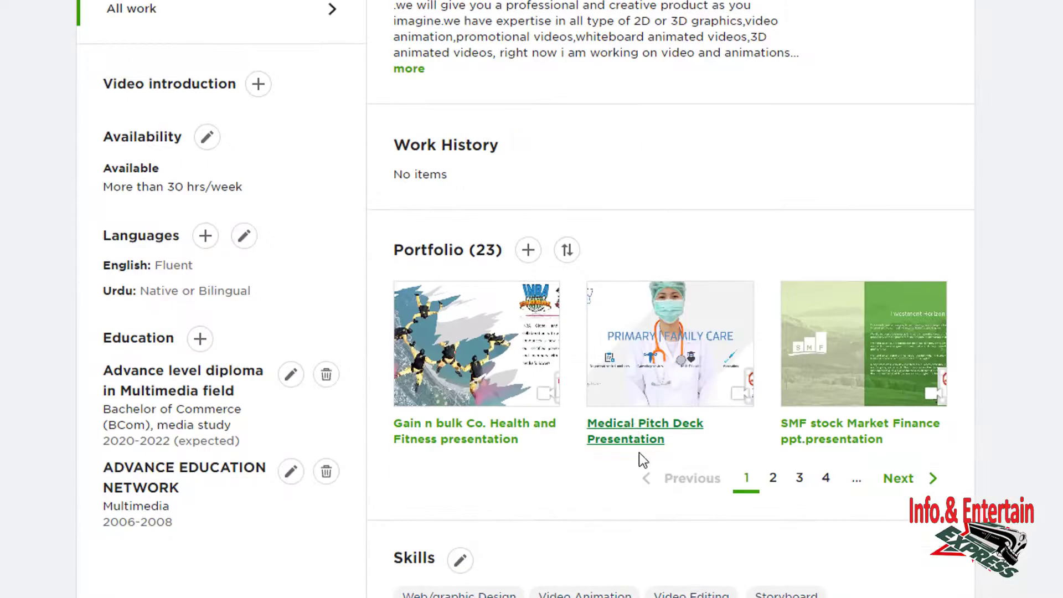
left_click(675, 431)
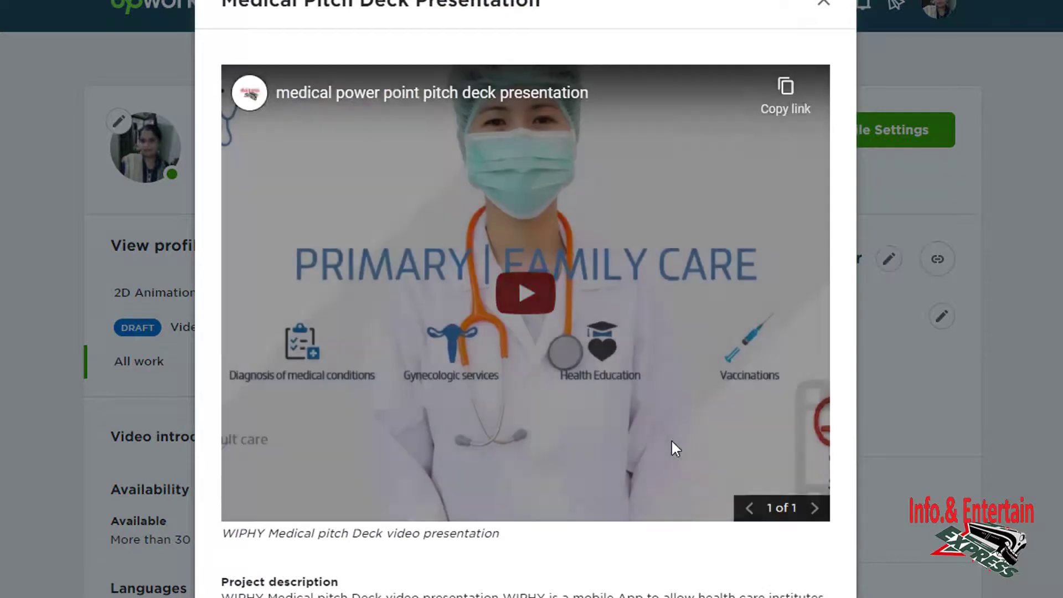
scroll(672, 444, "down", 3)
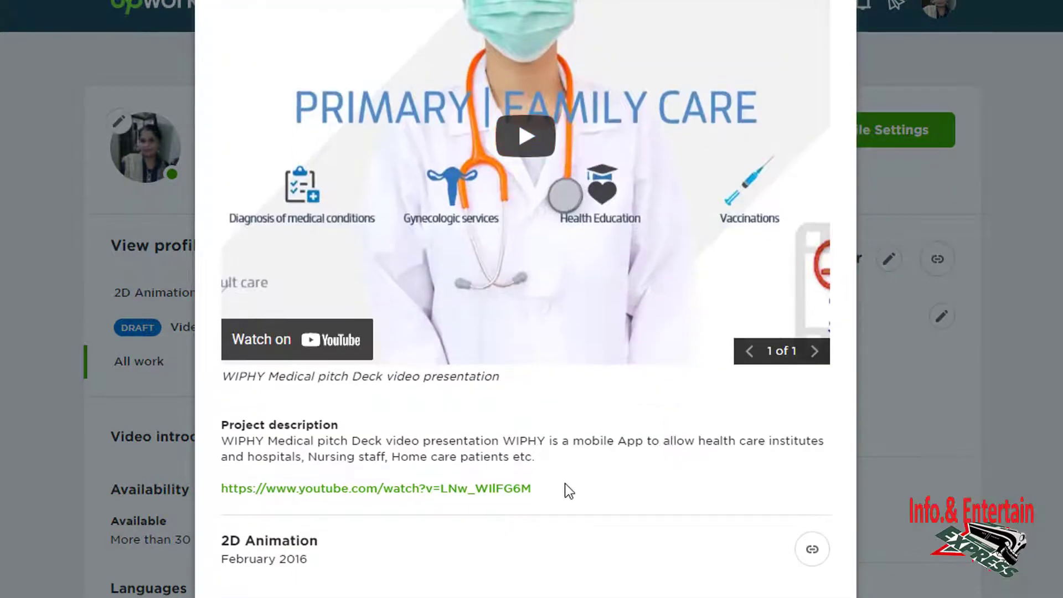
left_click_drag(535, 490, 230, 495)
right_click(235, 495)
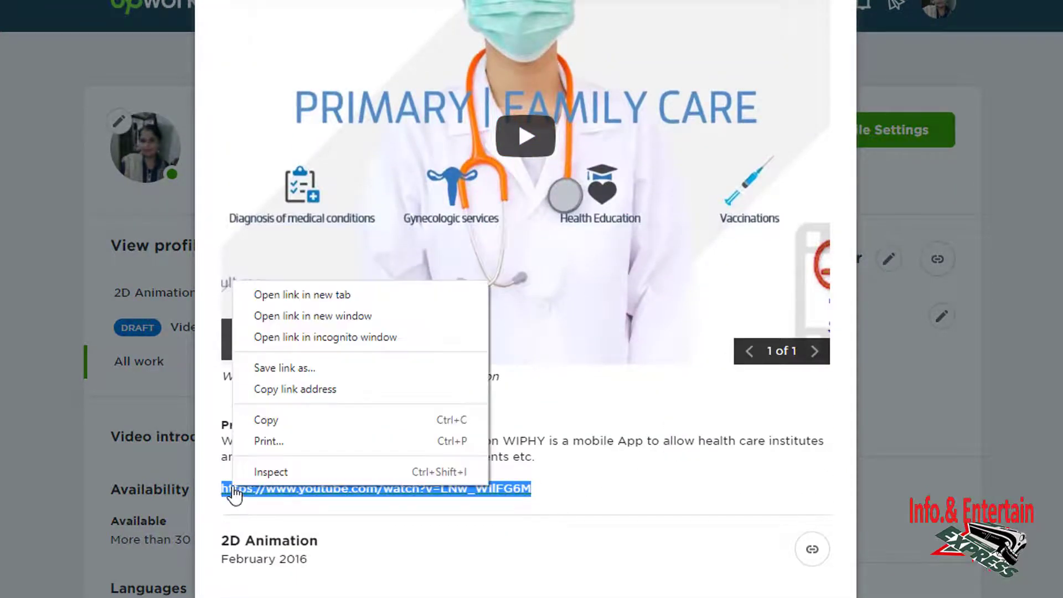
left_click(277, 419)
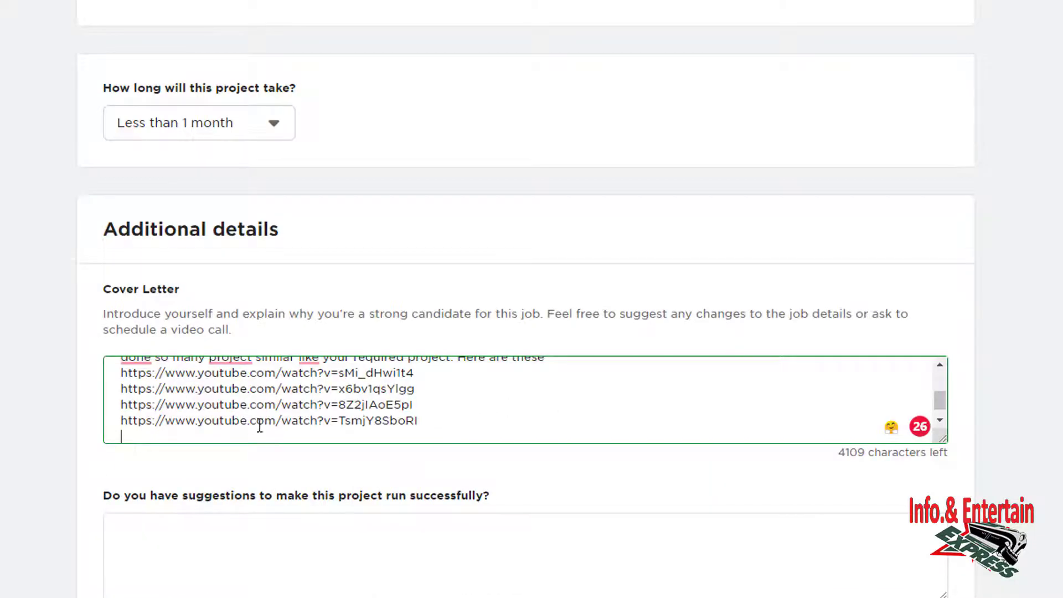
key("ctrl+v")
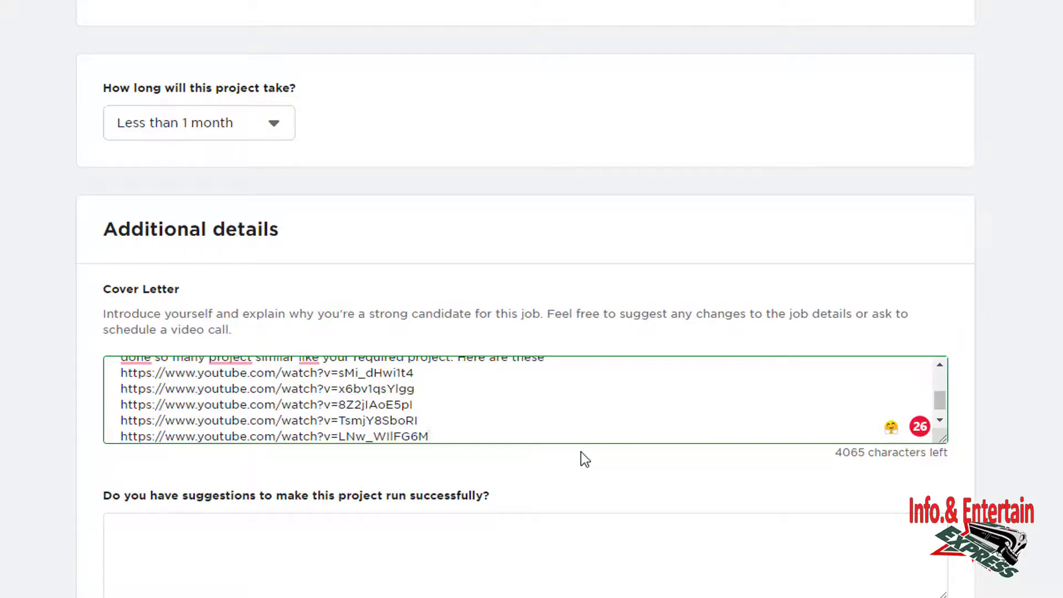
Copy the cover letter's last YouTube link and insert it on a new line directly below "Here are these".
scroll(565, 422, "up", 4)
scroll(565, 422, "down", 4)
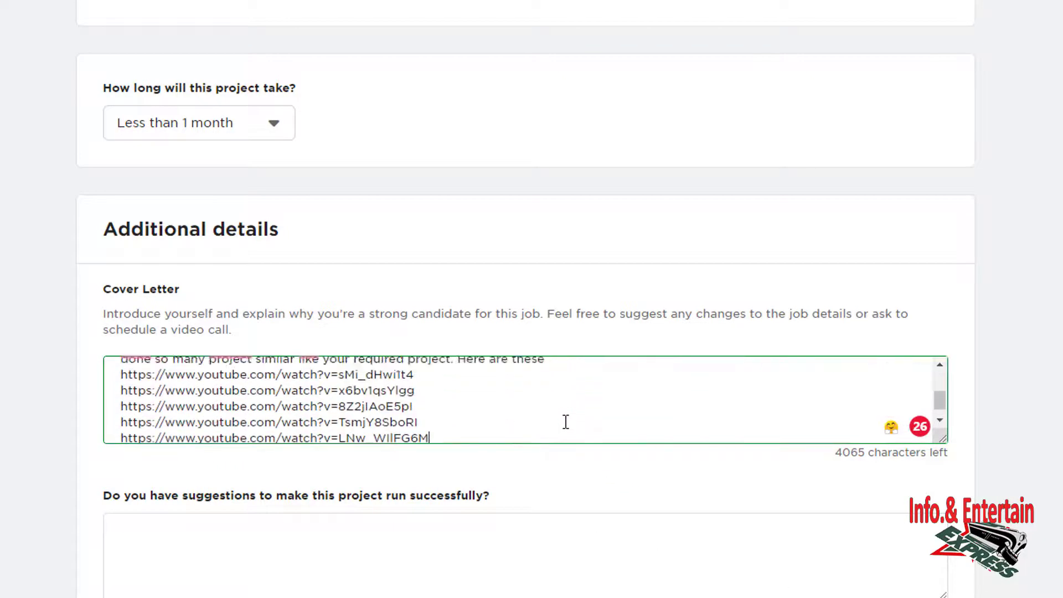
scroll(566, 422, "up", 3)
scroll(566, 422, "down", 3)
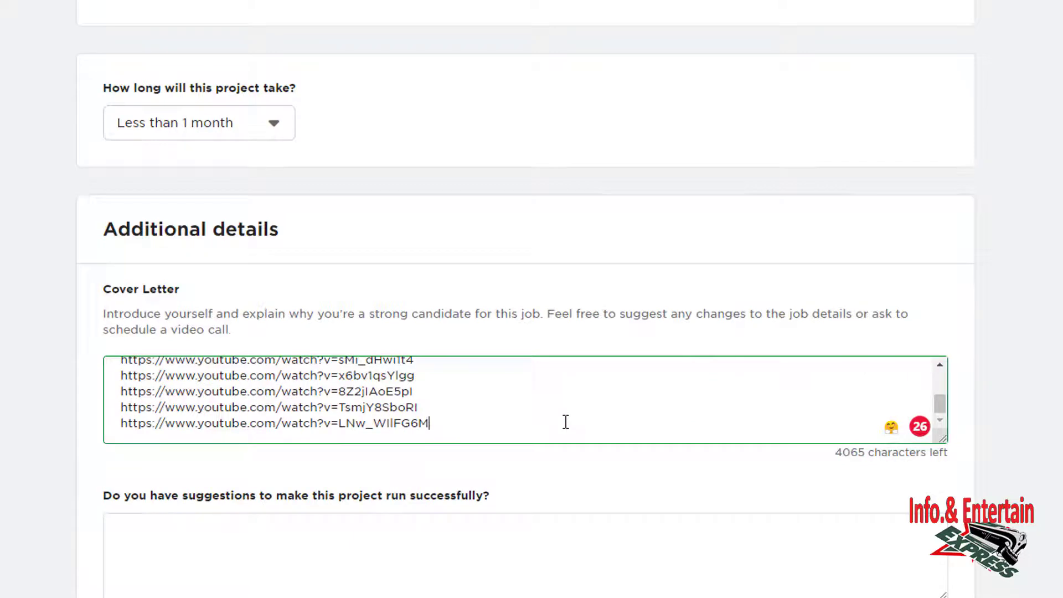
left_click_drag(438, 424, 119, 425)
right_click(125, 425)
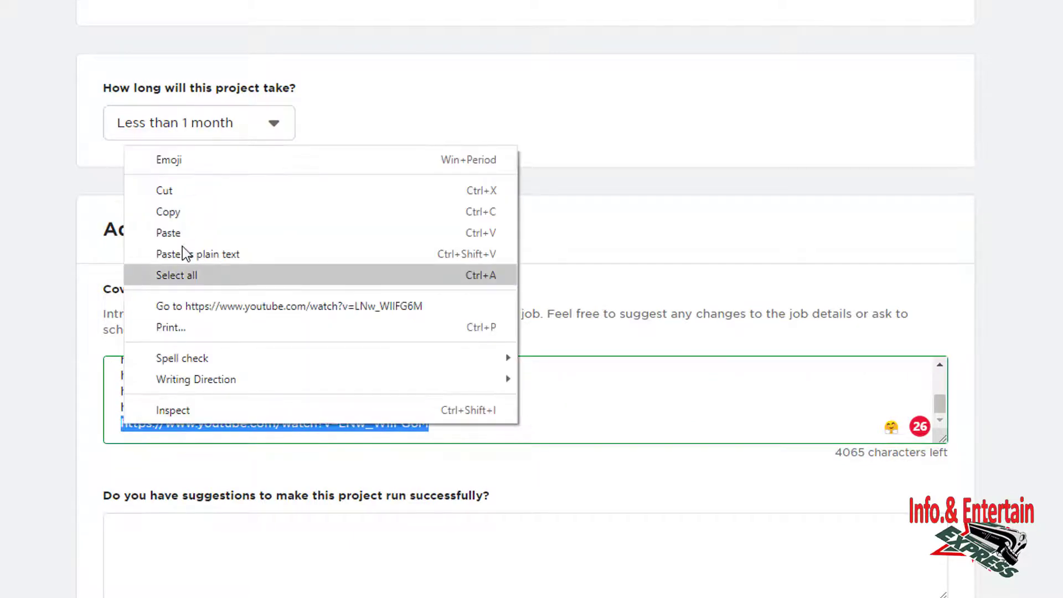
left_click(200, 209)
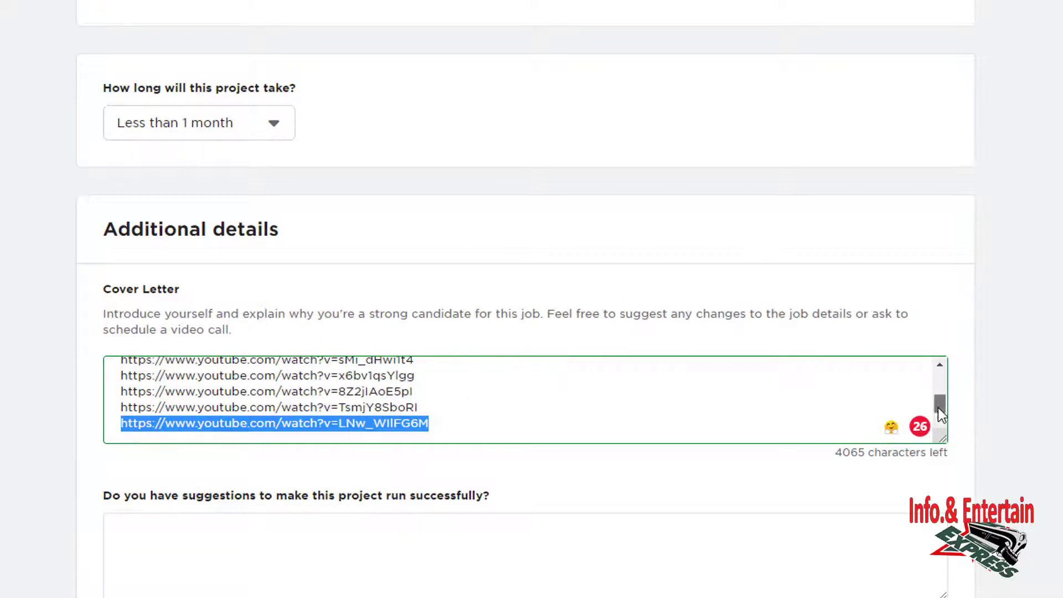
left_click_drag(941, 414, 940, 396)
left_click(560, 378)
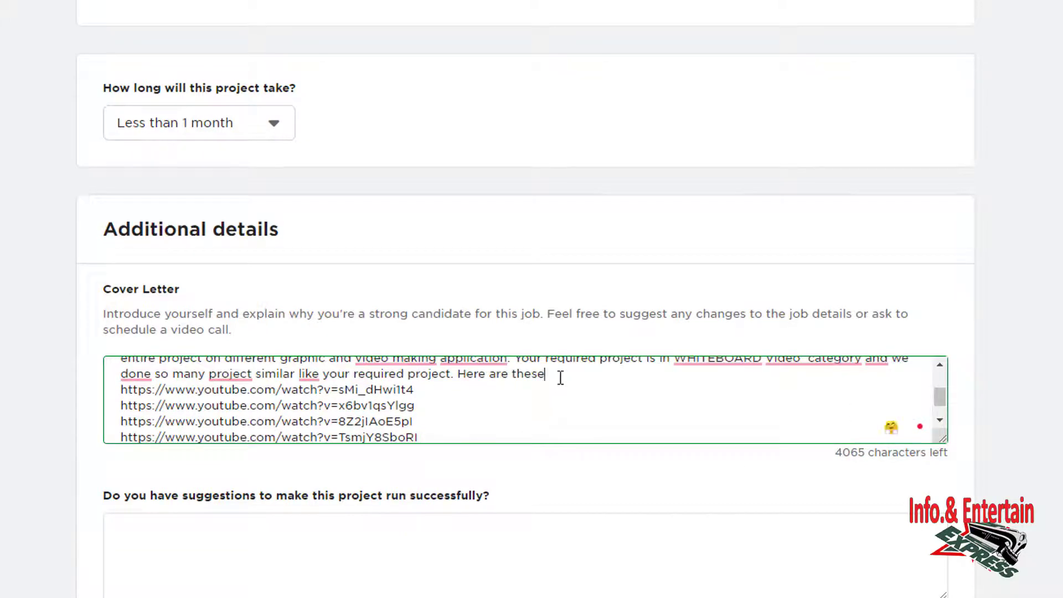
key("Return")
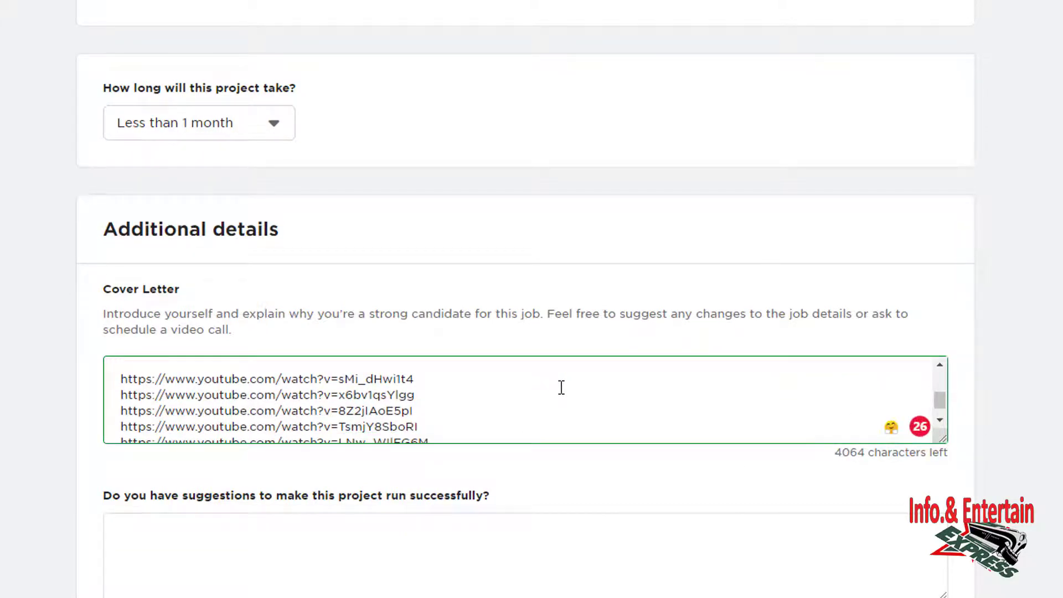
key("ctrl+v")
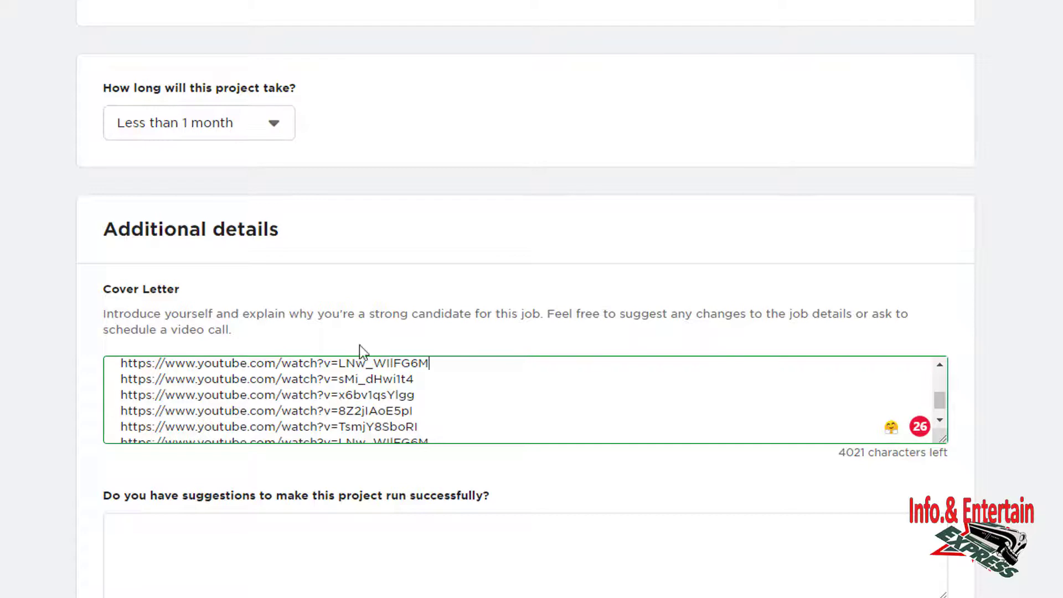
Apply the suggested punctuation fix "Yes," to the first word of the cover letter.
scroll(498, 407, "up", 5)
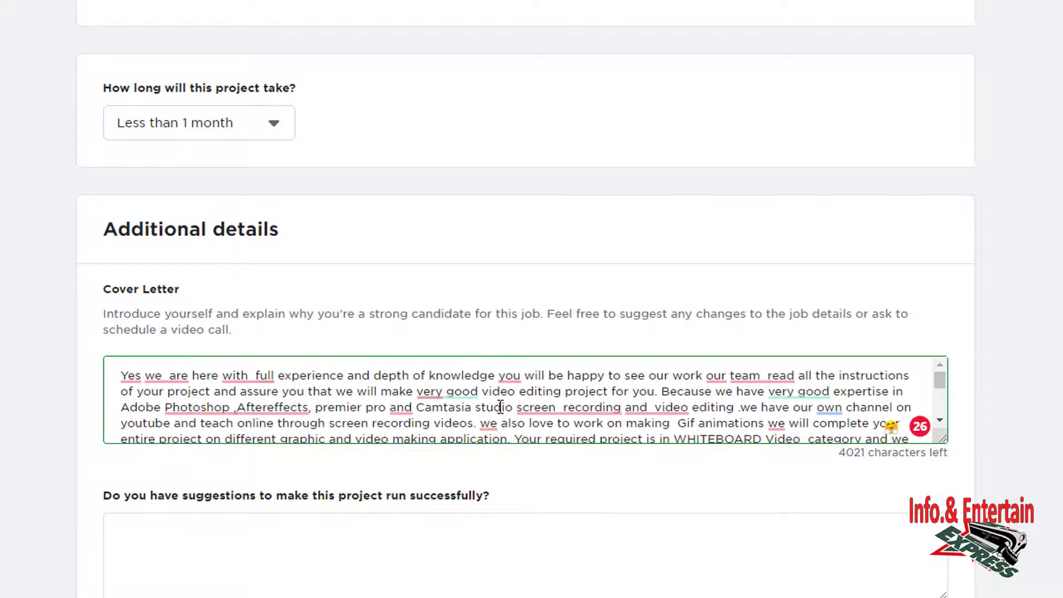
mouse_move(637, 410)
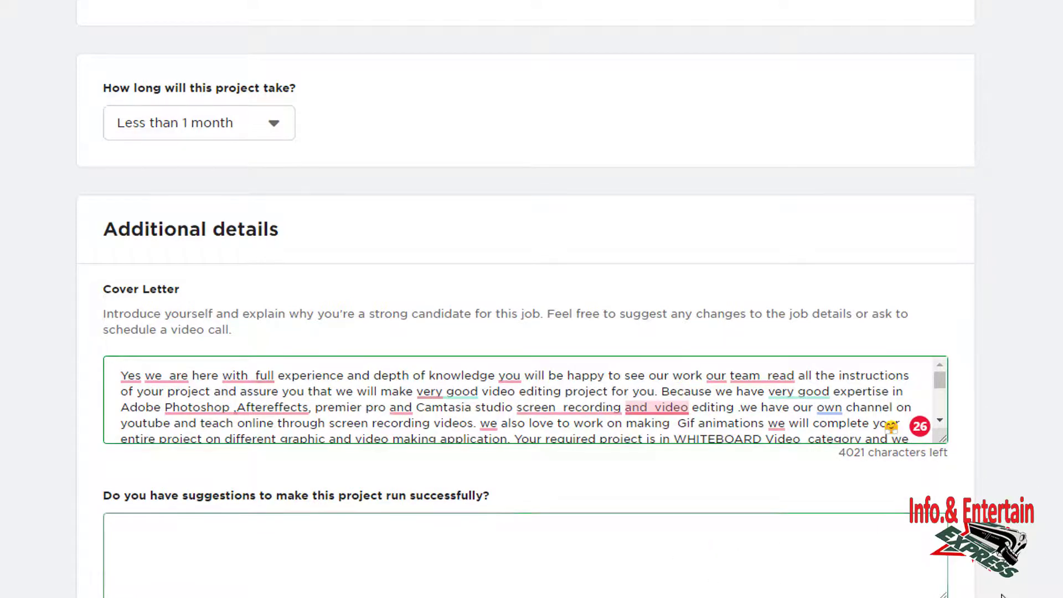
mouse_move(942, 380)
left_mouse_down()
mouse_move(950, 397)
mouse_move(952, 388)
mouse_move(948, 411)
mouse_move(952, 367)
left_mouse_up()
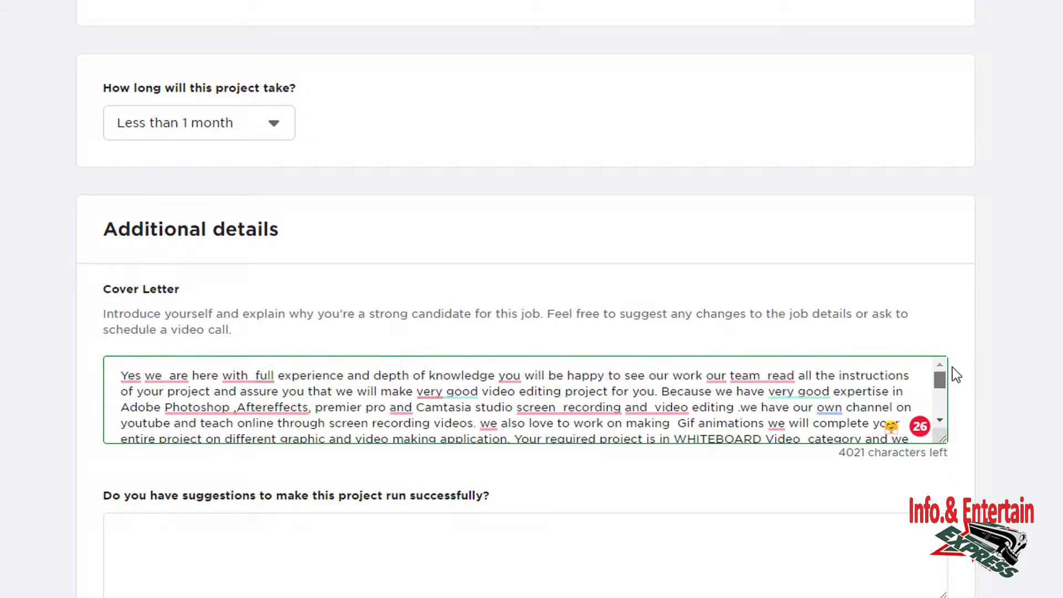
right_click(135, 376)
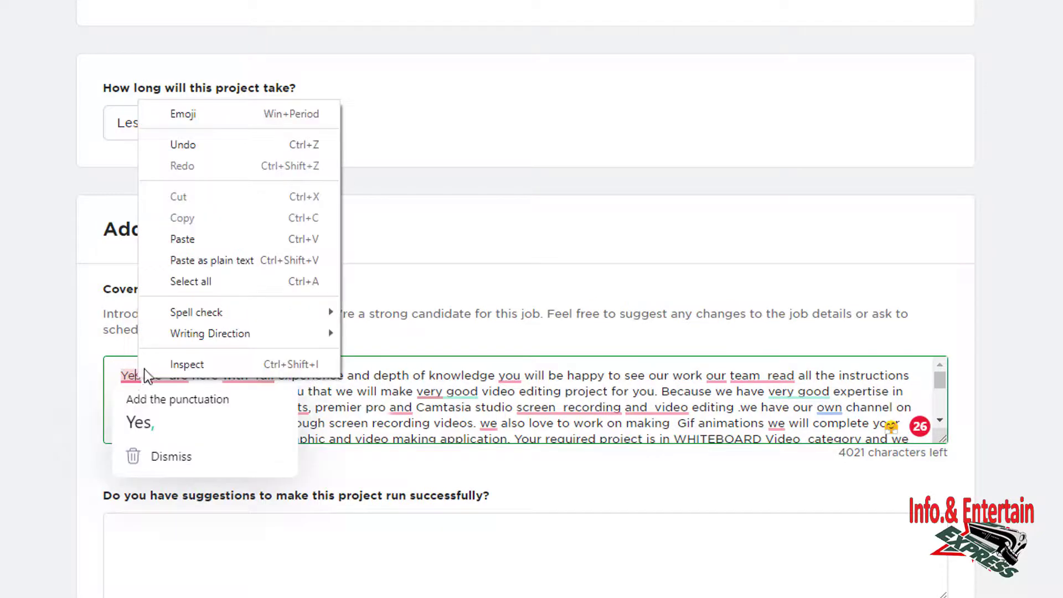
left_click(38, 348)
mouse_move(146, 375)
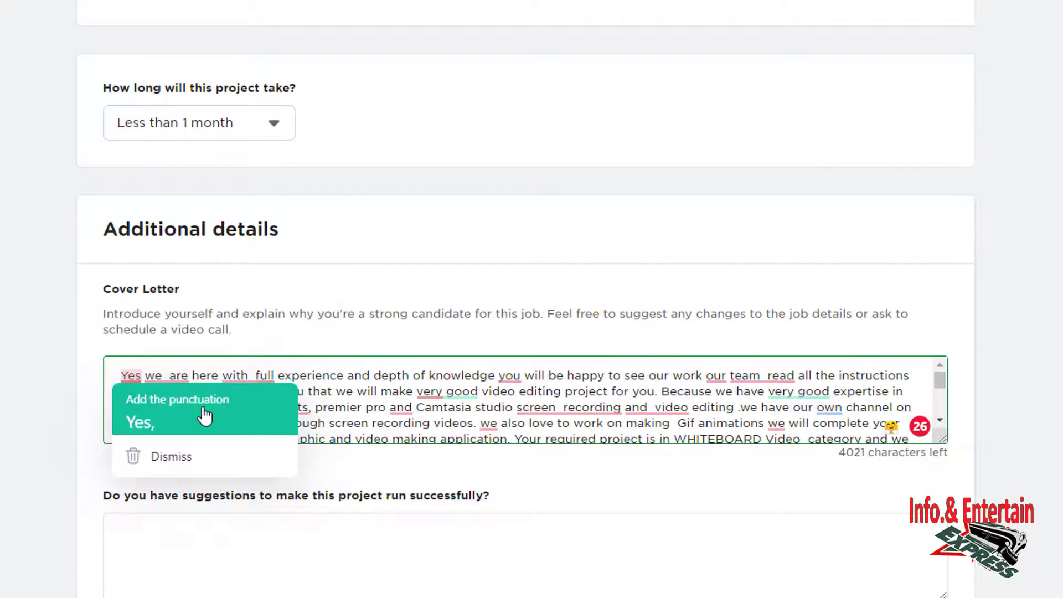
left_click(204, 415)
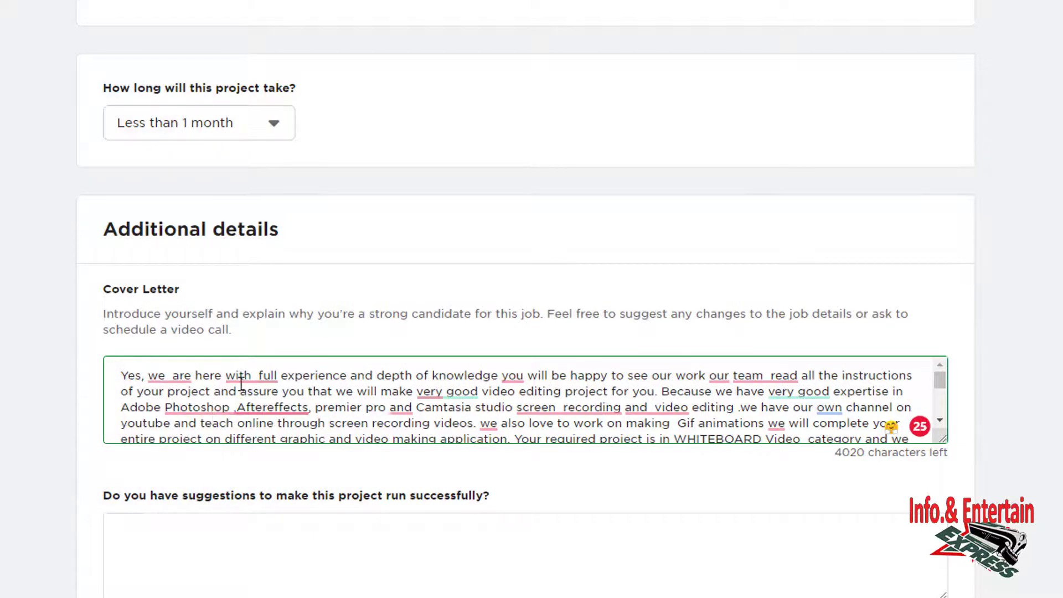
Answer "no" to the question about suggestions to make this project run successfully.
scroll(739, 383, "down", 5)
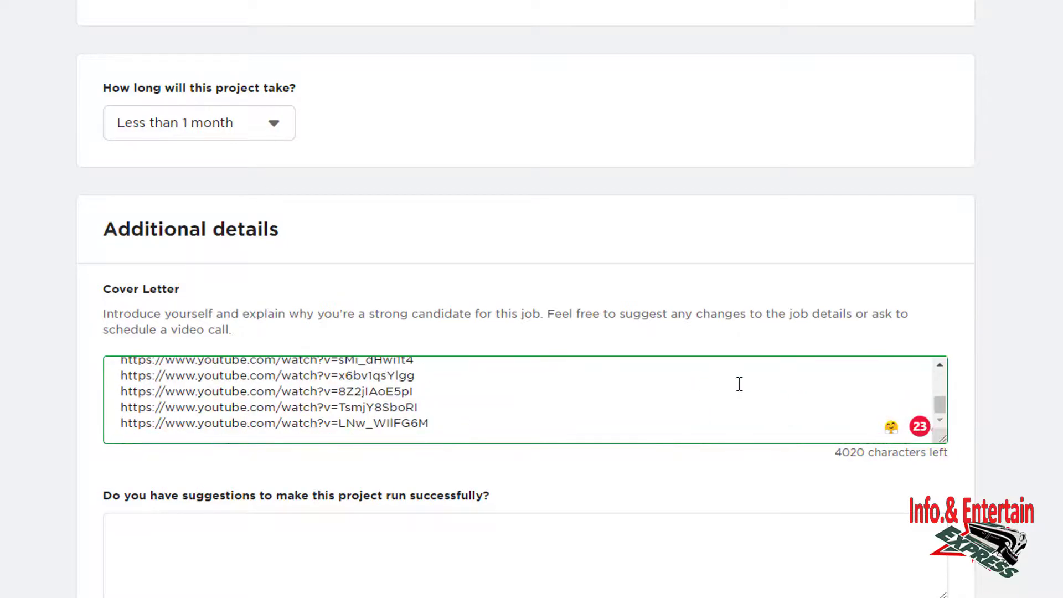
scroll(739, 384, "down", 5)
left_click(461, 223)
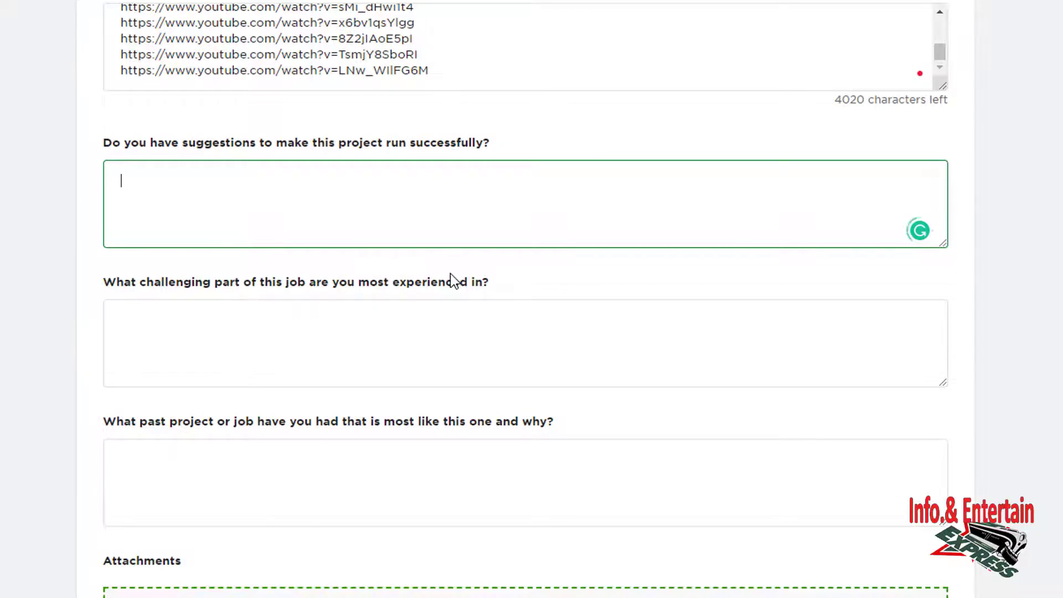
type("no")
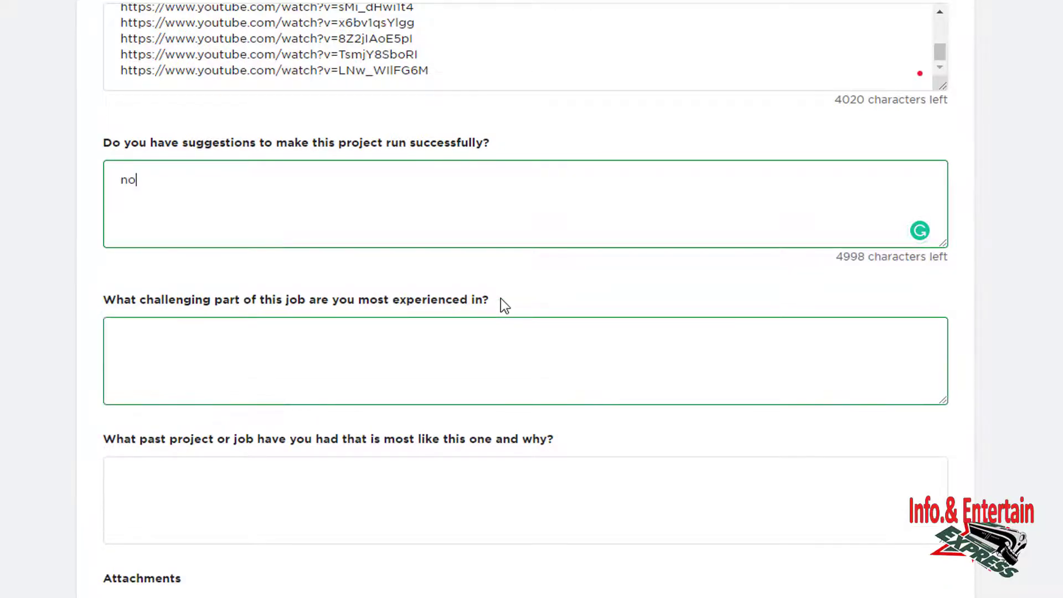
Answer the question about the job's most experienced challenging part with "i make similar like this job description".
left_click(490, 375)
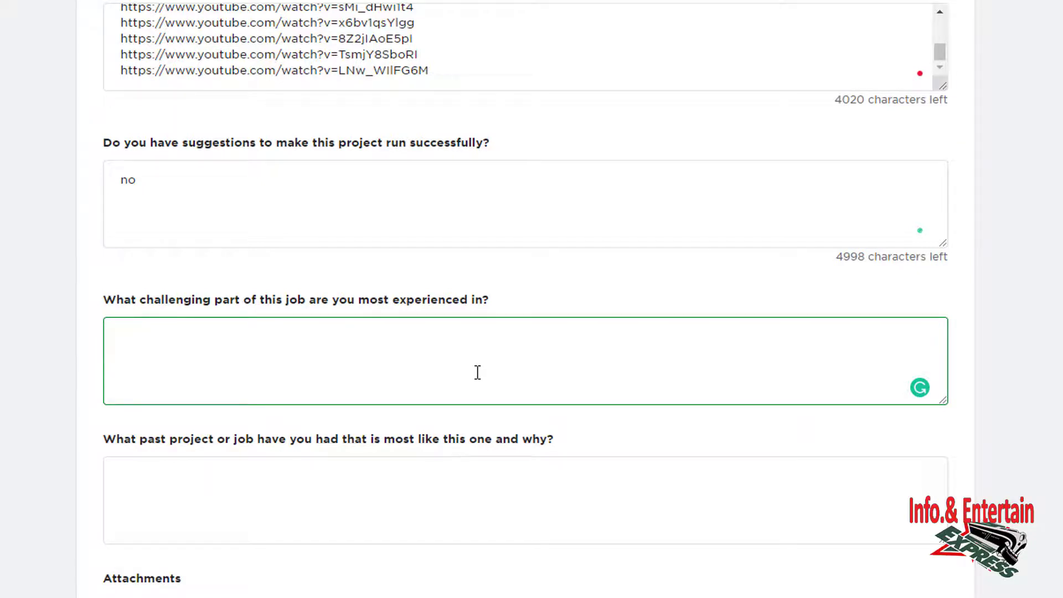
type("i")
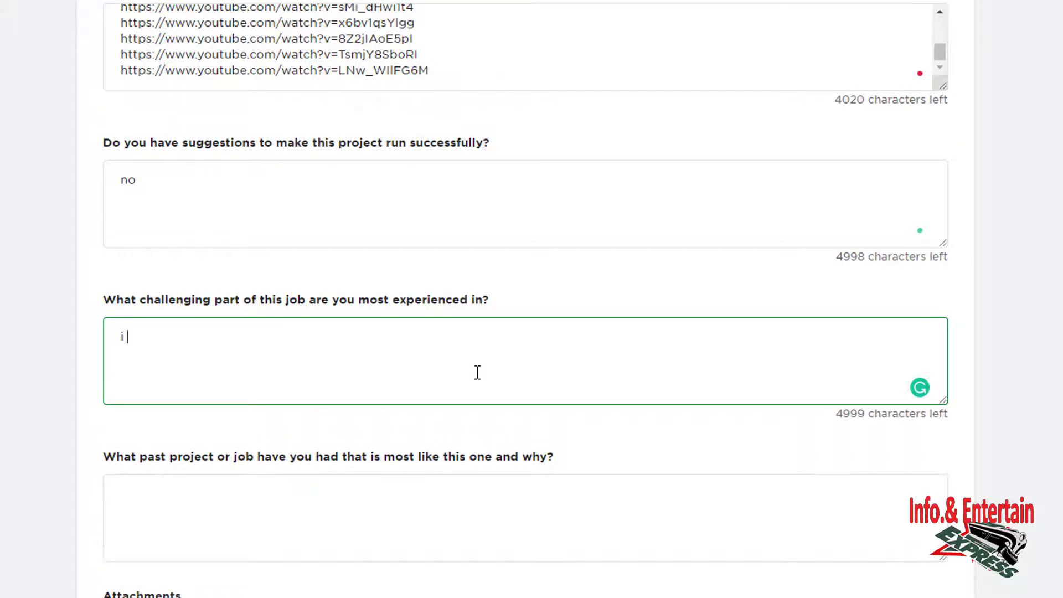
type(" make similar")
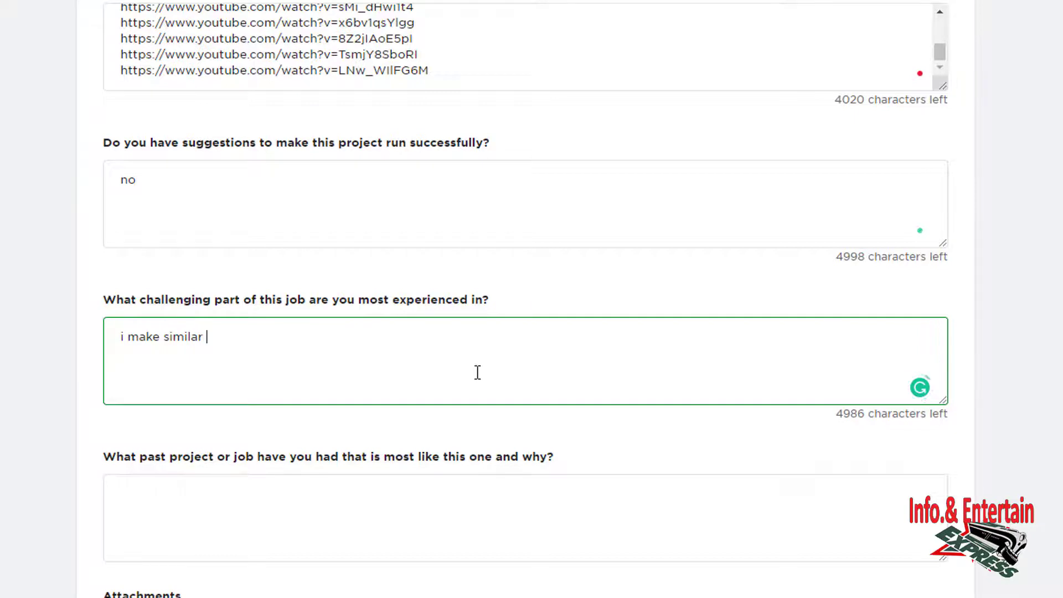
type(" like this job description")
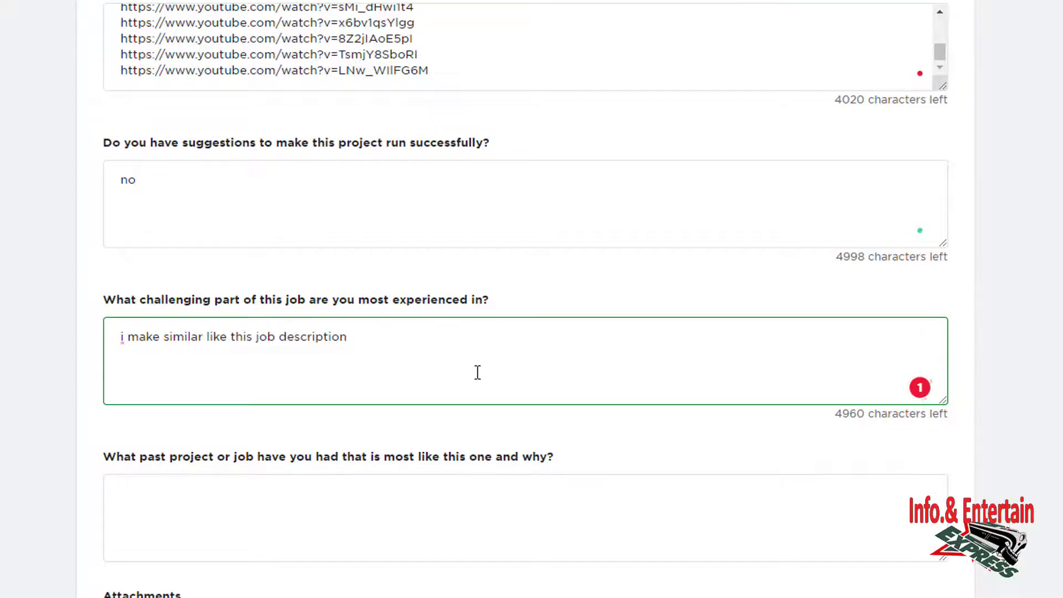
type(" project here is")
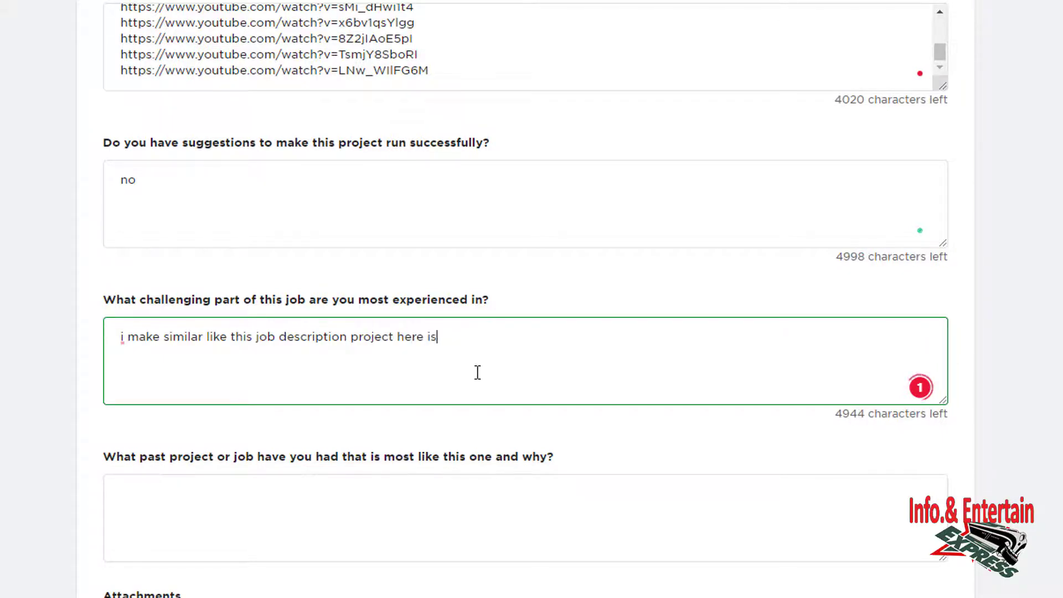
type(" video link")
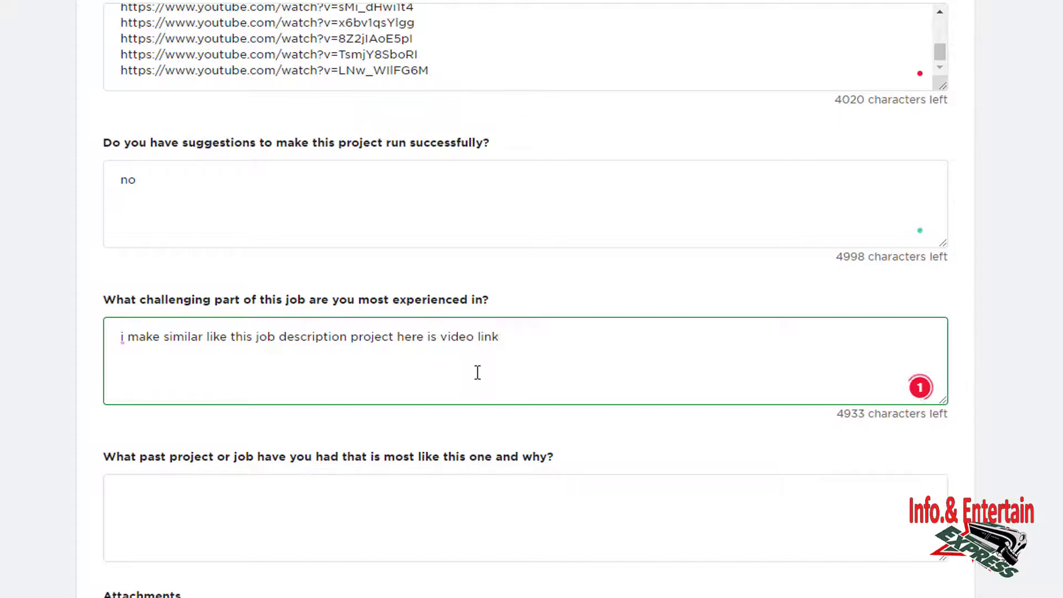
type("https://www.youtube.com/watch?v=LNw_WIlFG6M")
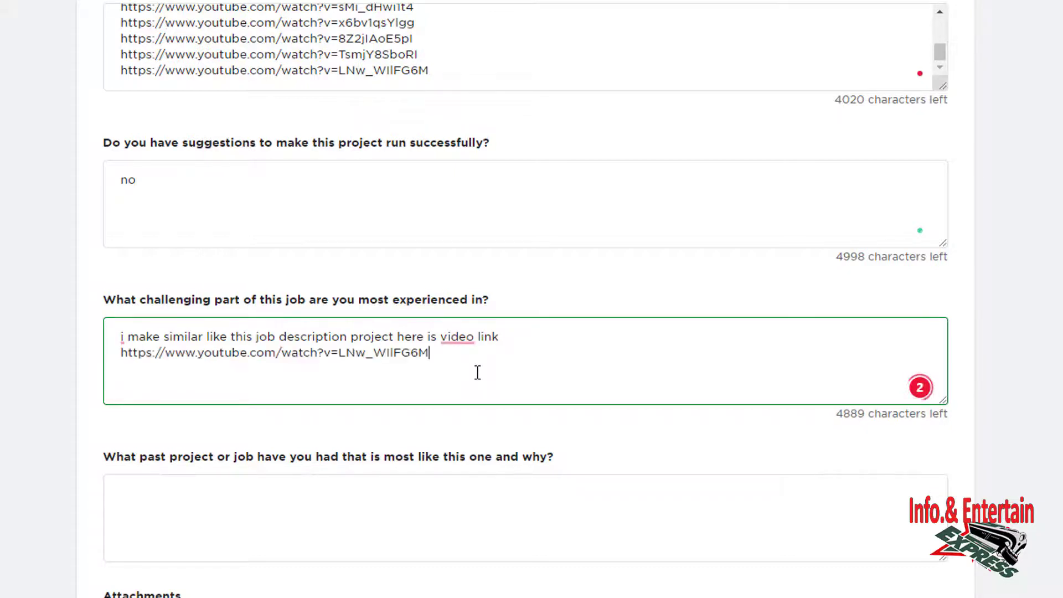
Answer the question about the most similar past project with "i done many video projects kindly see my portfolio and decide.".
left_click(534, 558)
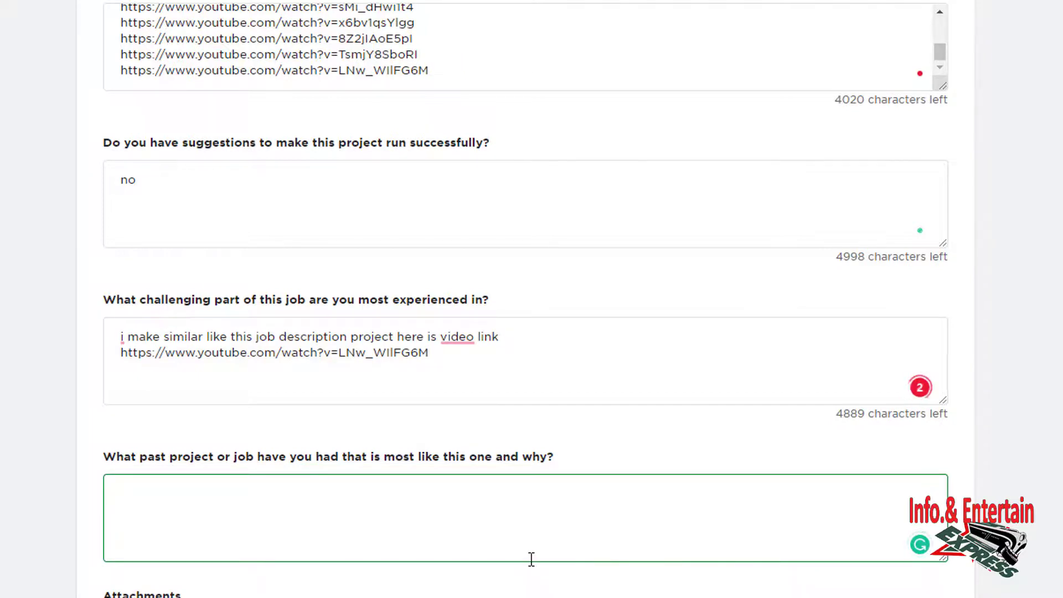
scroll(524, 550, "down", 3)
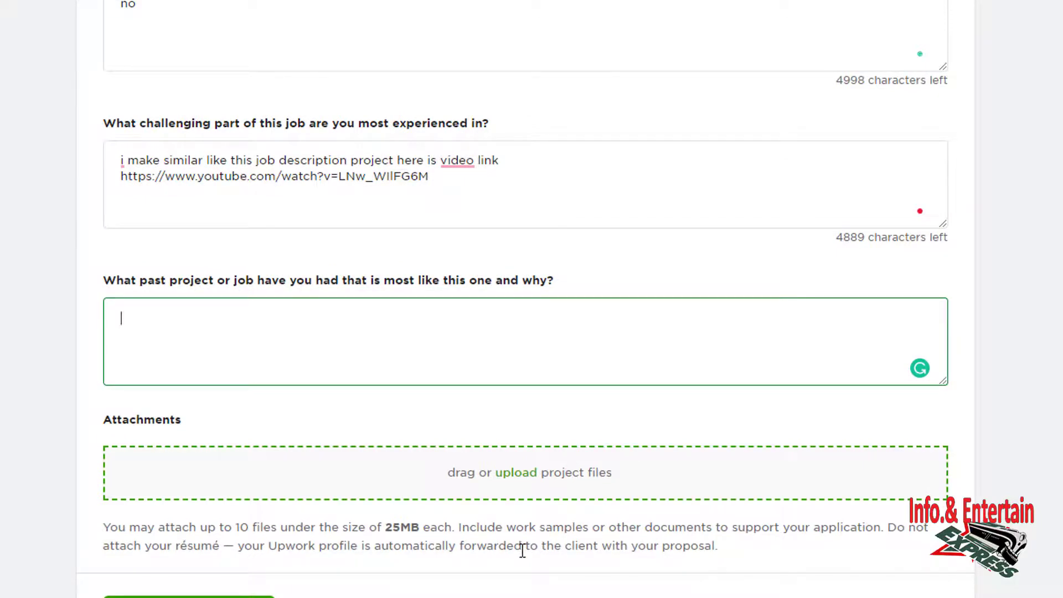
type("i do")
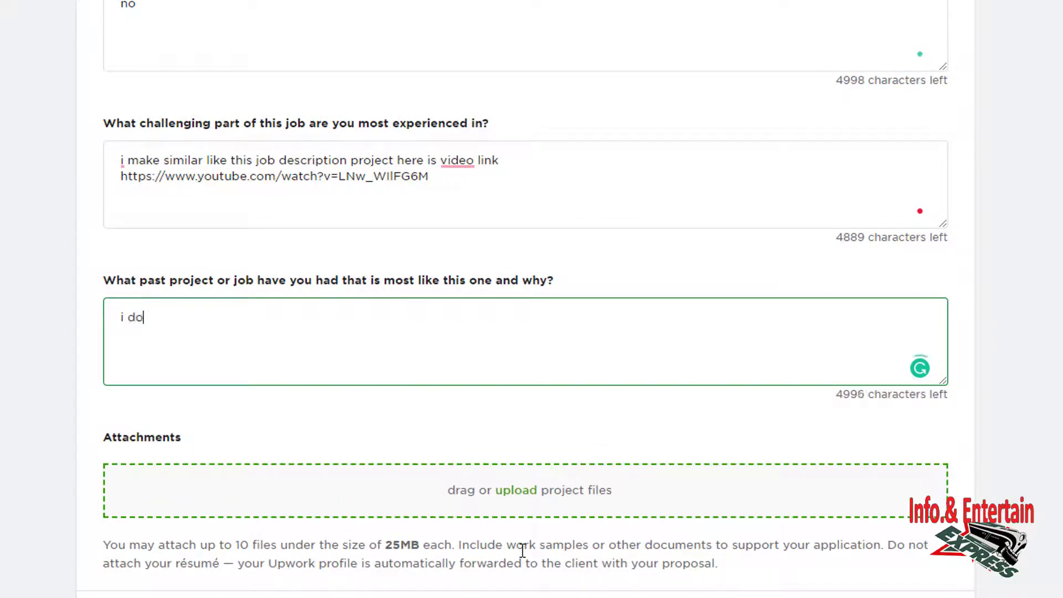
type("ne many vide")
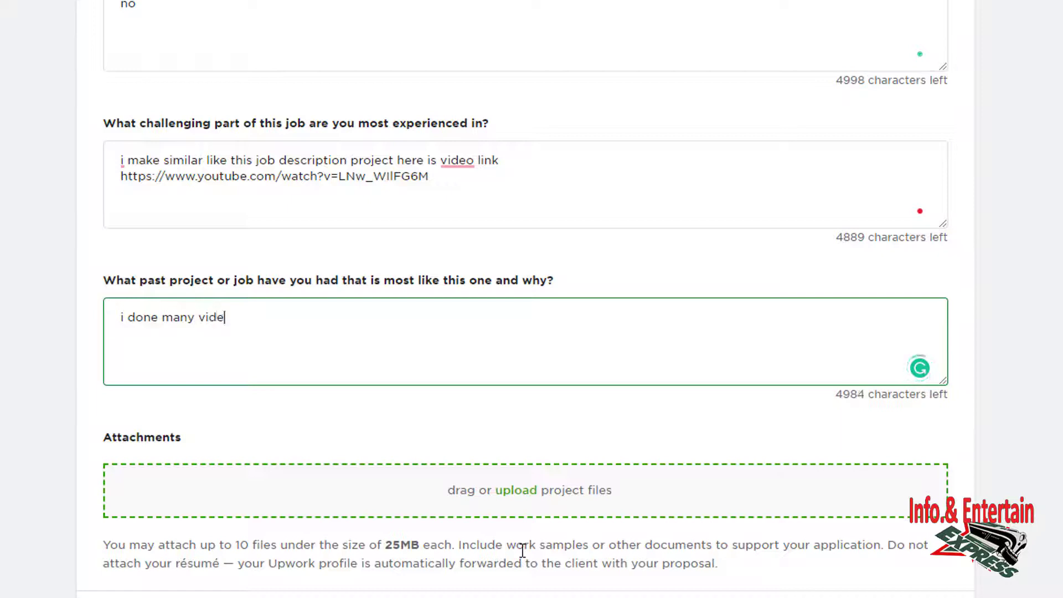
type("o projects")
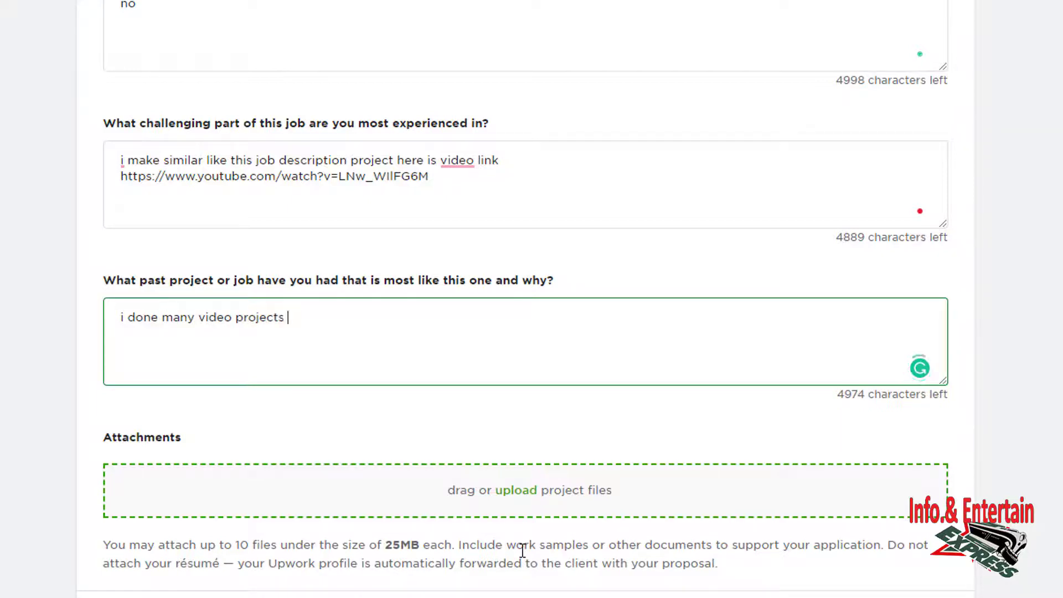
type(" k")
key("BackSpace")
key("BackSpace")
type("kindly see")
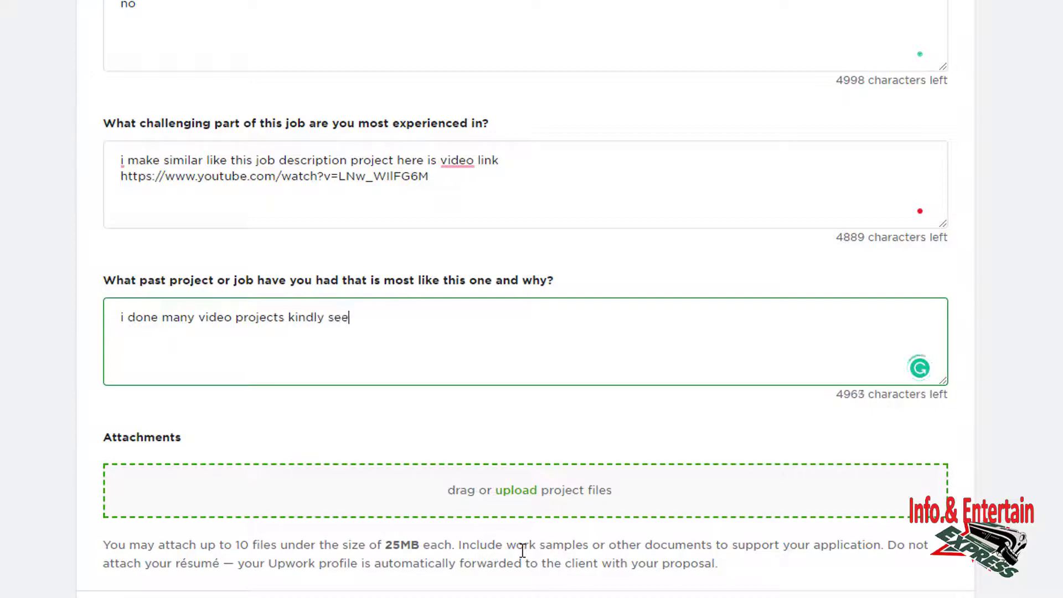
type(" my portfolio")
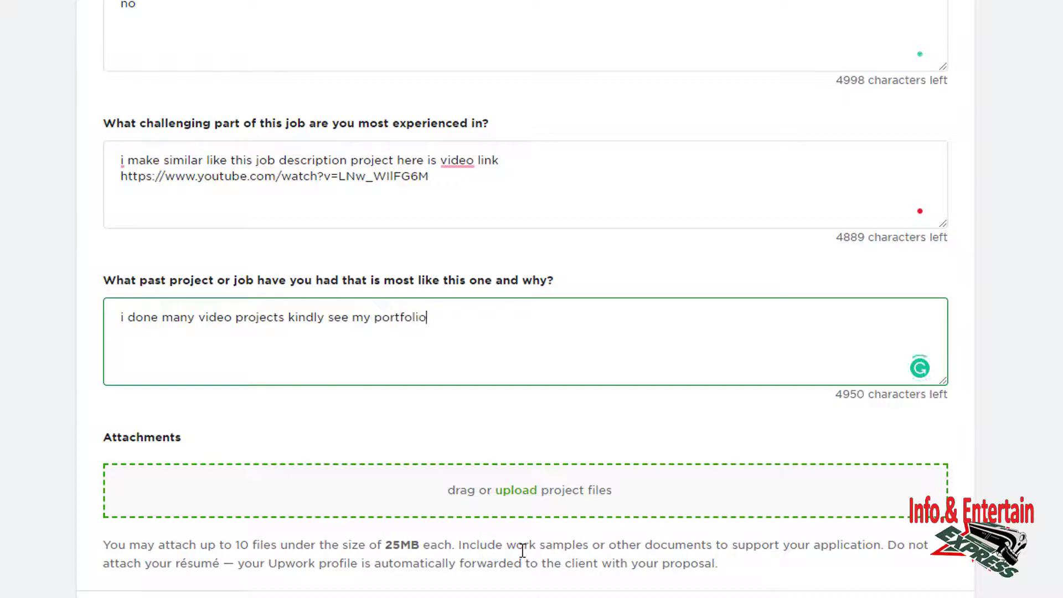
type(" and decide")
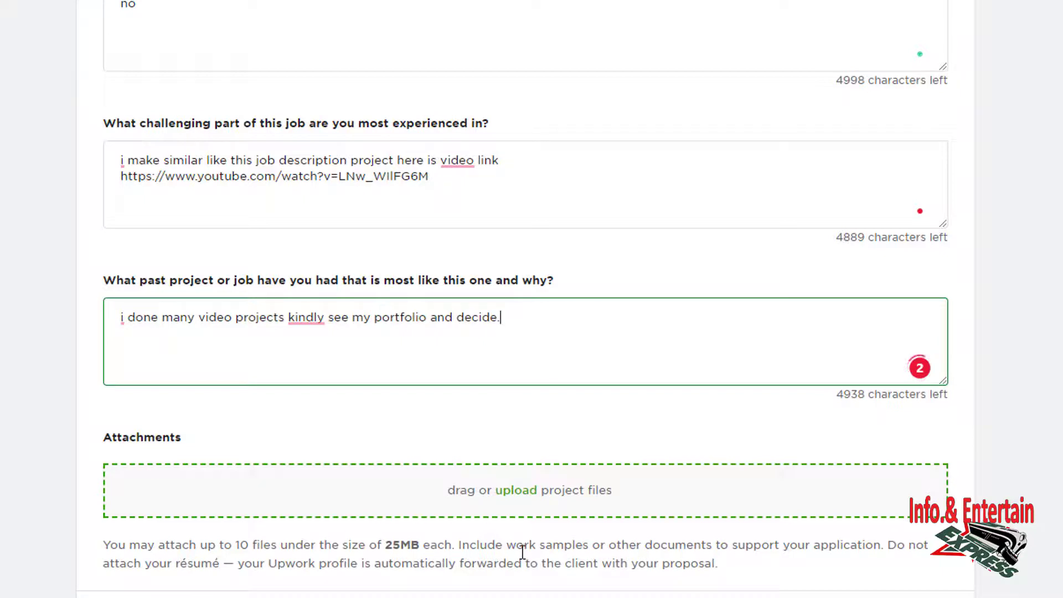
type(".")
Apply the suggested punctuation fix ". Kindly" to the word "kindly" in the past project answer.
left_click(304, 317)
right_click(305, 321)
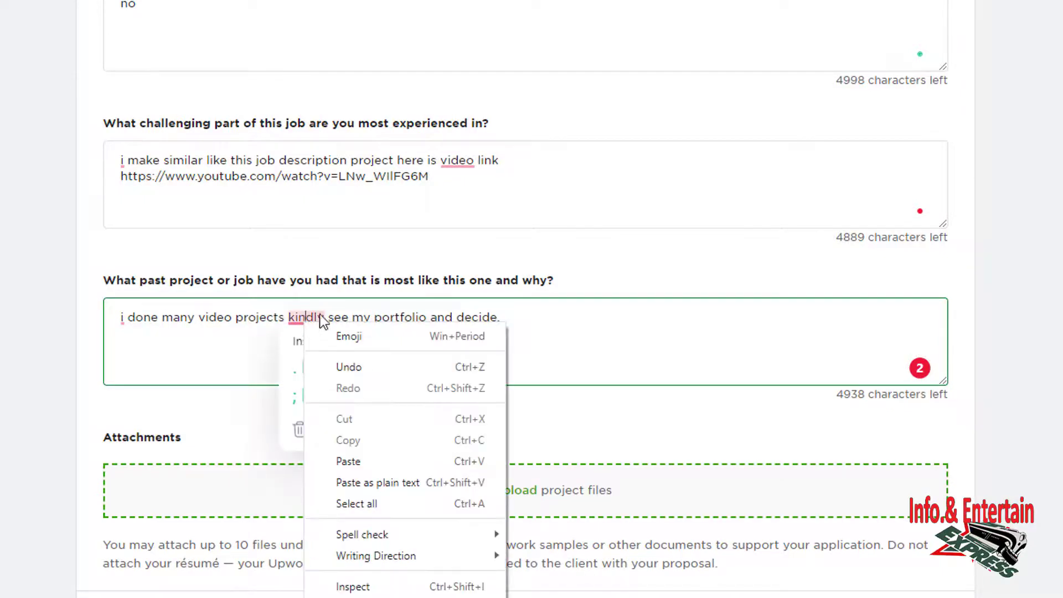
left_click(221, 368)
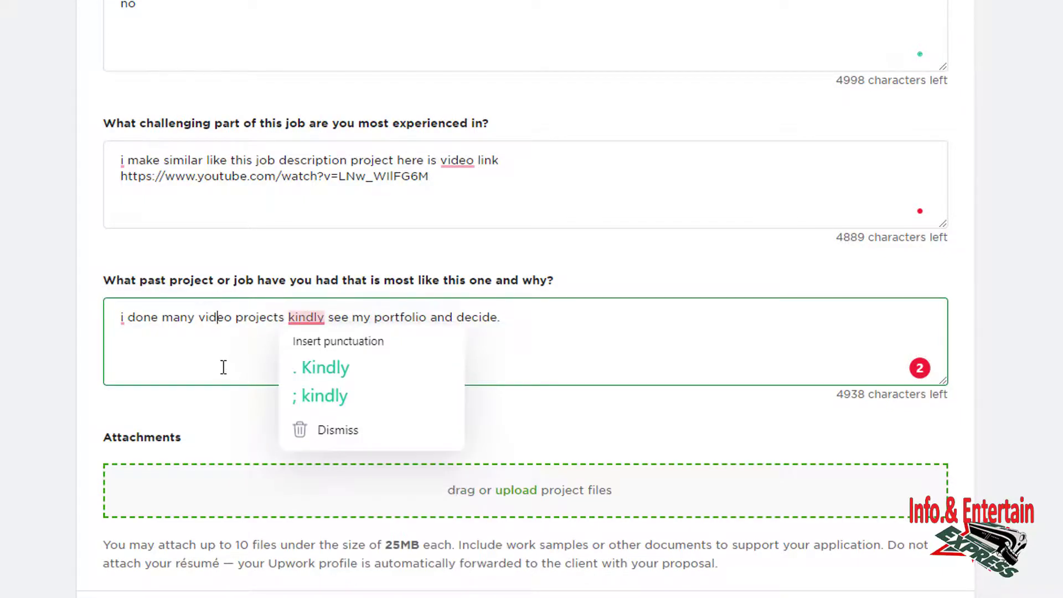
right_click(314, 327)
left_click(203, 444)
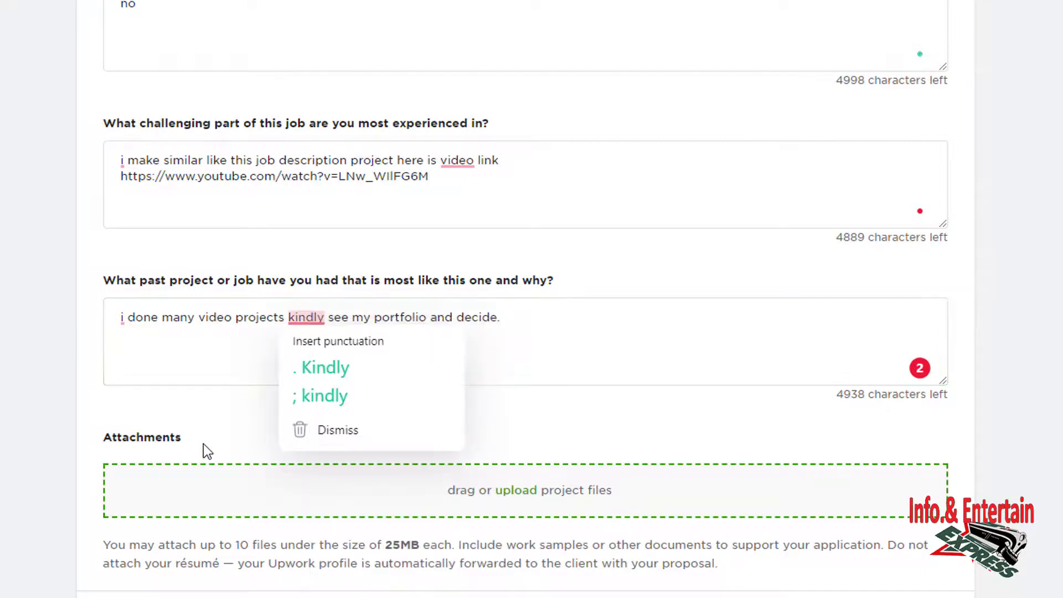
left_click(340, 368)
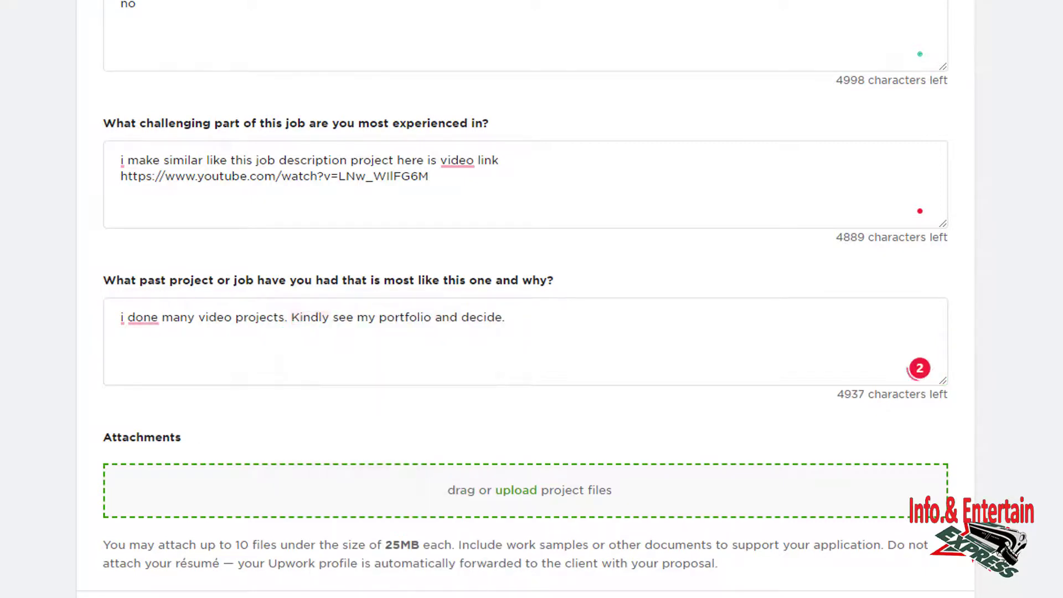
Continue the cover letter after "Here are these" with ". jindly see my general profile on upwork.".
mouse_move(584, 597)
scroll(764, 458, "up", 10)
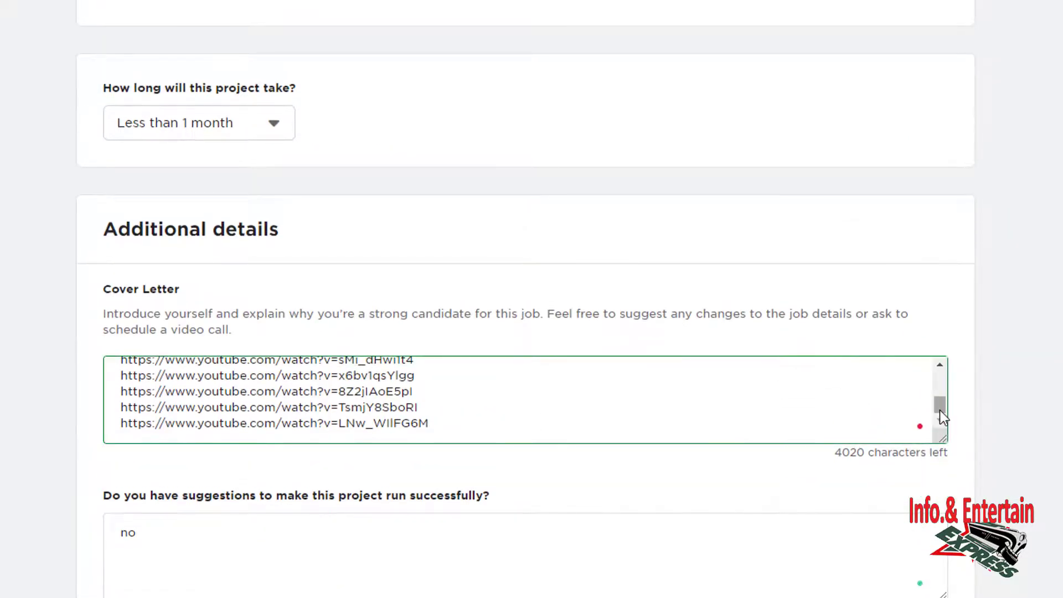
mouse_move(939, 410)
left_mouse_down()
mouse_move(943, 395)
mouse_move(940, 423)
left_mouse_up()
scroll(577, 421, "up", 3)
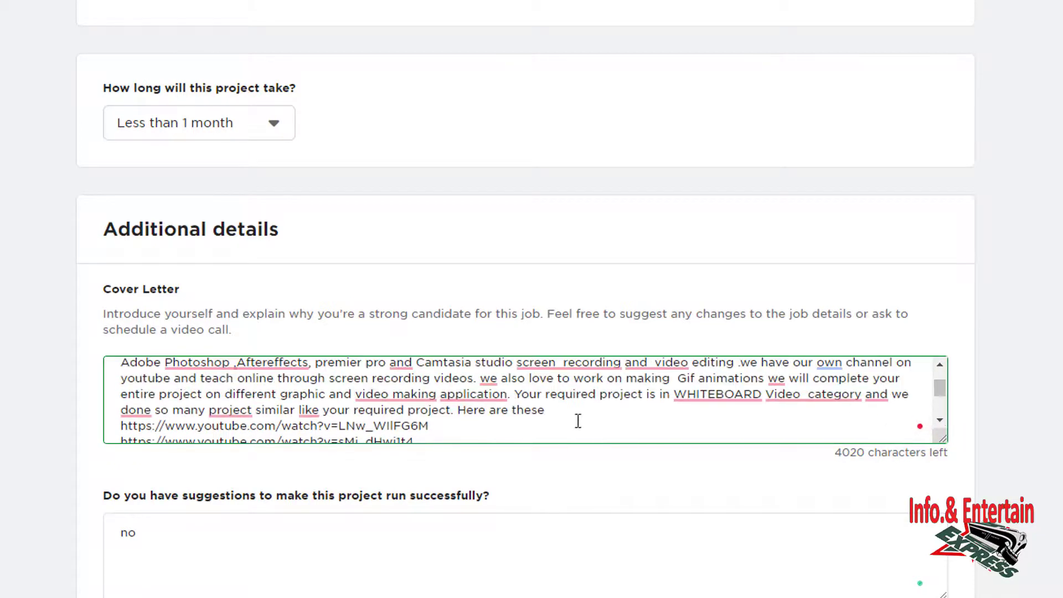
left_click(557, 413)
type(". in")
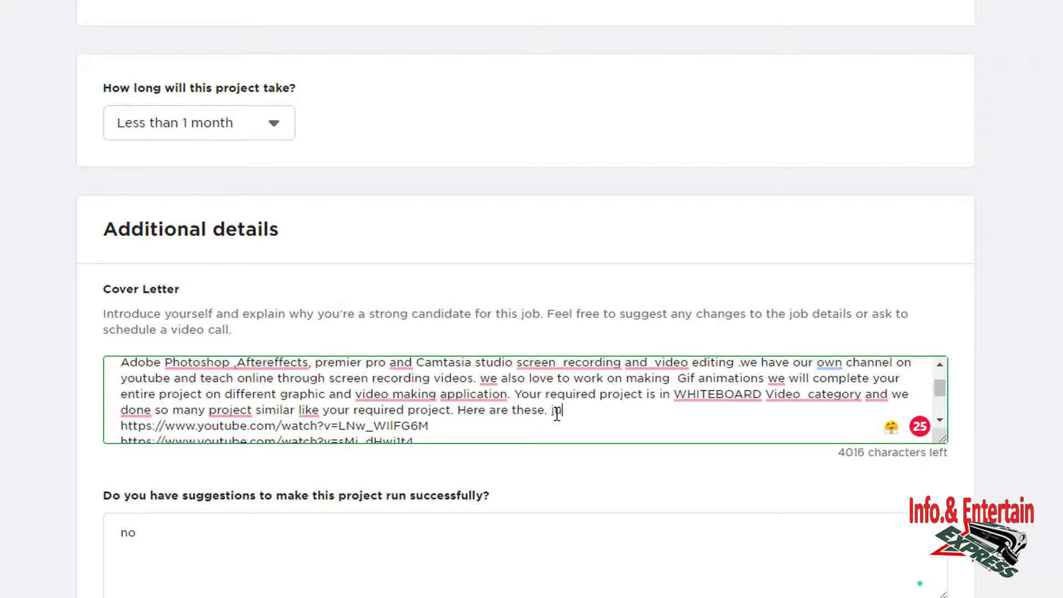
type("diy see my ")
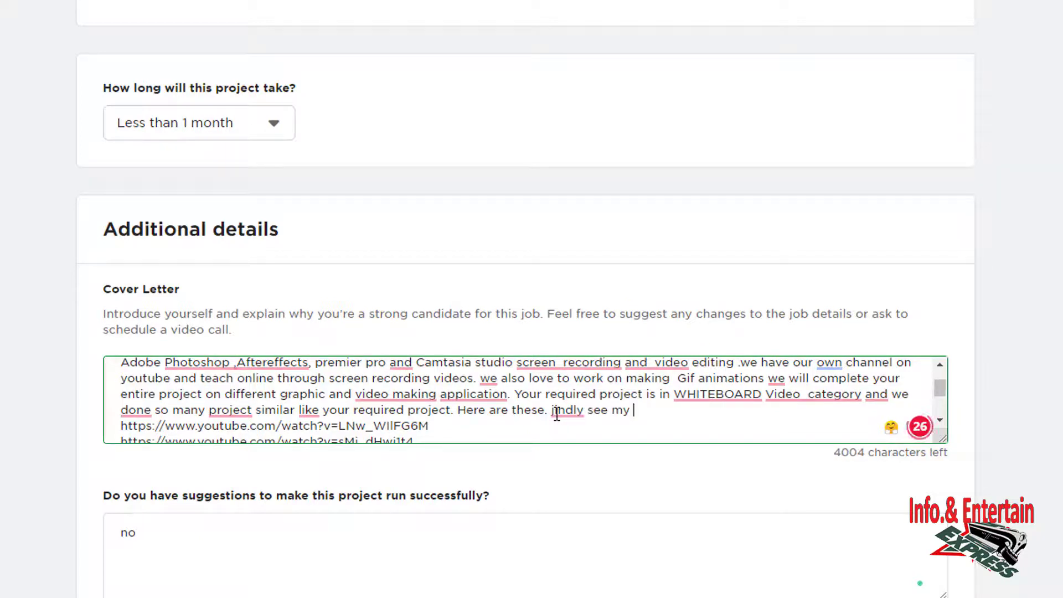
type("general pro")
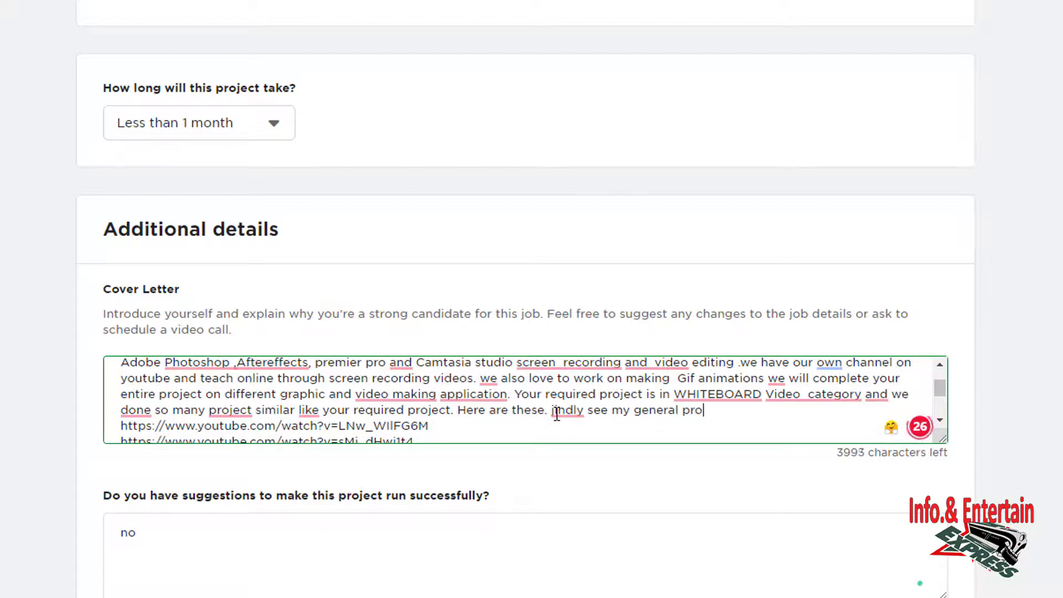
type("file on up")
type("work.")
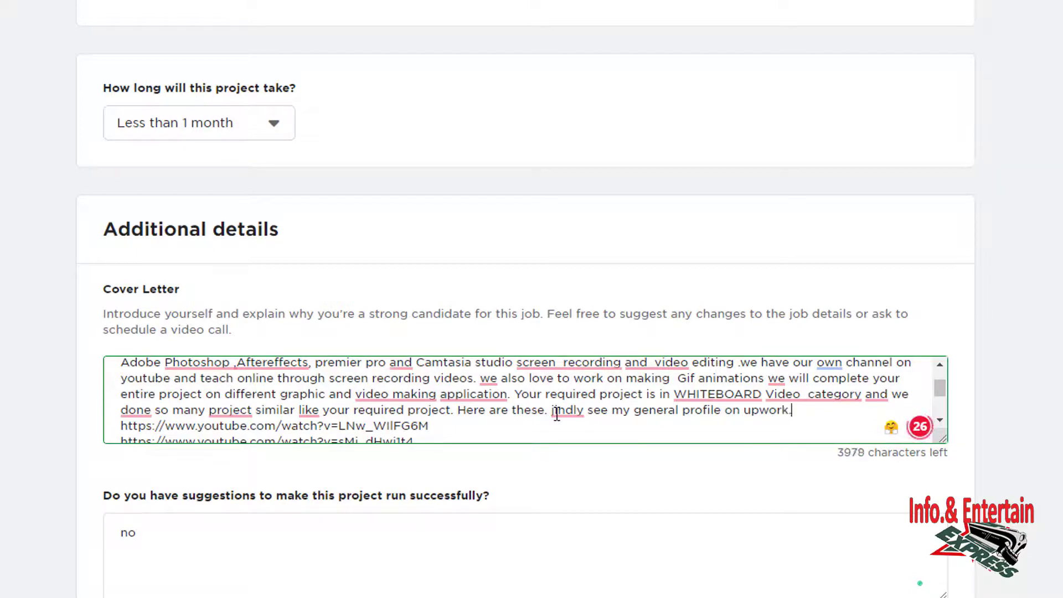
Replace "WHITEBOARD" in the cover letter's sentence about the required project category with "Prezi power point presentation".
scroll(626, 404, "up", 2)
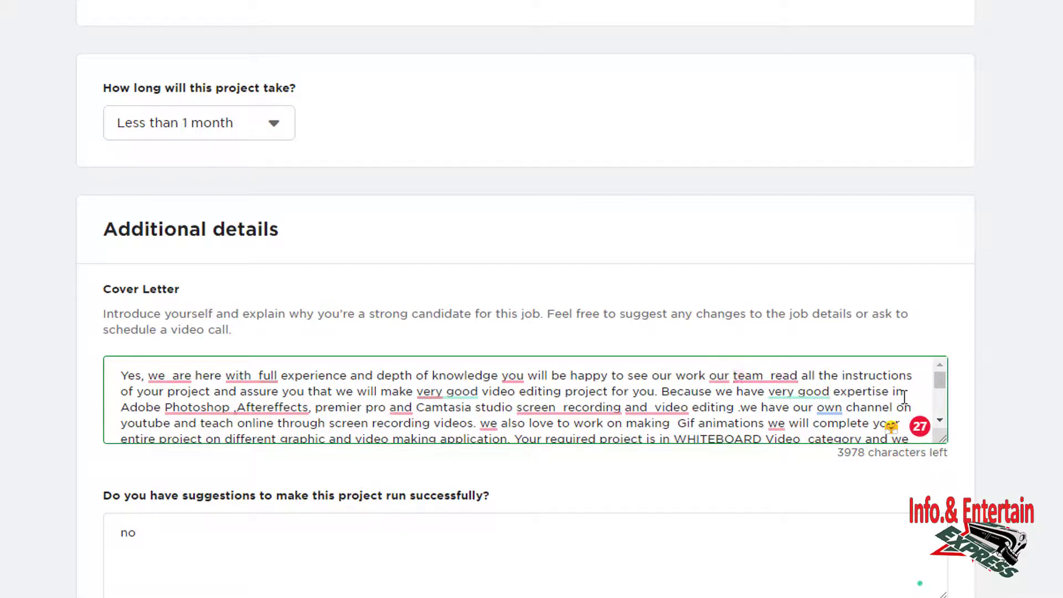
mouse_move(248, 400)
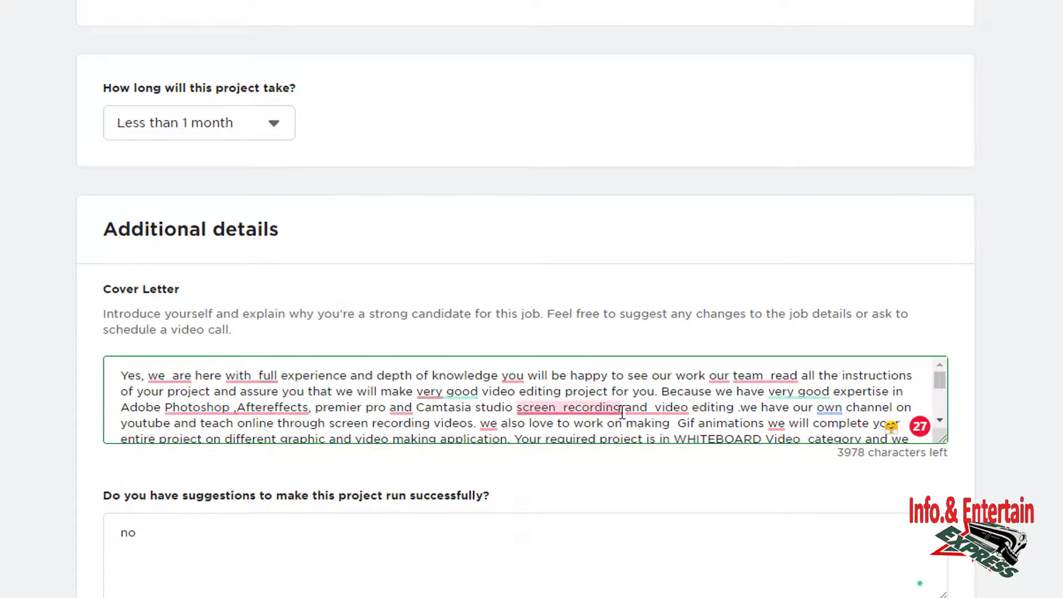
mouse_move(853, 440)
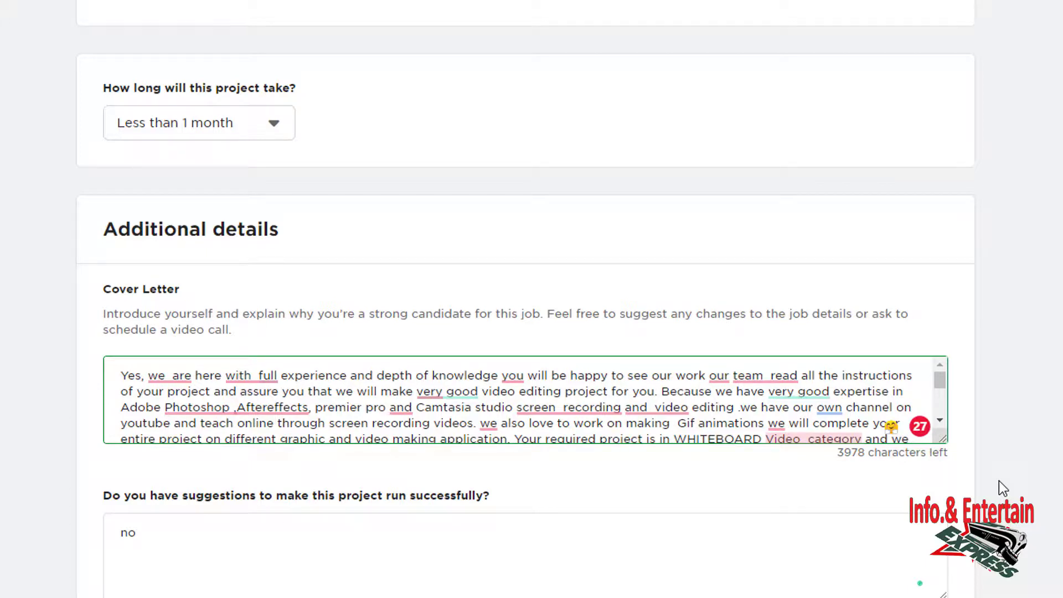
scroll(942, 423, "down", 2)
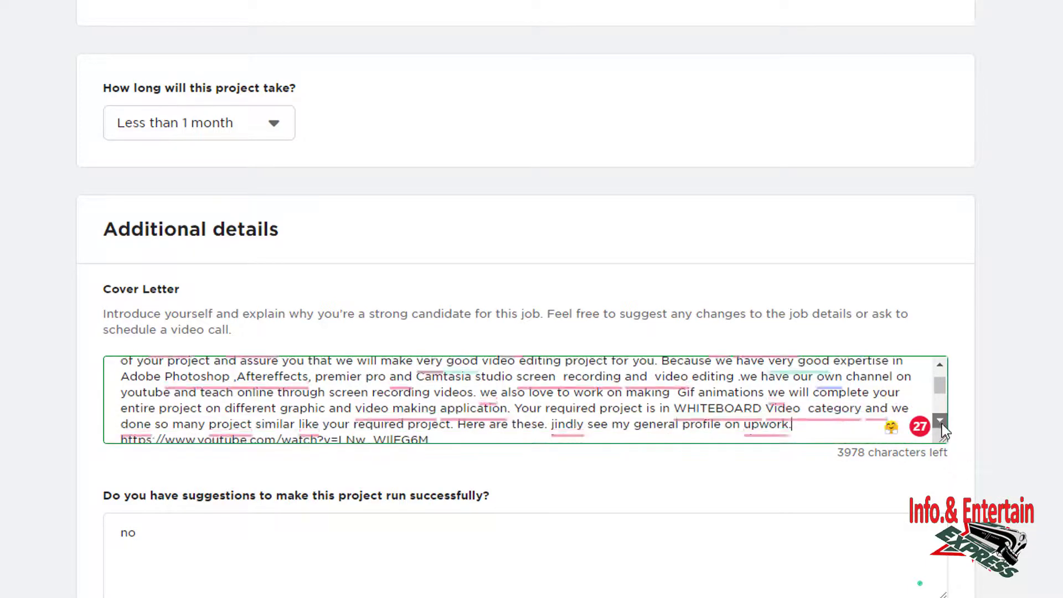
left_click(764, 407)
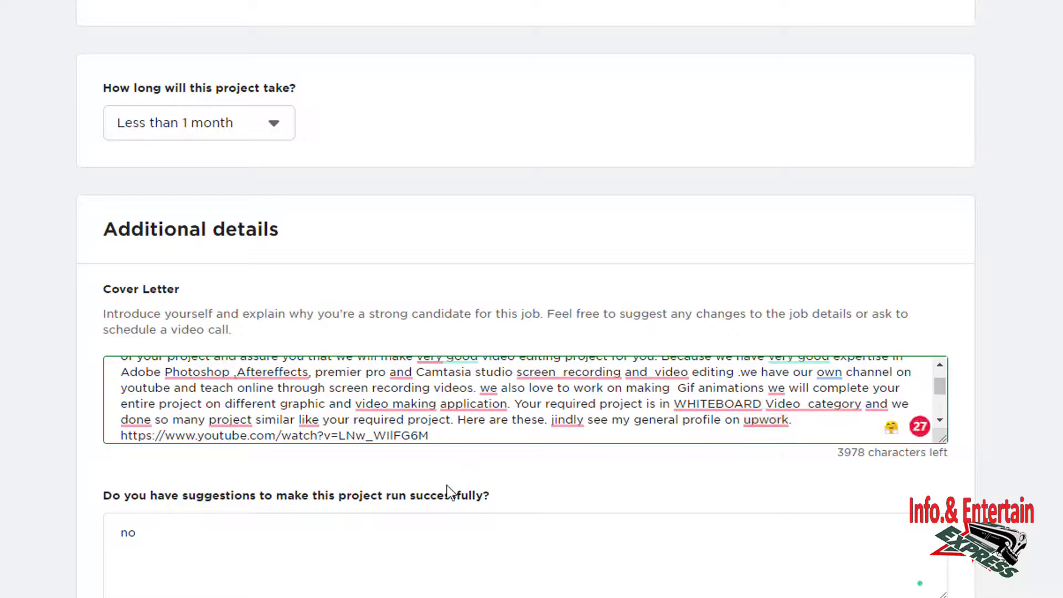
key("BackSpace")
key("BackSpace")
key("BackSpace")
key("BackSpace")
key("BackSpace")
key("BackSpace")
key("BackSpace")
key("BackSpace")
key("BackSpace")
key("BackSpace")
key("BackSpace")
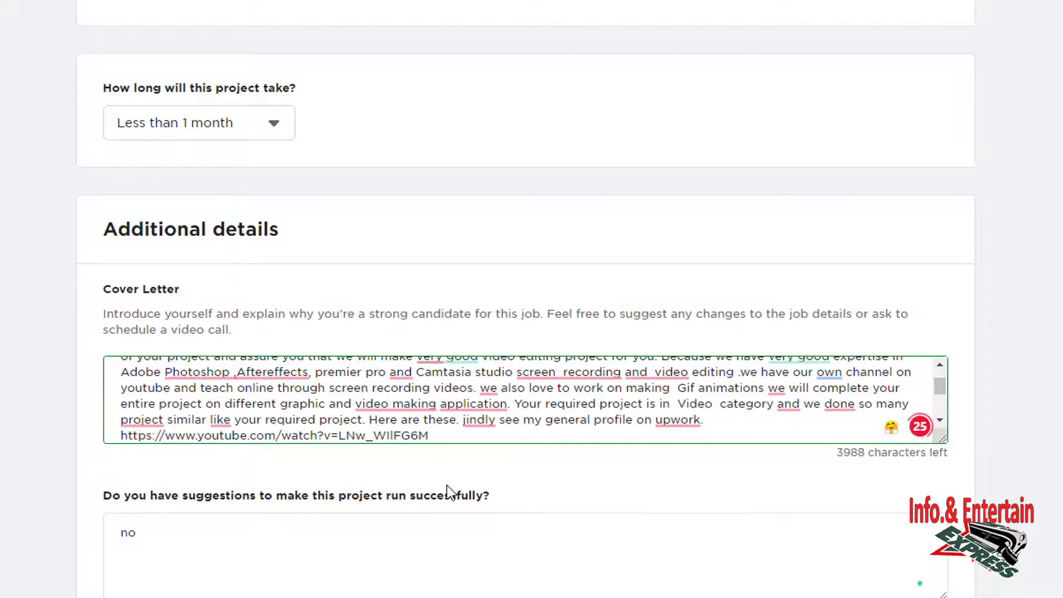
type("Prezi")
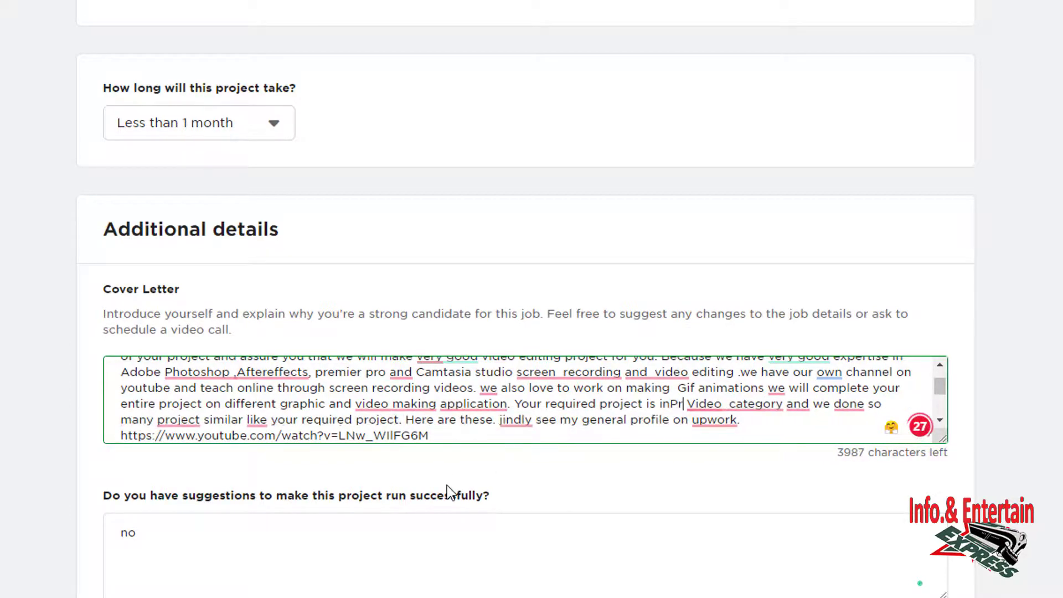
type(" power")
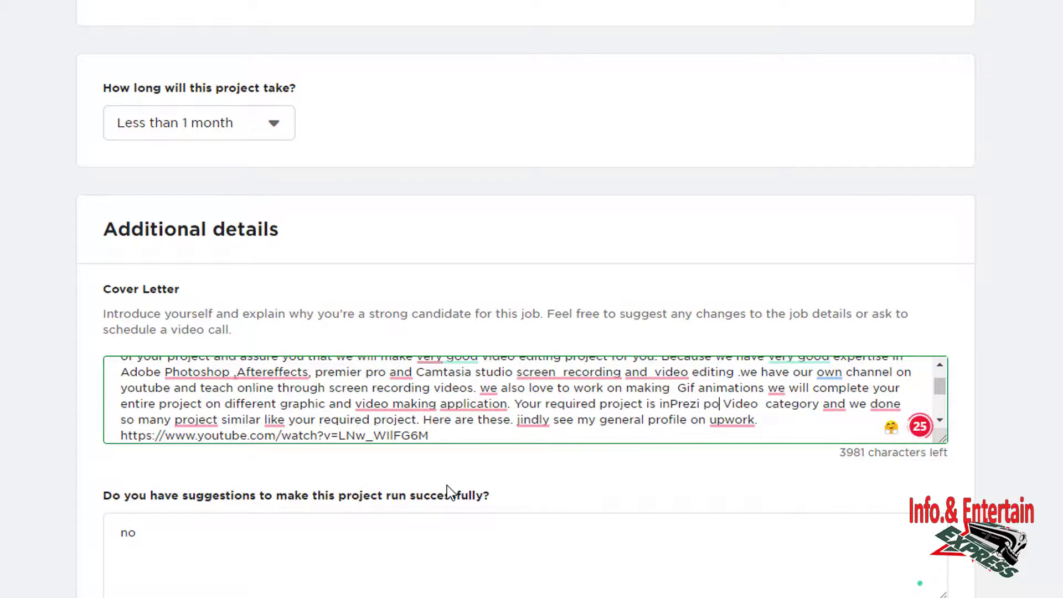
type(" point ")
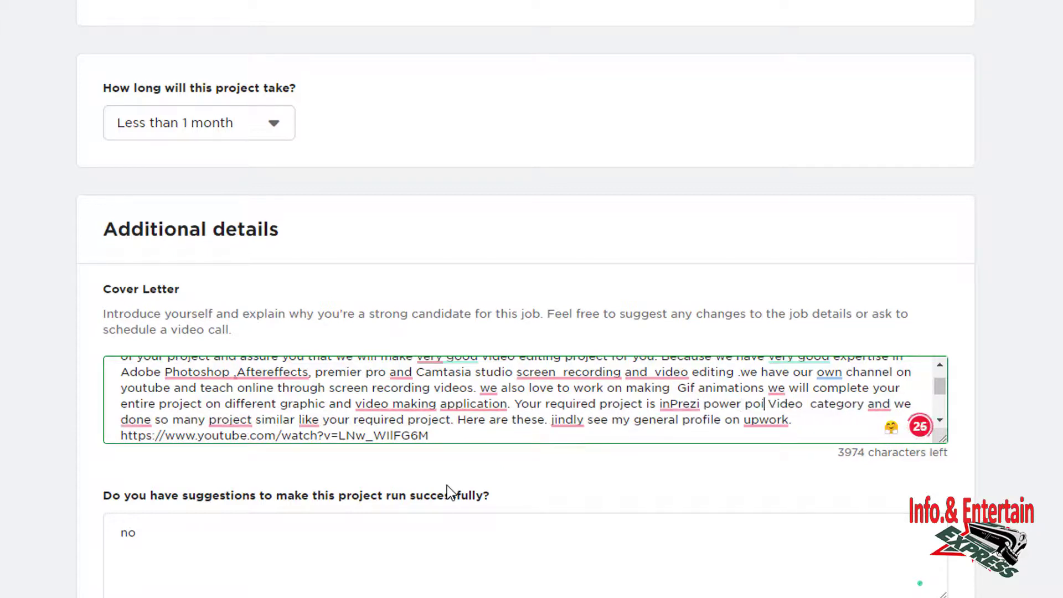
type("pres")
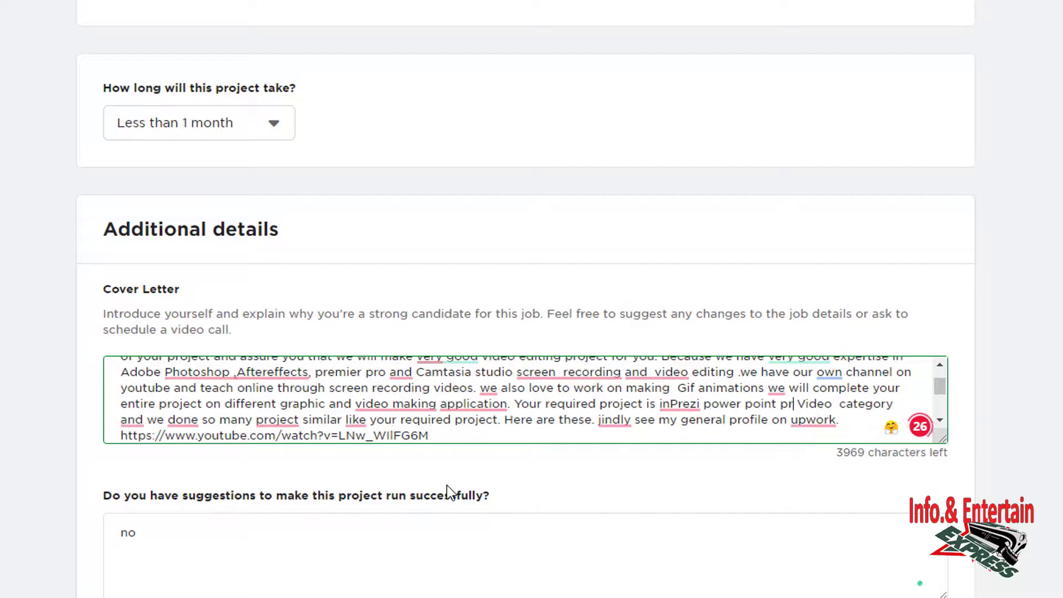
type("entati")
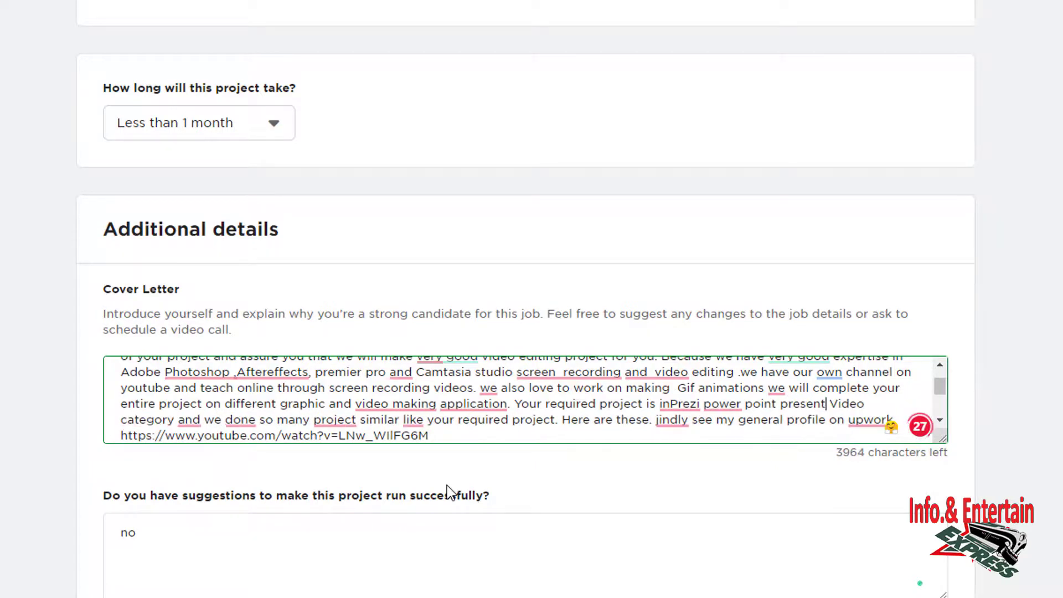
type("on")
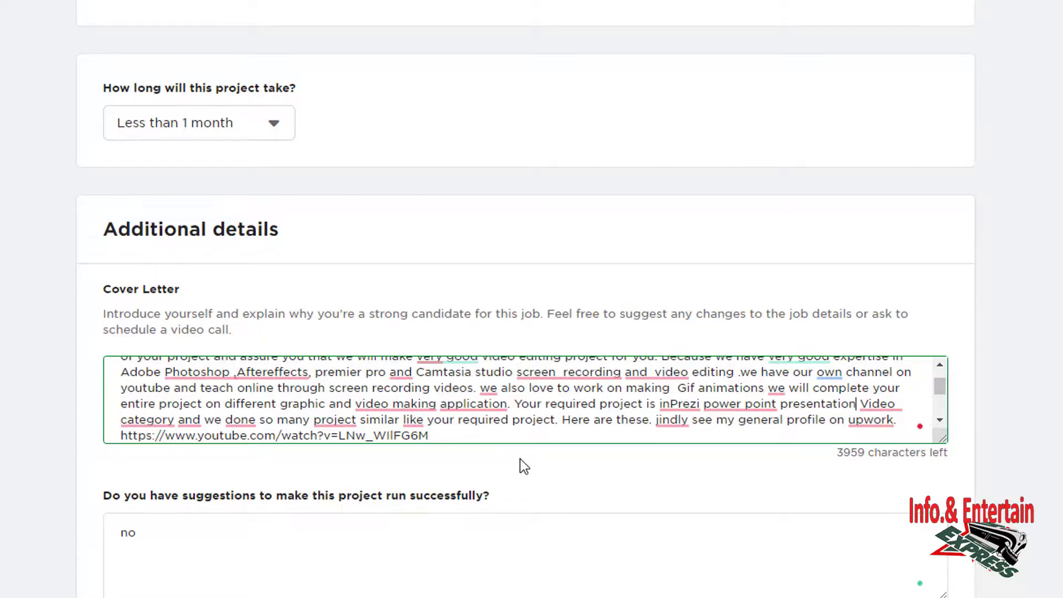
Apply the suggested spelling correction "kindly" to the misspelled word "jindly" in the cover letter.
left_click(665, 425)
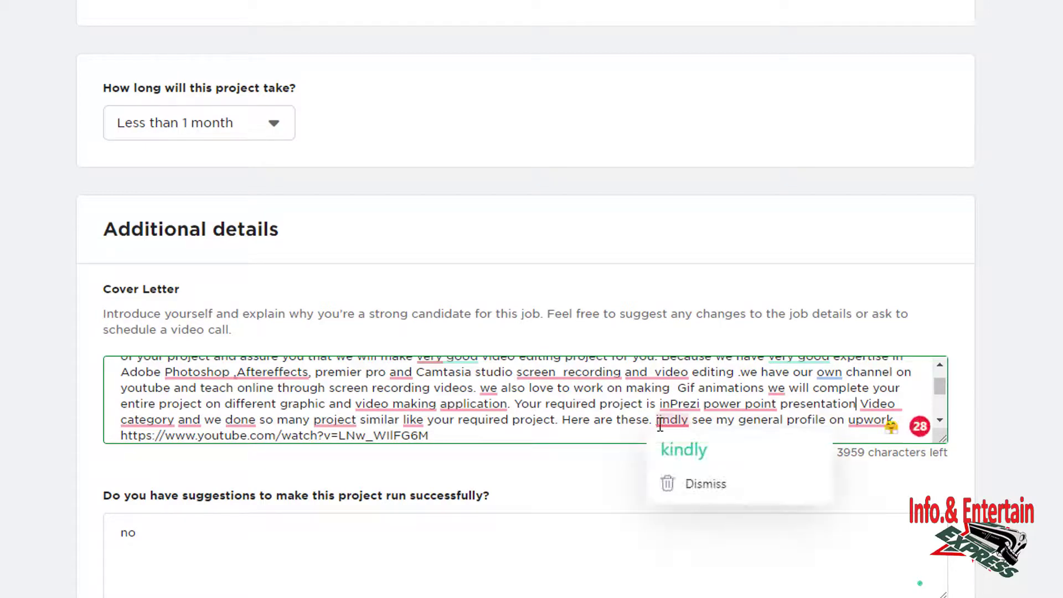
left_click(681, 462)
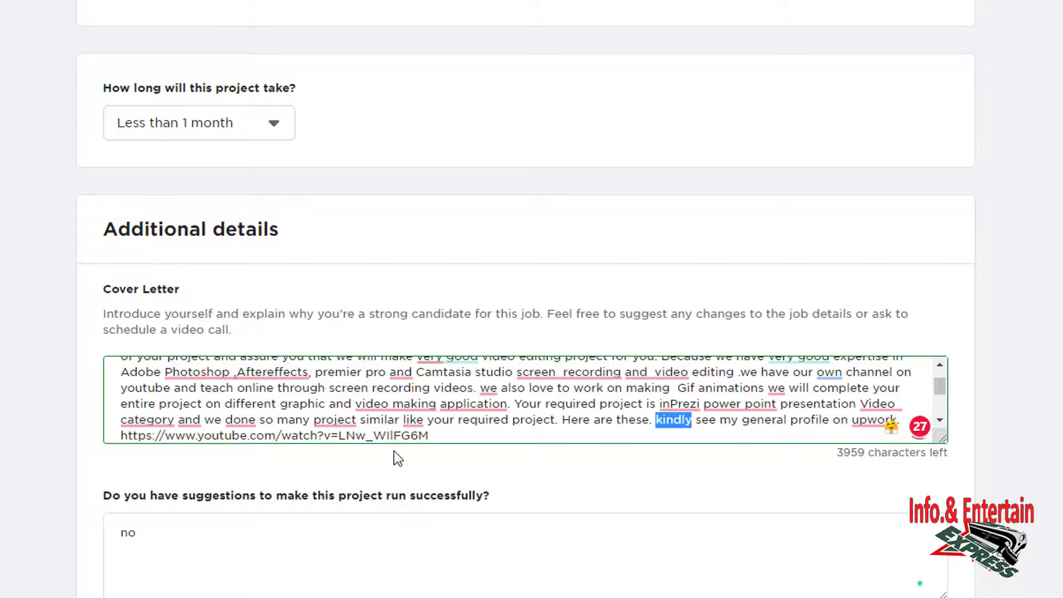
Separate the run-together words "inPrezi" into "in Prezi" in the cover letter's sentence about the required project.
scroll(415, 435, "down", 8)
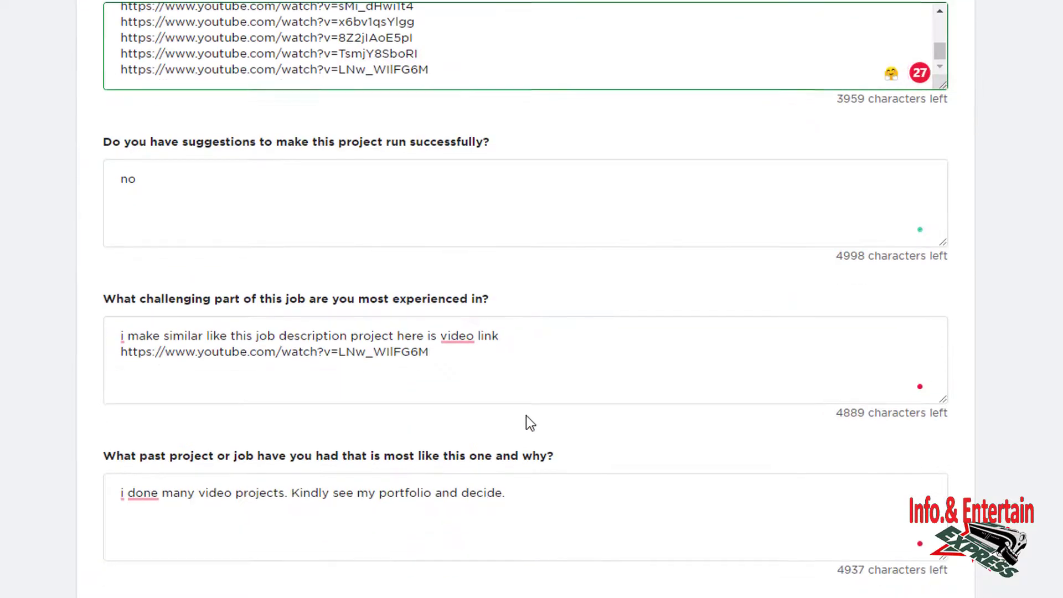
scroll(526, 421, "down", 7)
scroll(526, 423, "up", 15)
scroll(581, 451, "up", 8)
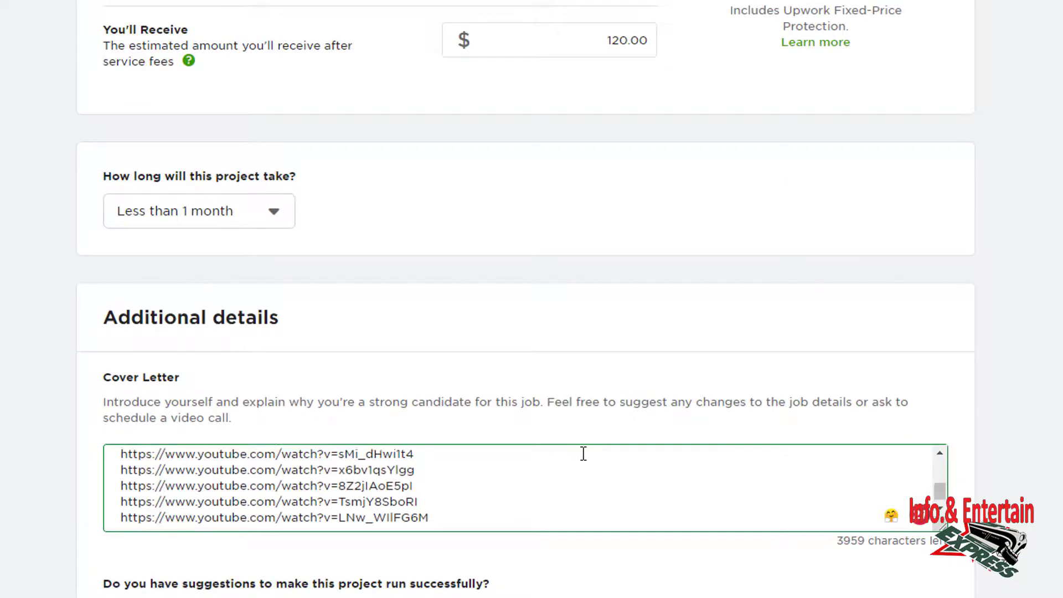
scroll(600, 506, "down", 6)
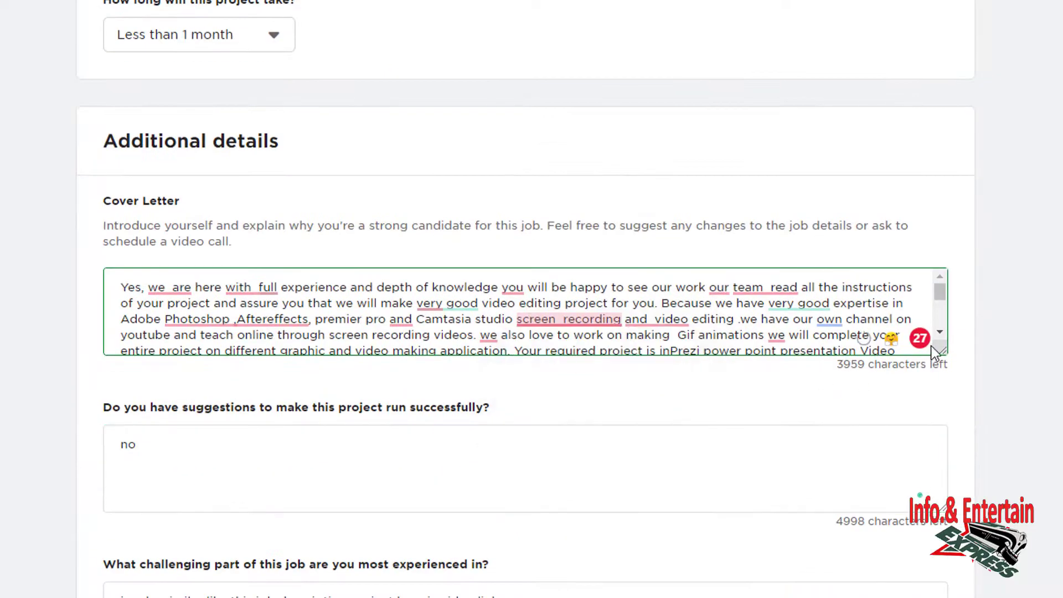
left_click(940, 332)
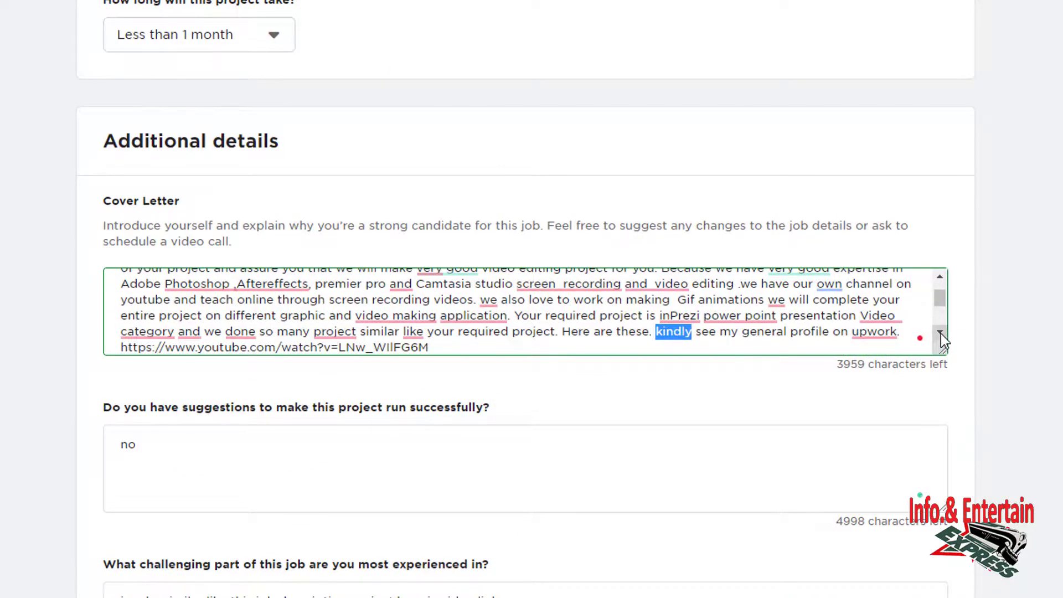
left_click(673, 318)
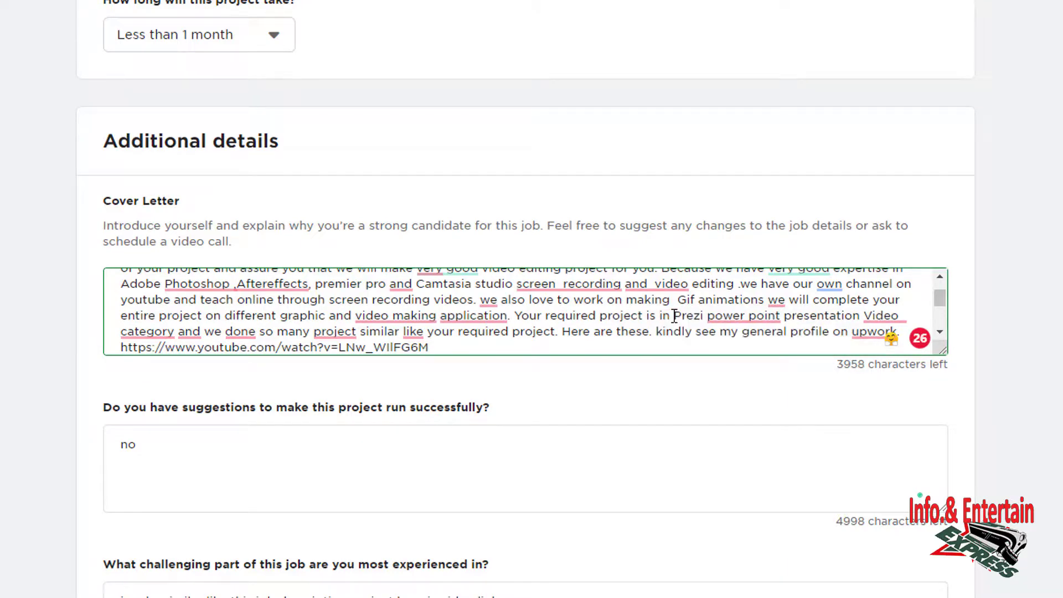
Submit the proposal for the Prezi presentation job, accepting the fixed-price notice with "Yes, I understand.".
scroll(675, 315, "up", 2)
scroll(716, 461, "up", 3)
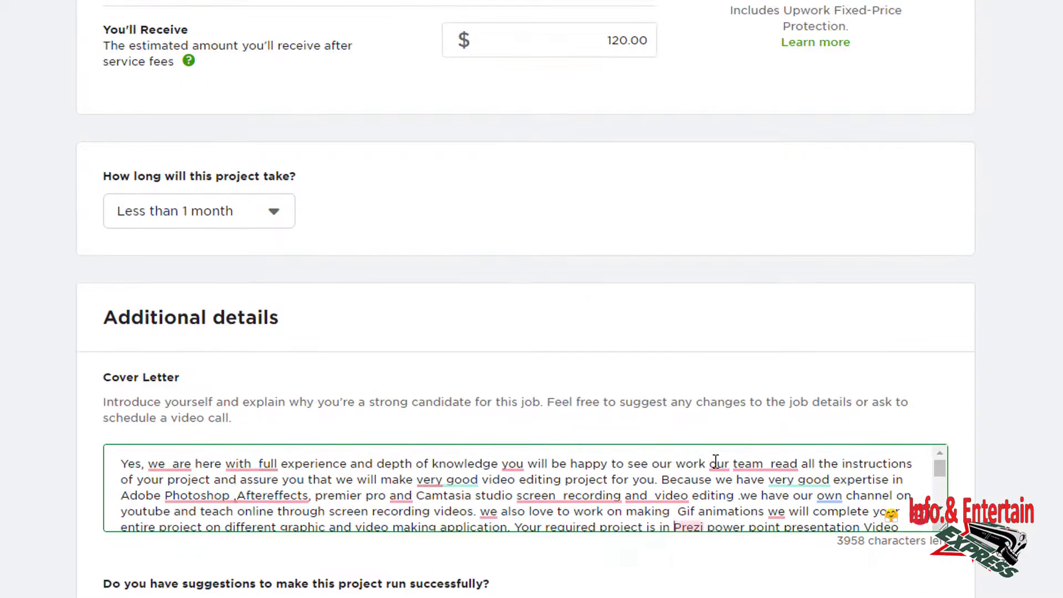
scroll(716, 463, "down", 5)
scroll(328, 437, "down", 14)
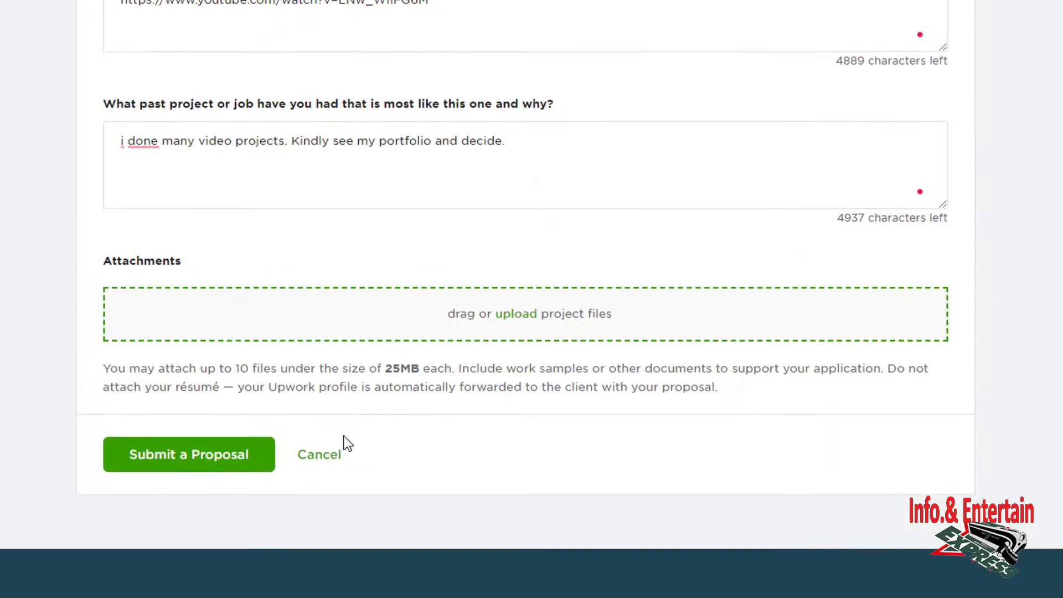
left_click(181, 456)
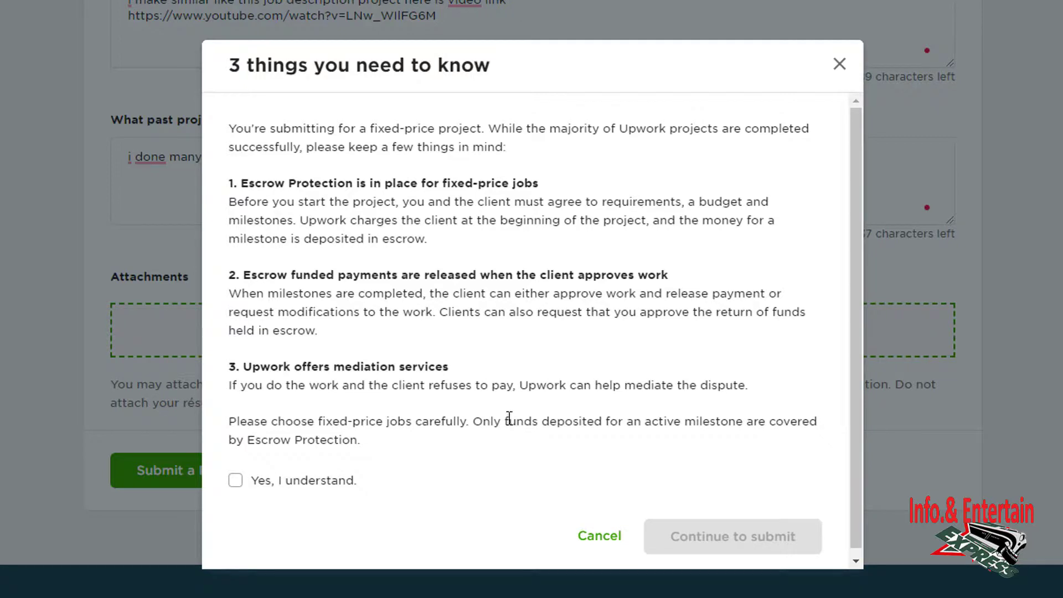
left_click(235, 481)
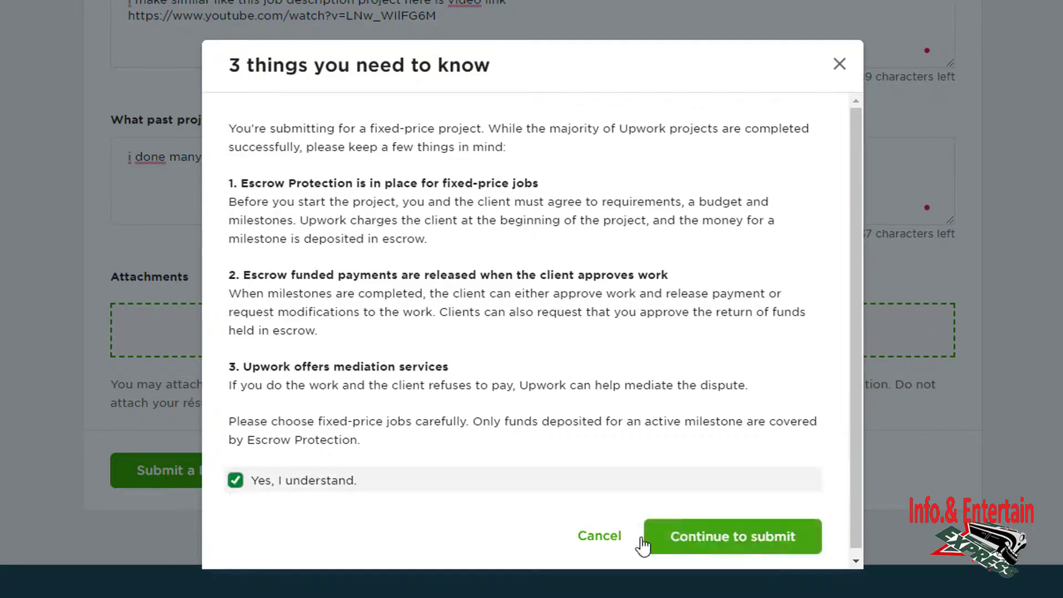
left_click(759, 540)
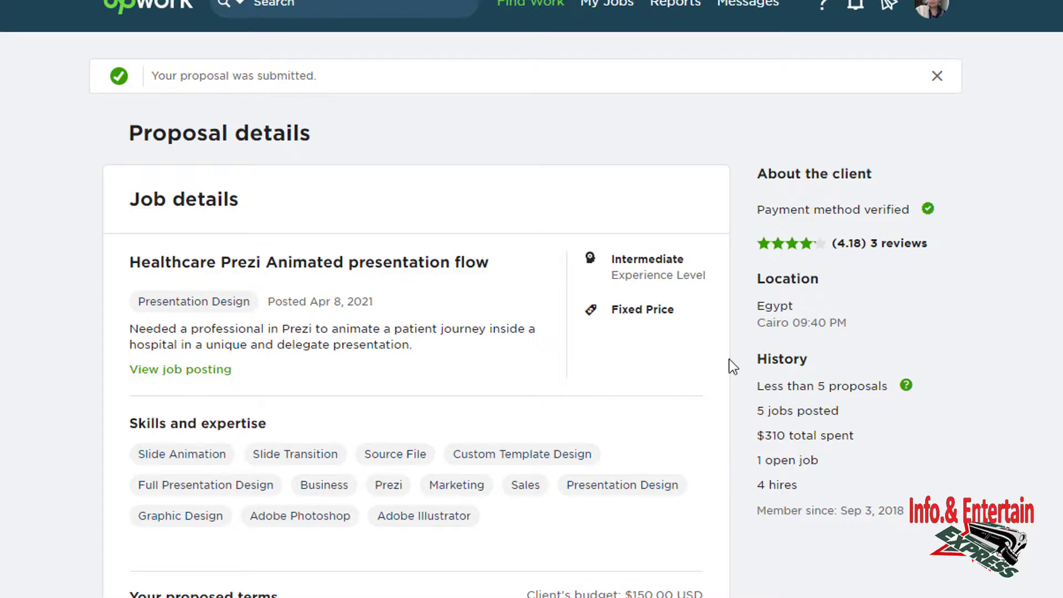
scroll(906, 518, "down", 5)
scroll(902, 515, "up", 5)
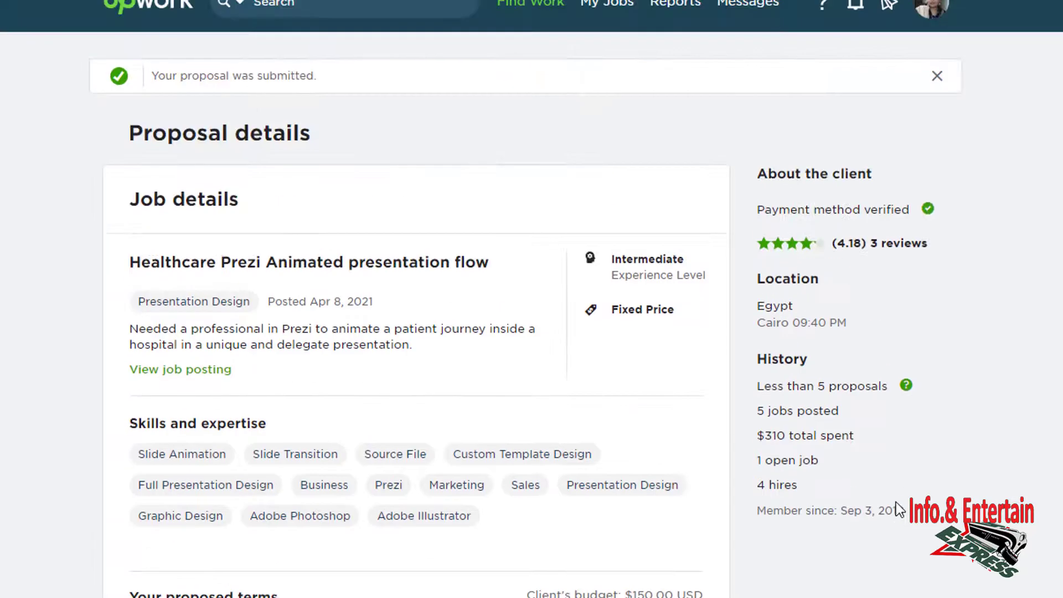